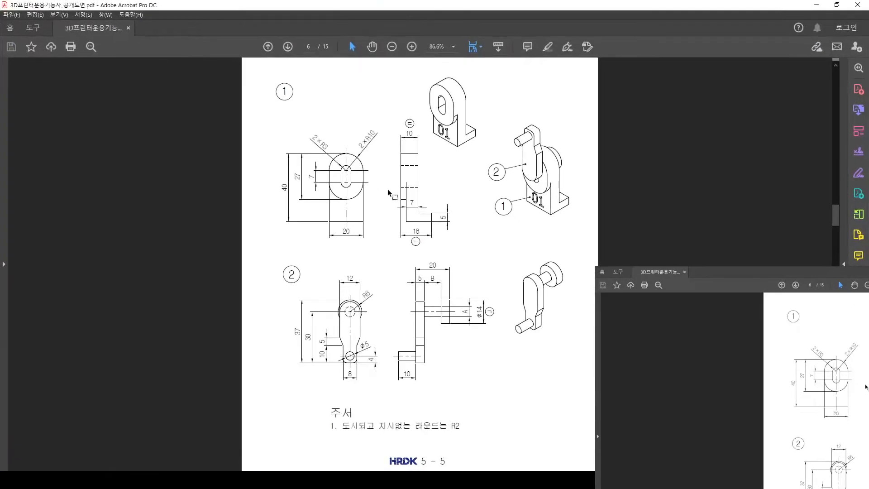
Examine the drawings of parts 1 and 2 in the PDF, and switch to Fusion 360 with the PDF alongside.
ctrl+scroll(409, 151, up, 3)
scroll(409, 151, up, 3)
scroll(409, 151, up, 3)
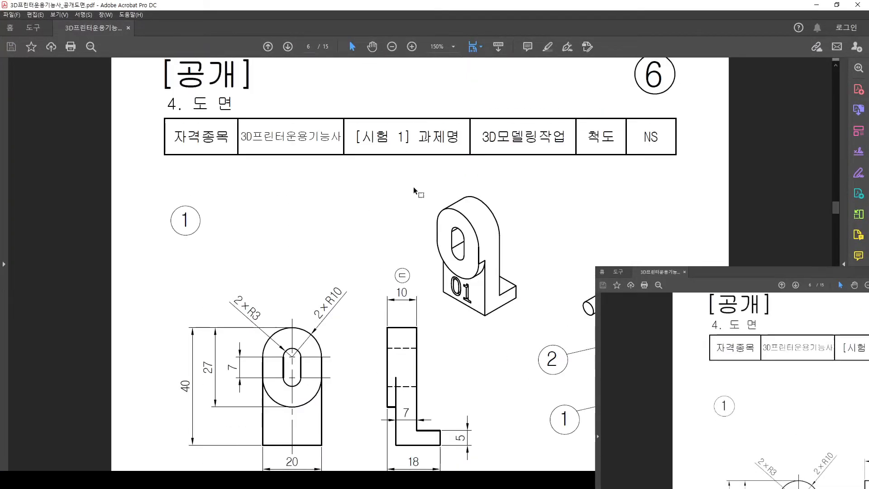
scroll(411, 191, up, 1)
drag(171, 167, 548, 411)
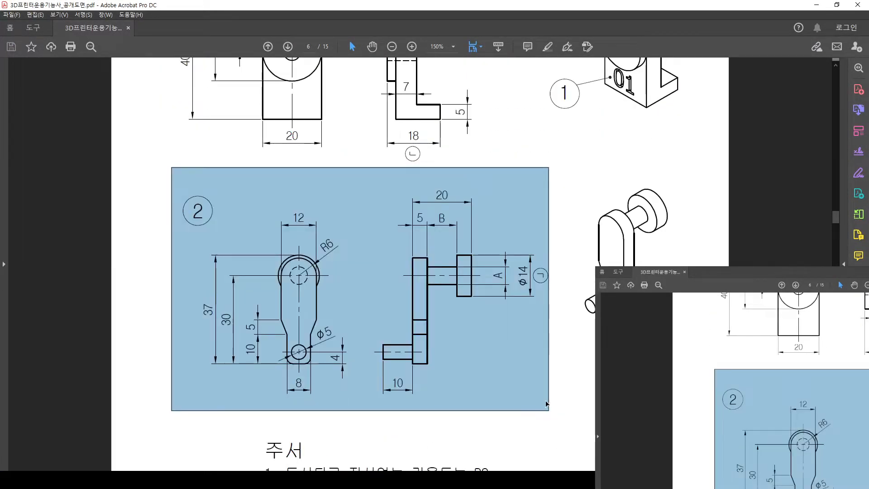
drag(158, 171, 563, 412)
click(501, 200)
drag(354, 8, 868, 9)
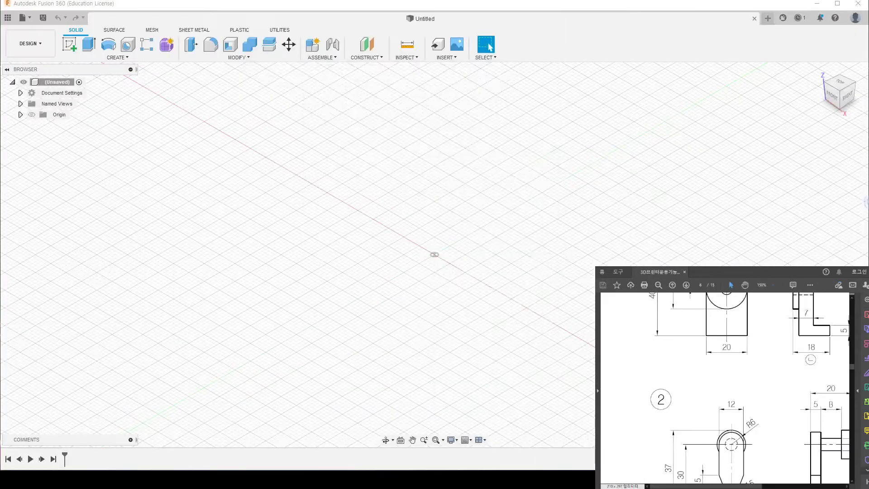
Examine part 1 in the reference drawing, including its overall views and the slot area of its front view.
ctrl+scroll(737, 344, down, 2)
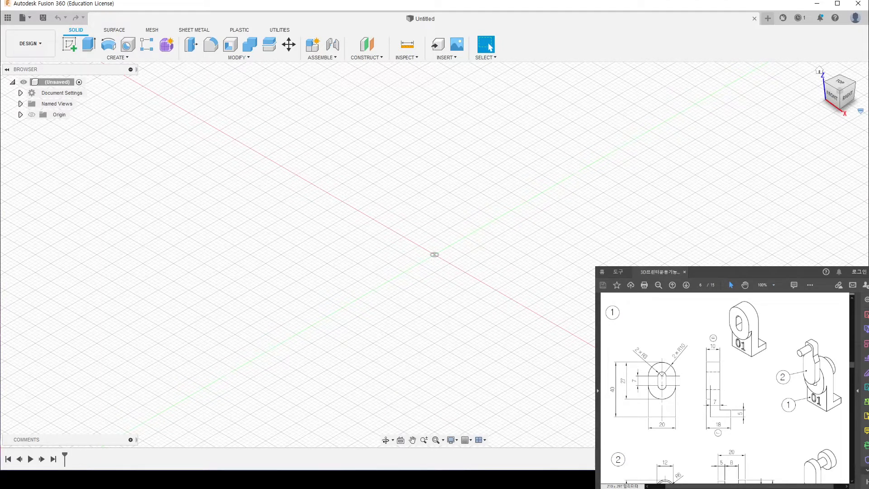
mouse_move(766, 437)
mouse_down()
mouse_move(605, 327)
mouse_move(695, 418)
mouse_move(759, 448)
mouse_move(645, 369)
mouse_move(604, 321)
mouse_move(807, 456)
mouse_up()
click(779, 448)
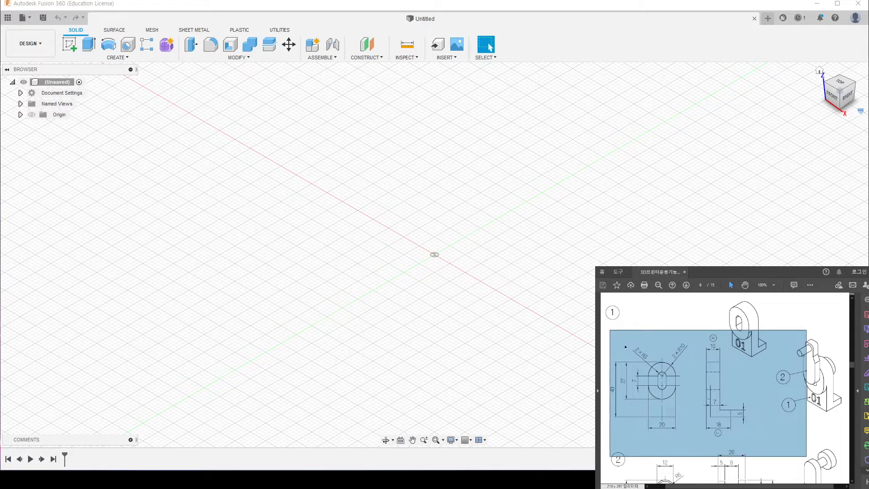
click(632, 325)
ctrl+scroll(692, 372, down, 2)
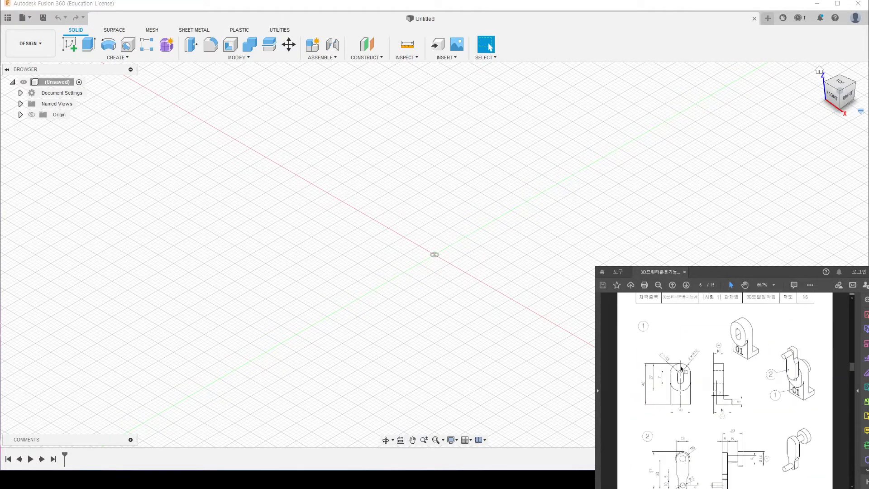
ctrl+scroll(670, 378, up, 5)
drag(673, 325, 726, 436)
ctrl+scroll(727, 436, down, 5)
scroll(717, 407, down, 5)
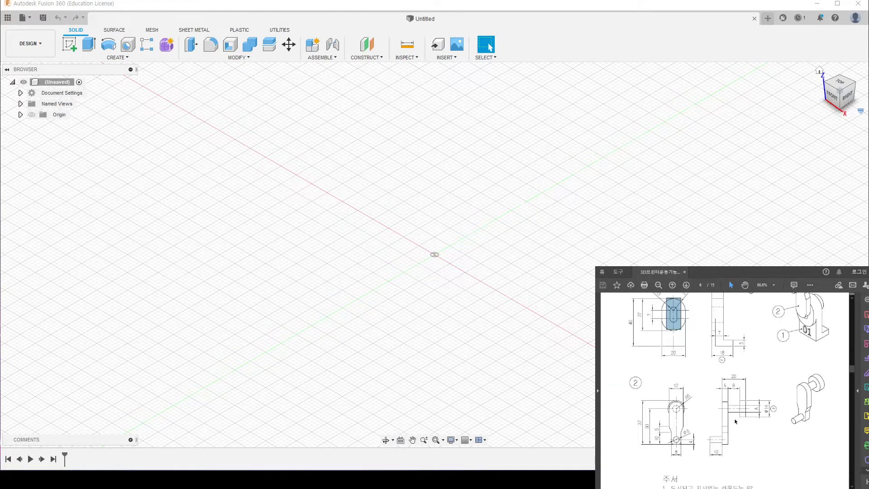
Examine part 2 in the reference drawing, including the rounded end with its hidden circle and the full arm outline.
ctrl+scroll(670, 337, up, 8)
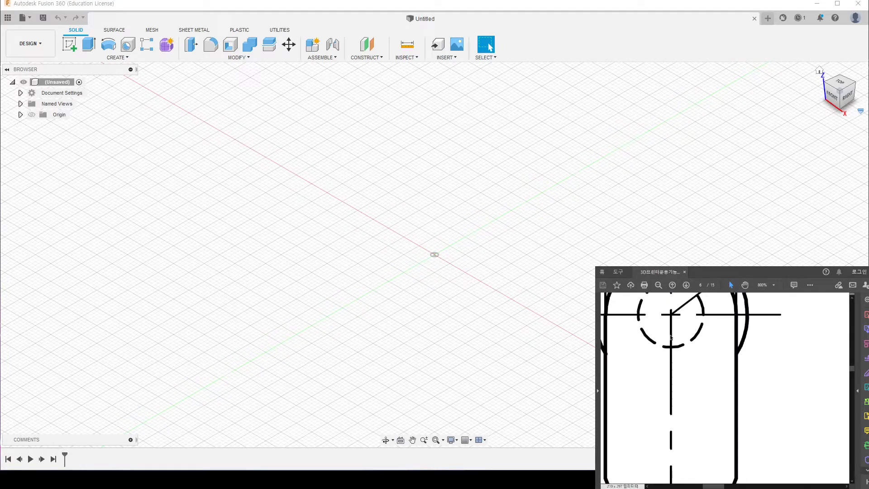
ctrl+scroll(671, 337, down, 2)
drag(633, 321, 711, 394)
ctrl+scroll(710, 394, down, 5)
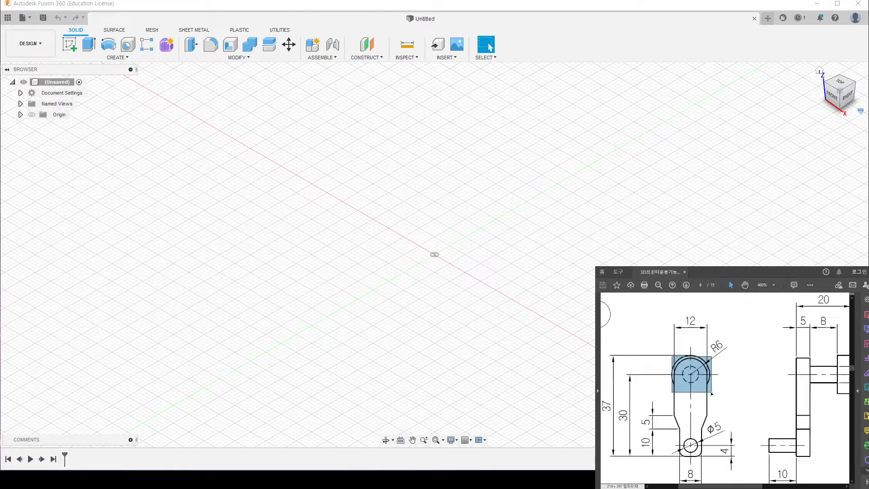
scroll(706, 390, up, 1)
ctrl+scroll(677, 366, down, 1)
drag(641, 337, 715, 484)
scroll(685, 428, down, 2)
scroll(685, 428, up, 1)
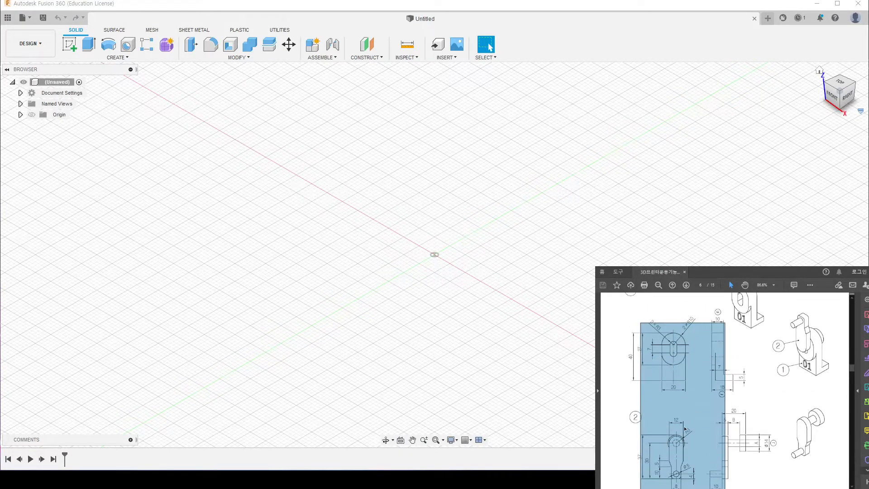
Examine the dimensioned front and side views of part 1 in the reference drawing.
ctrl+scroll(770, 363, up, 3)
scroll(687, 363, up, 1)
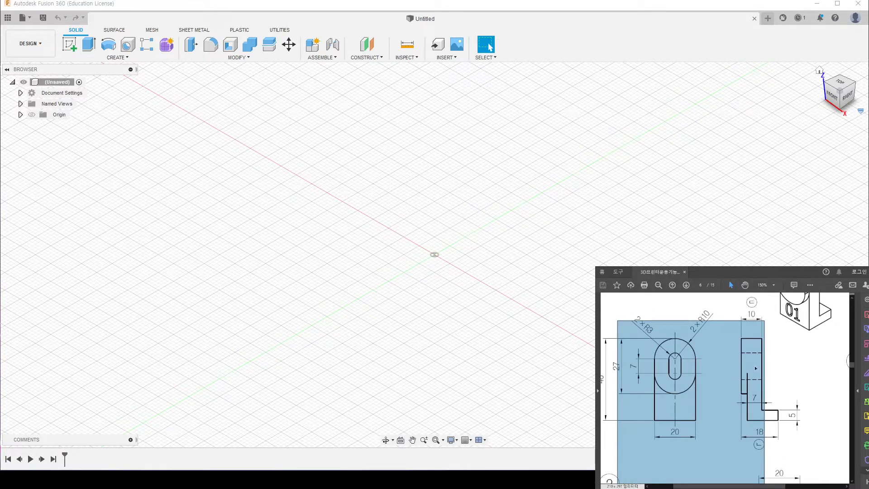
click(792, 380)
drag(720, 334, 815, 448)
click(782, 447)
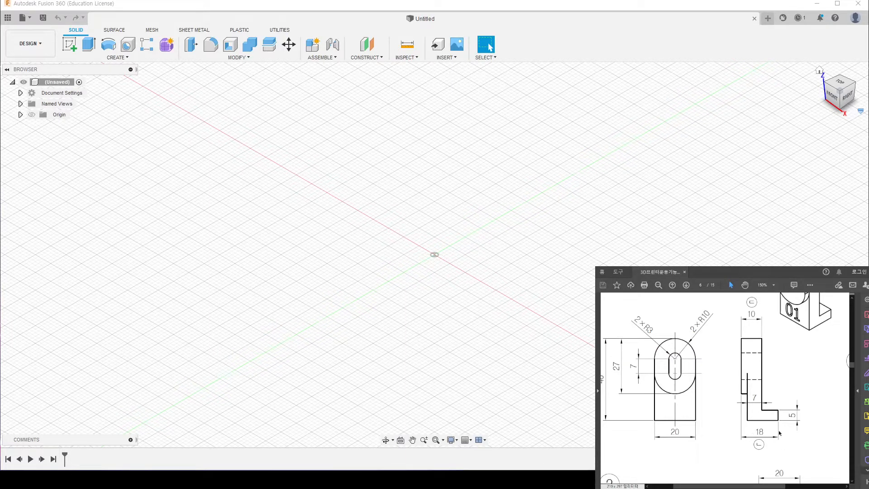
ctrl+scroll(779, 434, down, 1)
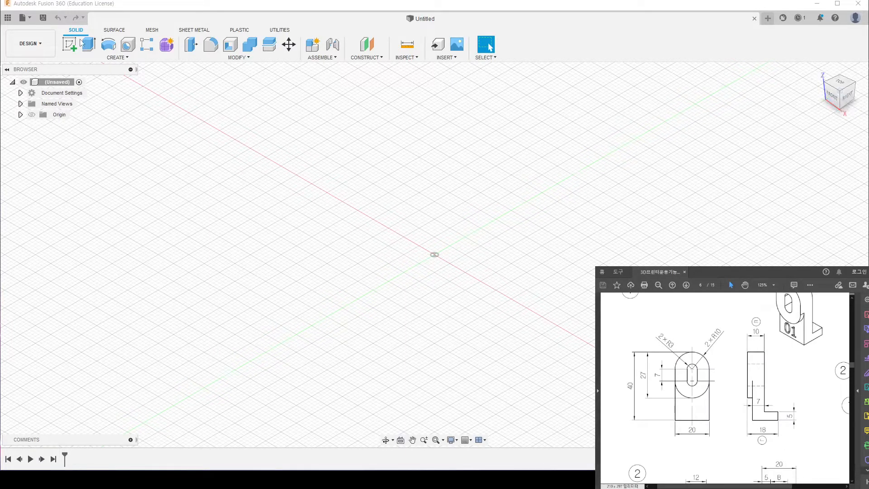
drag(659, 337, 727, 442)
ctrl+scroll(686, 386, up, 1)
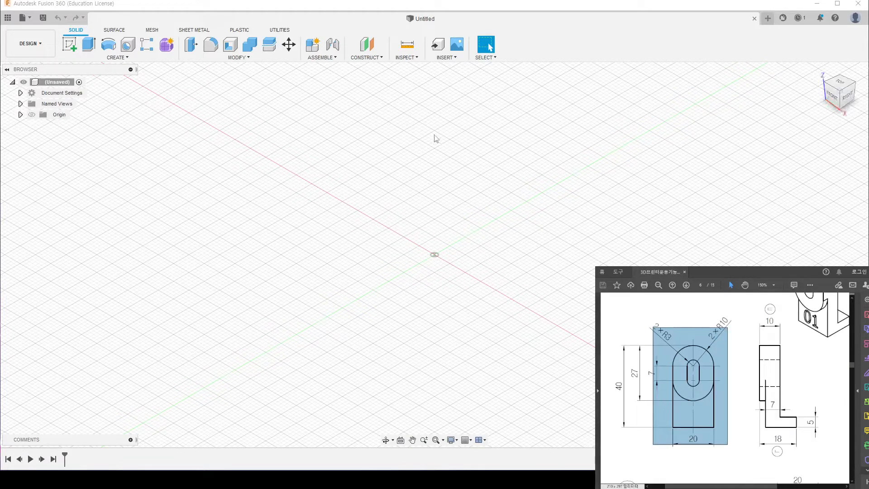
Start a new sketch on the front (XZ) plane for part 1's front view.
click(69, 44)
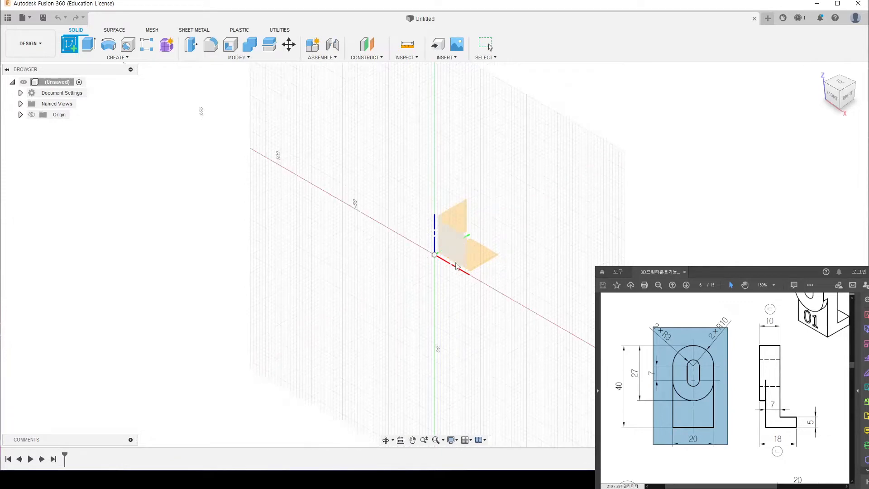
click(461, 236)
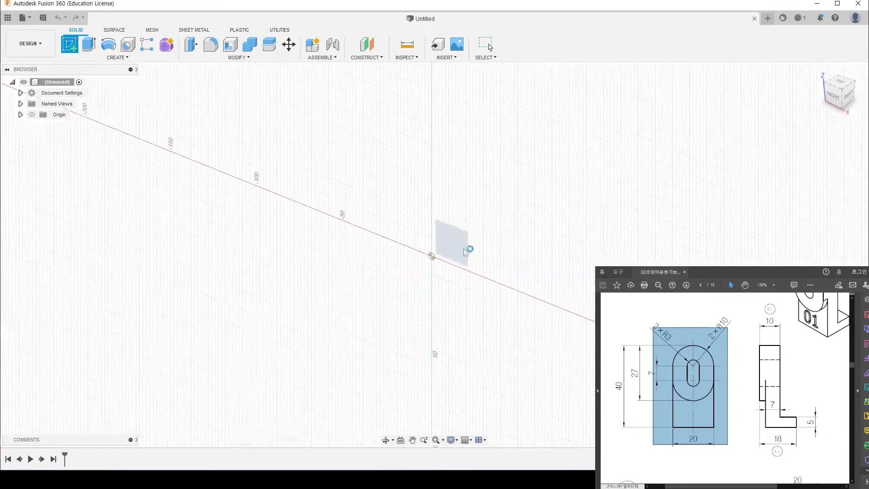
middle_drag(450, 259, 453, 239)
click(746, 390)
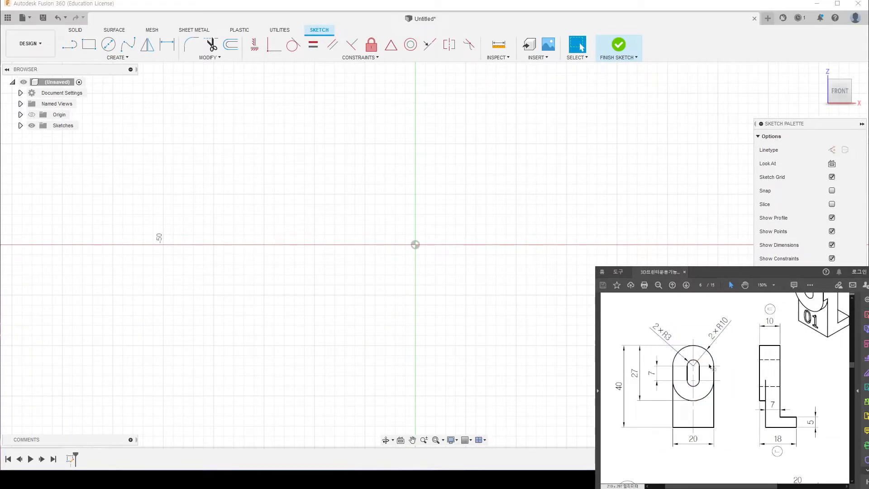
drag(729, 407, 665, 333)
click(634, 445)
Draw two nested vertical centre-to-centre slots starting at the origin, with radii of about 3 mm and 6 mm.
click(115, 57)
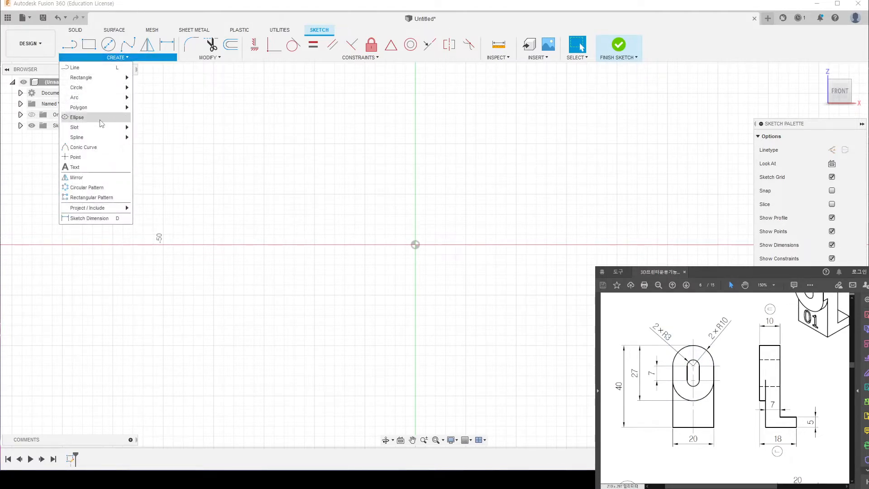
mouse_move(122, 127)
click(159, 127)
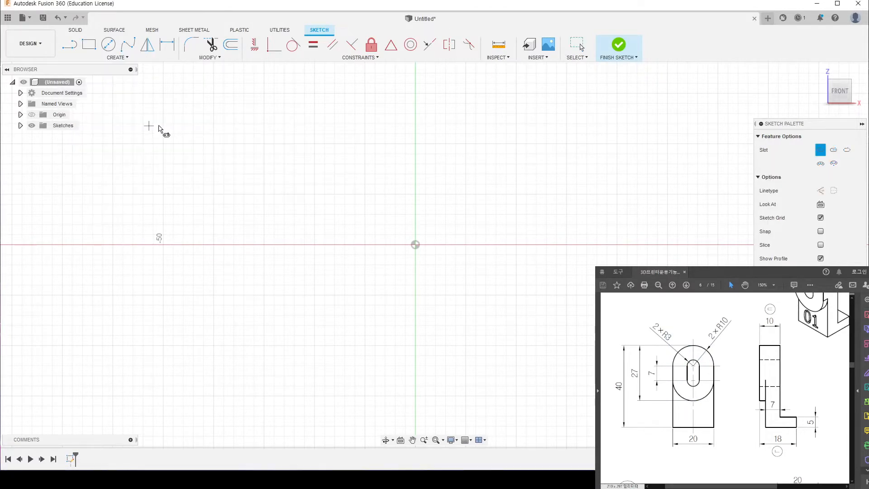
click(415, 245)
click(415, 275)
click(431, 268)
click(415, 245)
click(417, 310)
click(448, 306)
key(Escape)
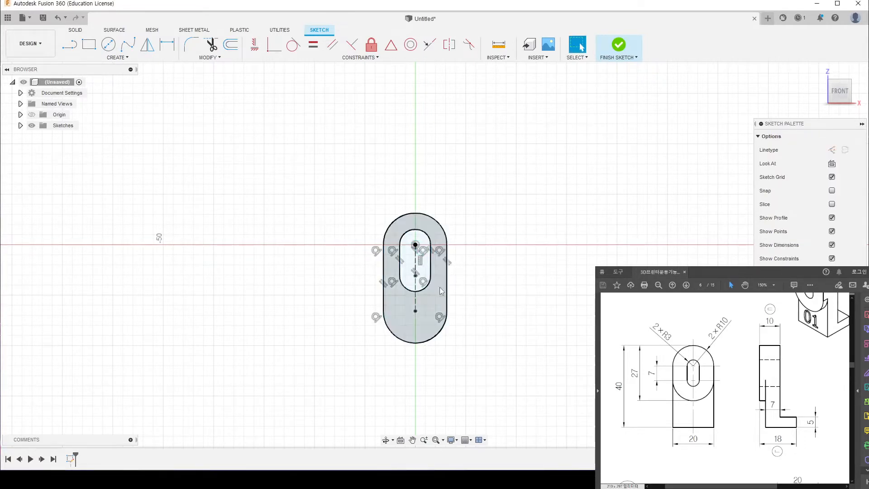
Make the lower arcs of the two slots concentric.
scroll(420, 299, up, 2)
drag(413, 270, 425, 306)
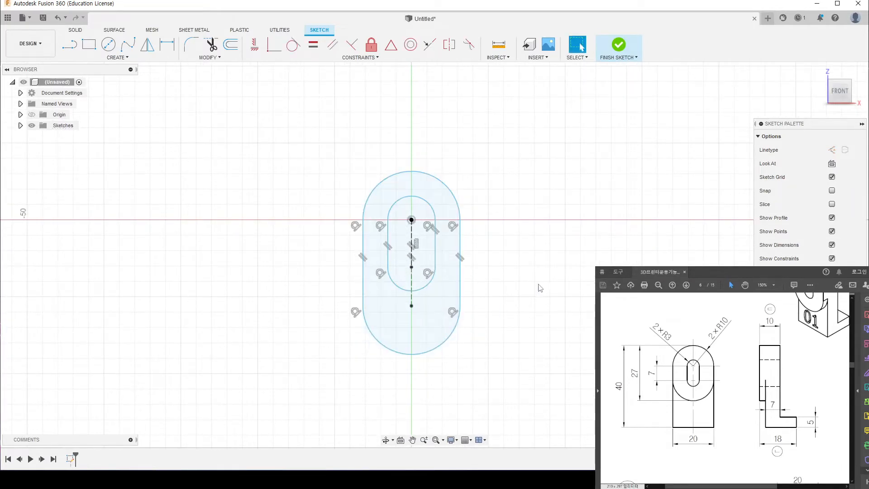
click(410, 45)
click(450, 336)
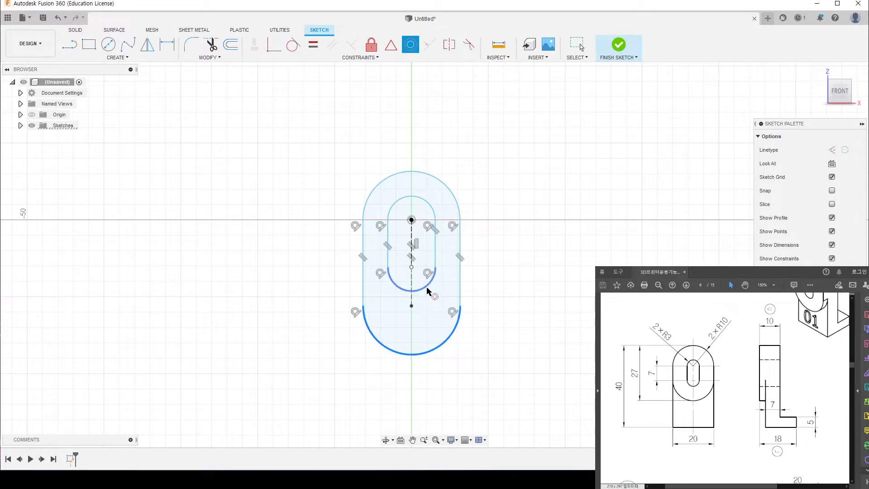
click(427, 290)
key(Escape)
scroll(411, 267, down, 1)
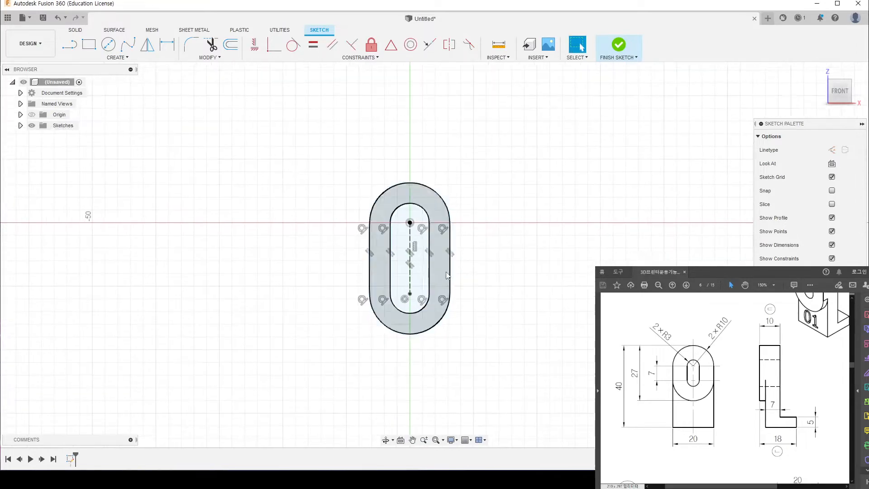
Dimension the larger slot's upper arc to a 3 mm radius.
middle_drag(488, 254, 491, 239)
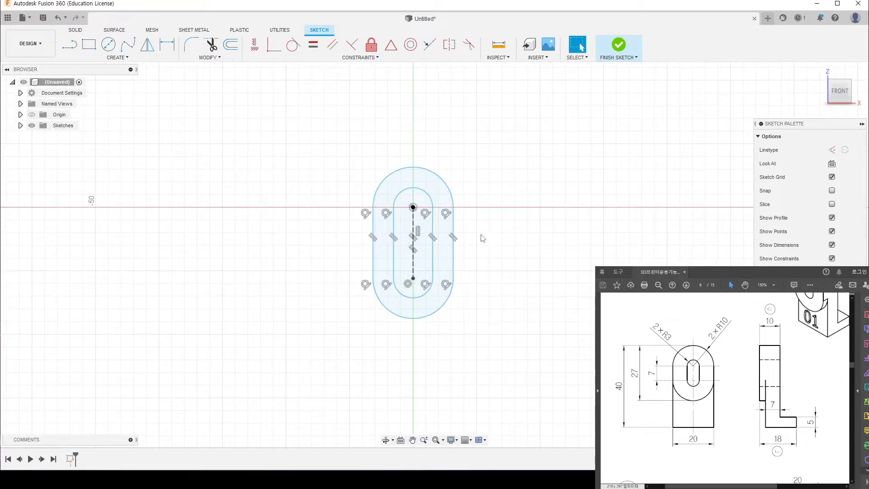
key(d)
click(387, 176)
click(335, 146)
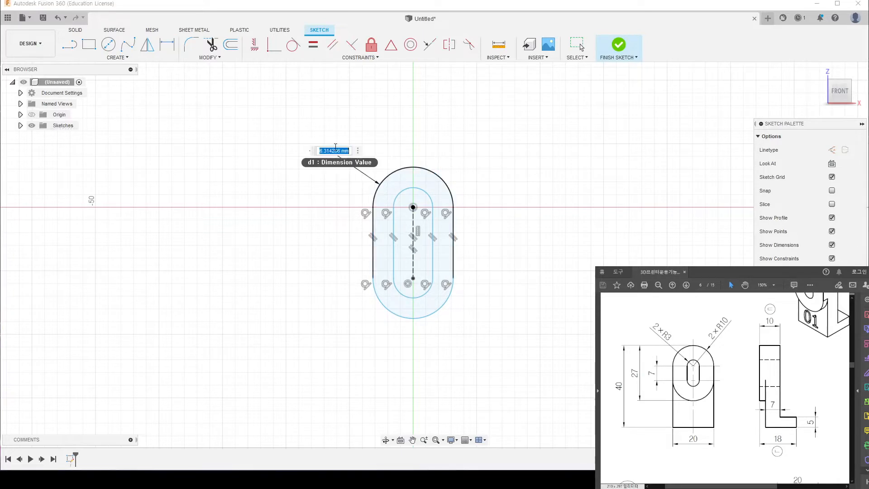
text(3)
key(Return)
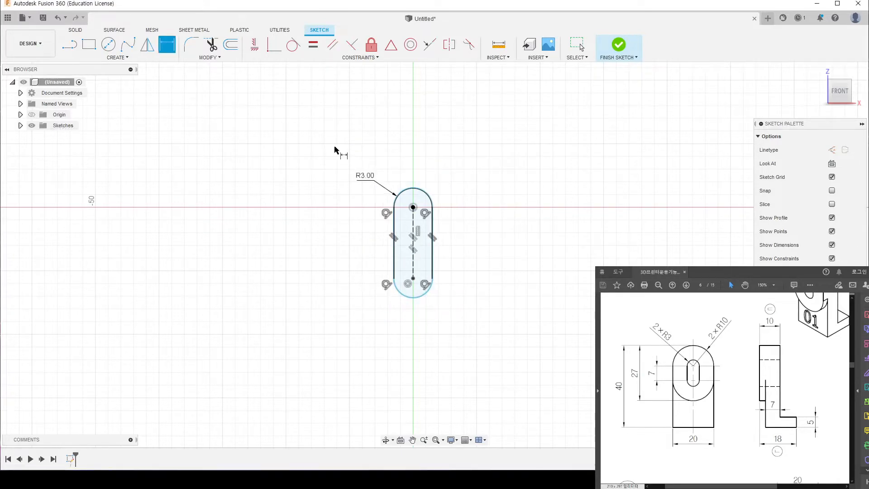
Dimension the other slot's upper arc to a 10 mm radius.
scroll(412, 193, up, 5)
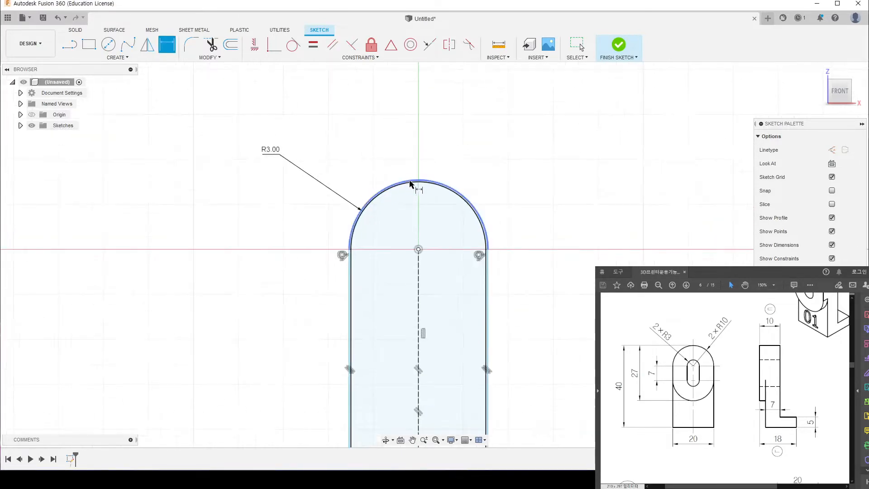
click(413, 181)
click(525, 126)
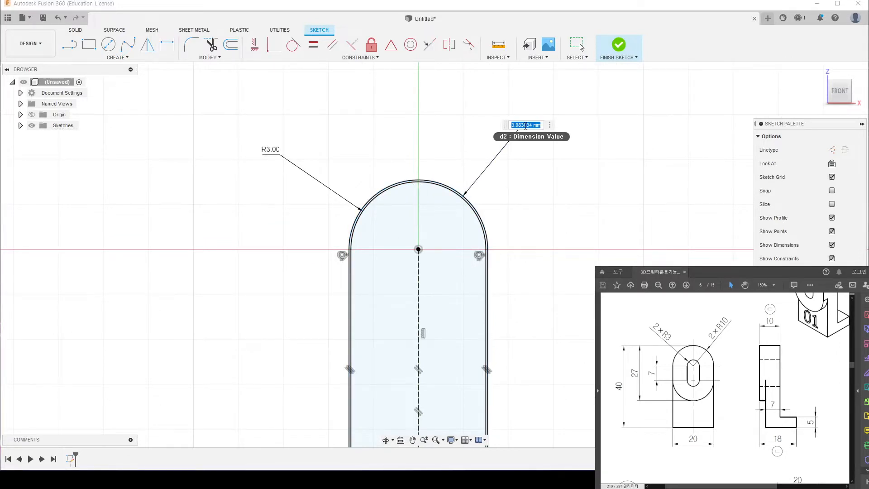
text(10)
key(Return)
scroll(507, 289, down, 6)
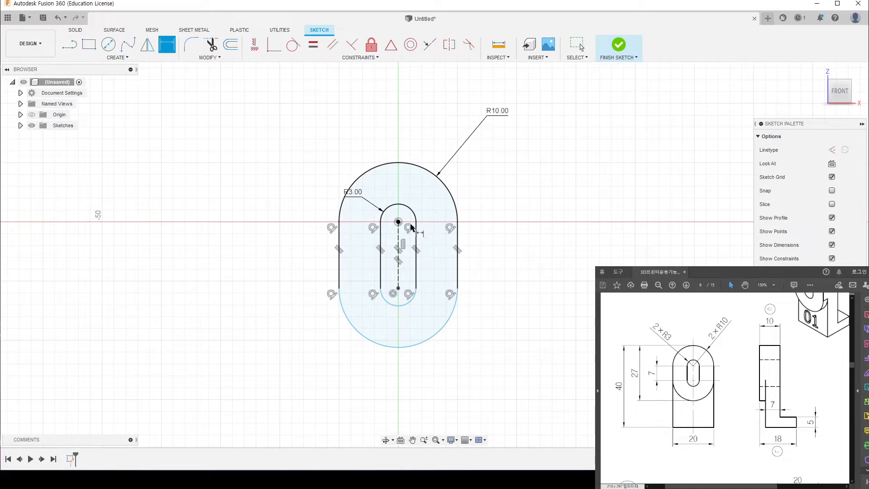
Set the slots' centre-to-centre distance to 7 mm and tidy the position of the R10 dimension.
click(402, 248)
click(326, 244)
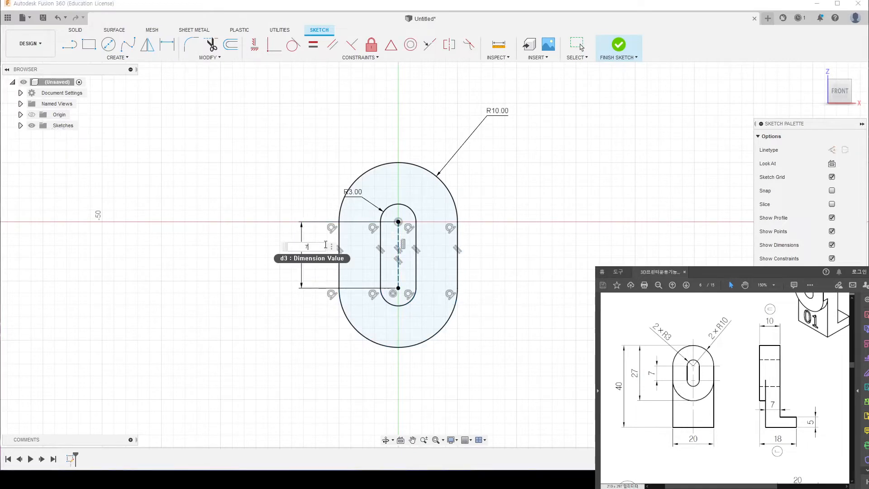
text(7)
key(Return)
key(Escape)
drag(288, 110, 522, 383)
click(557, 156)
mouse_move(483, 120)
mouse_down()
mouse_move(492, 115)
mouse_move(457, 158)
mouse_up()
middle_drag(485, 237, 449, 171)
scroll(444, 179, down, 2)
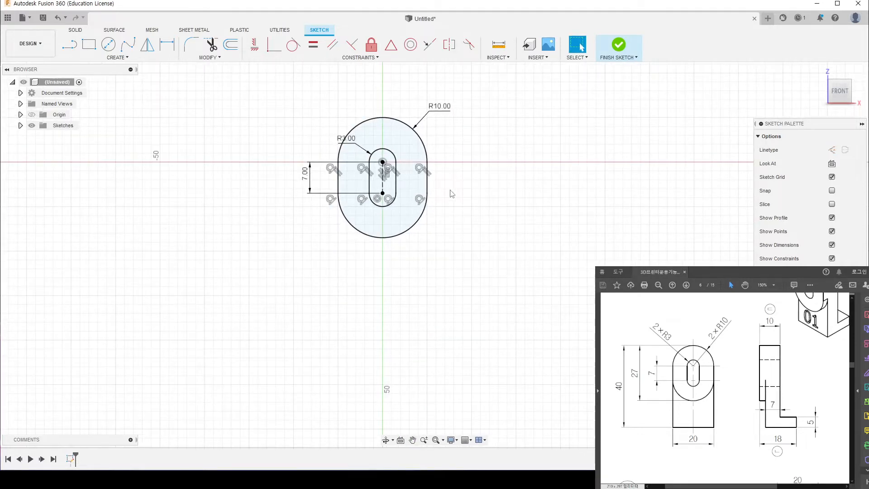
Draw a U-shaped line outline about 20 mm wide below the outer slot from its side ends, and constrain its right side vertical.
click(70, 44)
click(338, 194)
click(338, 314)
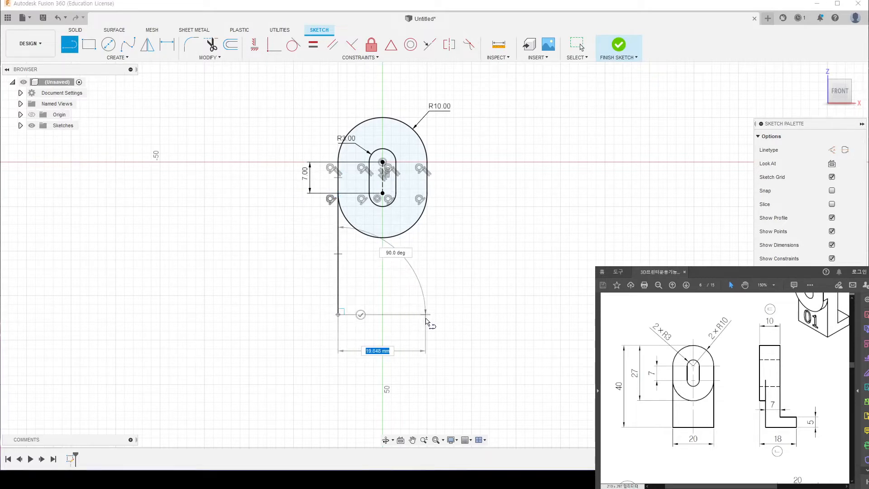
click(427, 314)
click(427, 199)
key(Escape)
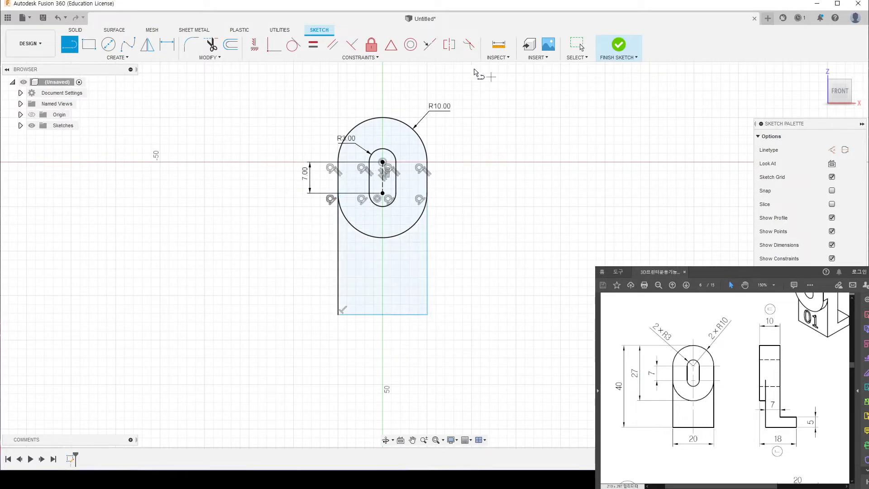
click(254, 44)
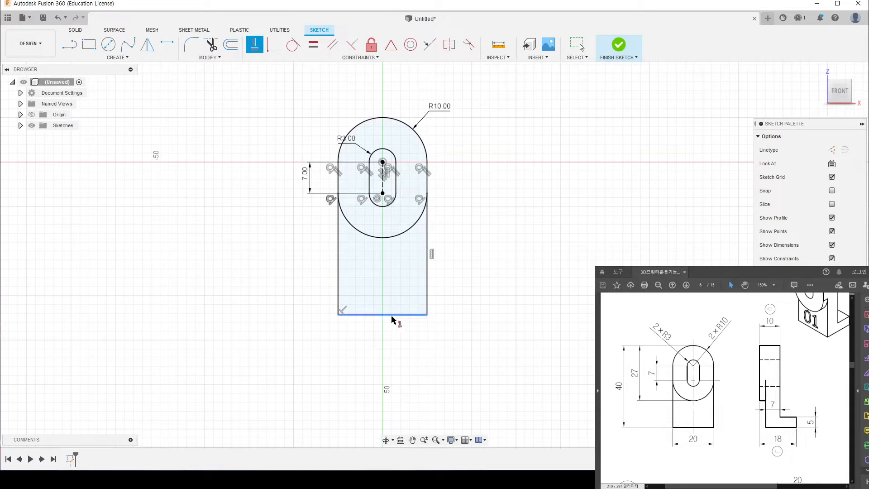
key(Escape)
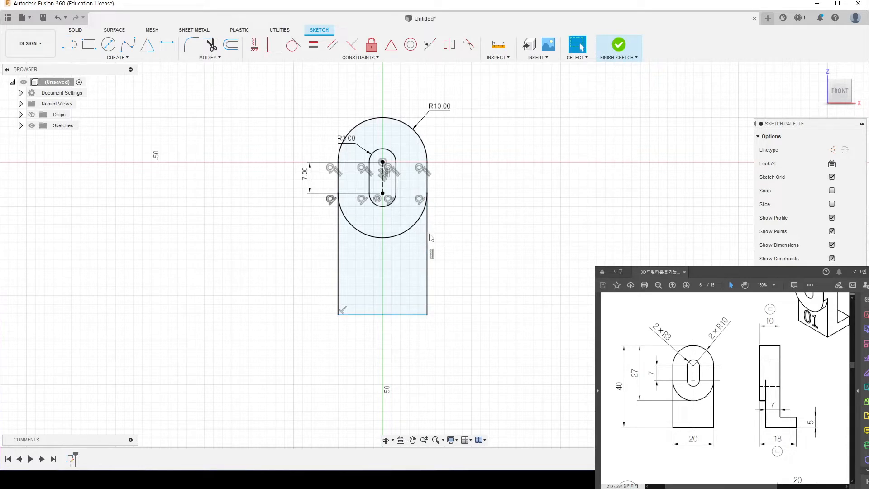
click(293, 45)
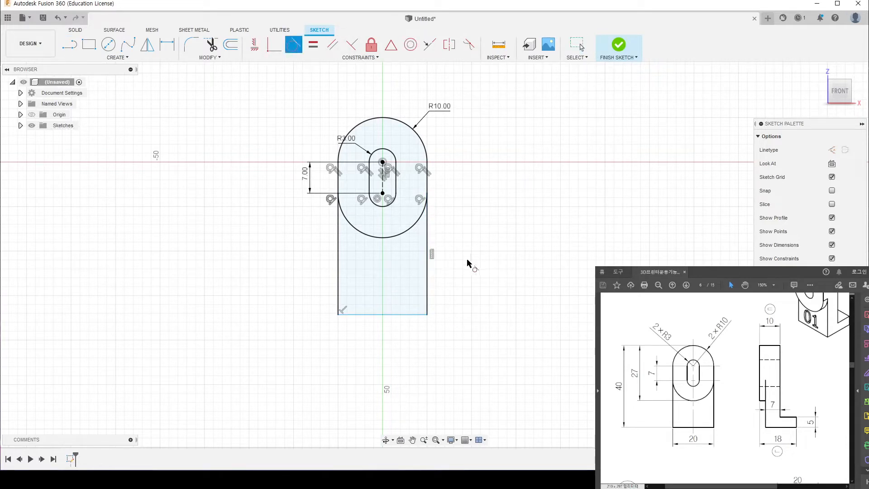
key(Escape)
drag(292, 102, 524, 386)
click(463, 313)
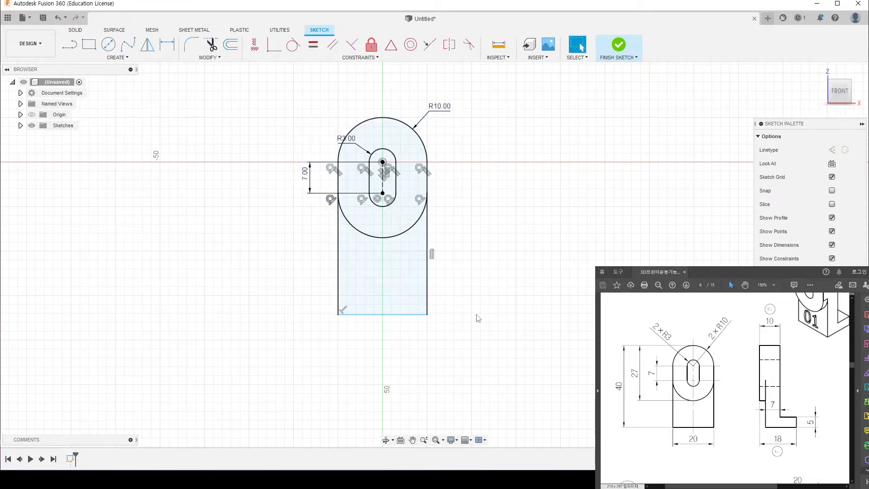
Draw a horizontal line across the lower outline between its sides, about 5 mm above the bottom edge.
middle_drag(500, 301, 519, 303)
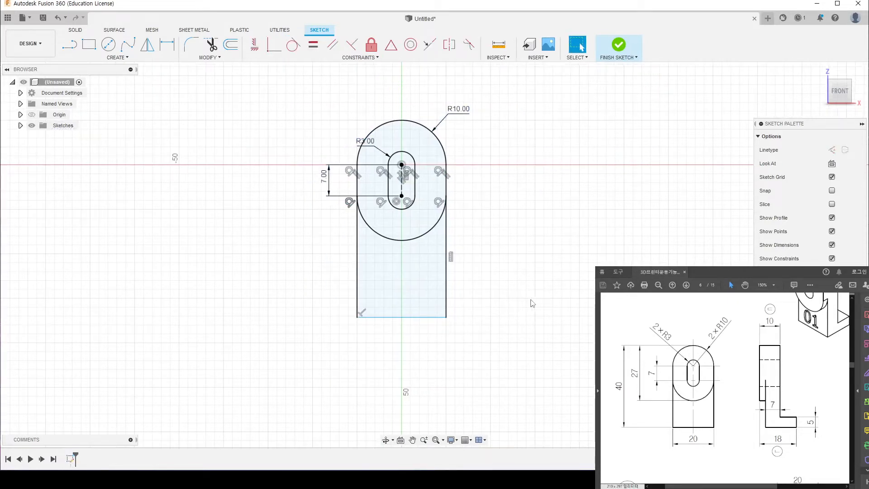
key(l)
click(357, 296)
click(446, 296)
Dimension the distance between the new horizontal line and the bottom edge as 5 mm, following the drawing.
key(d)
click(413, 295)
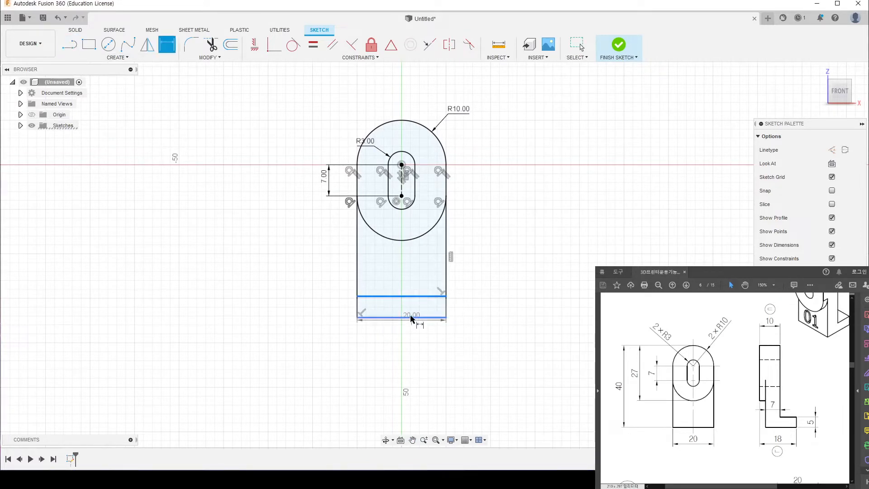
click(410, 317)
click(476, 305)
drag(724, 392, 840, 460)
drag(797, 402, 827, 439)
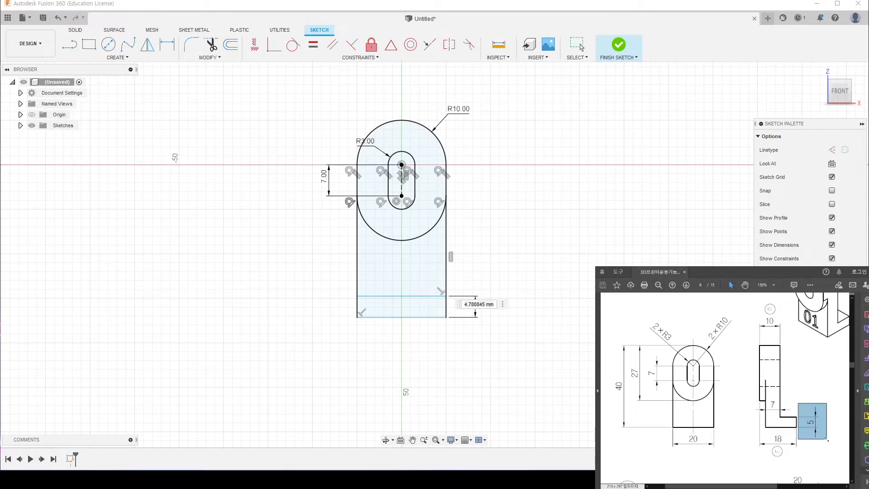
click(817, 461)
click(532, 262)
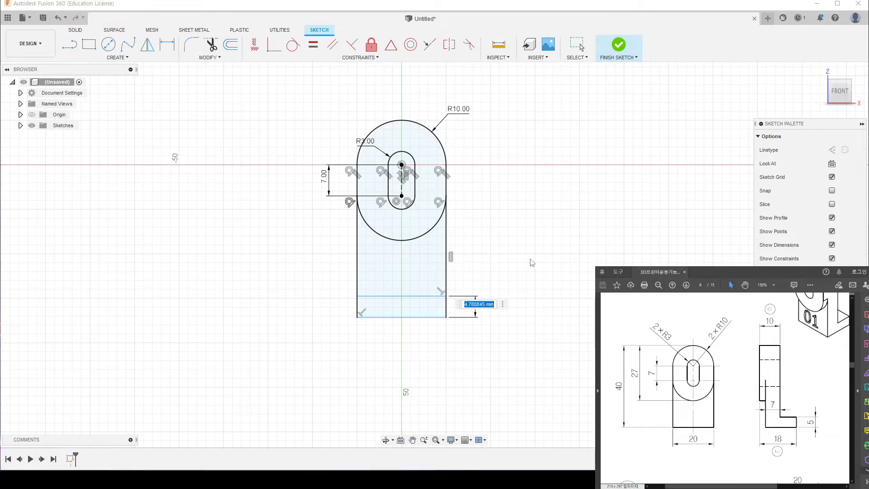
key(Return)
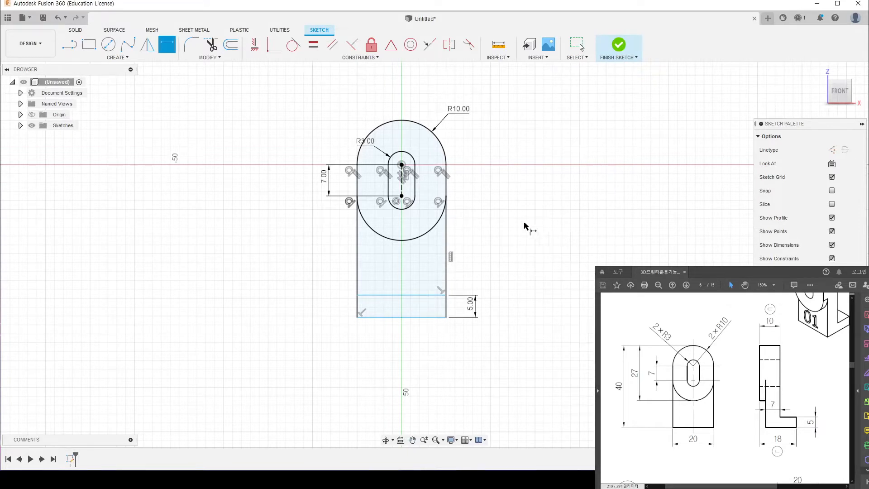
middle_drag(529, 227, 568, 236)
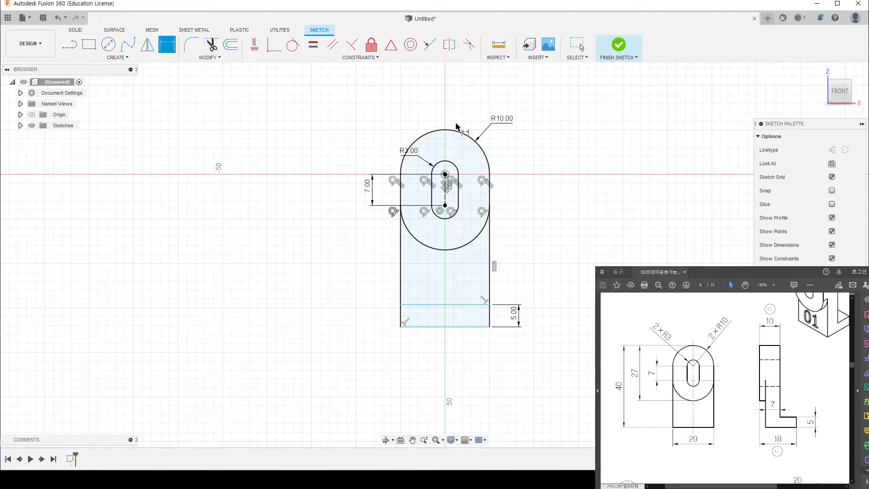
click(458, 326)
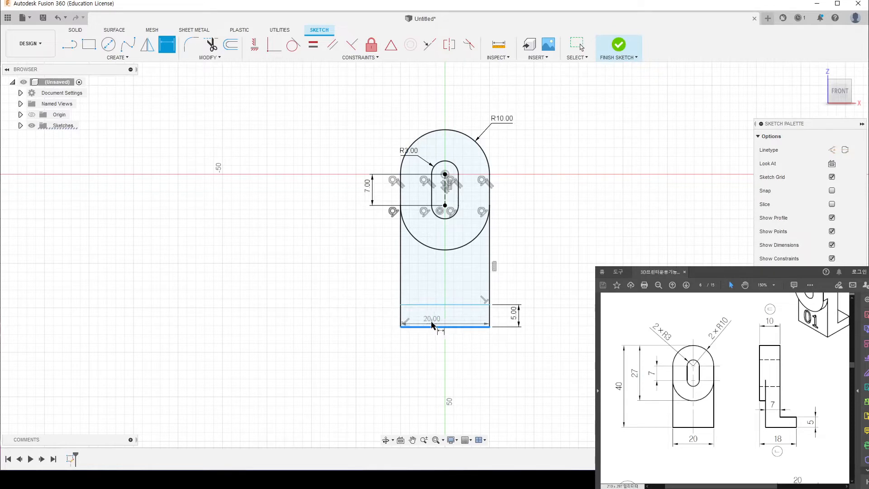
click(445, 130)
click(521, 249)
click(474, 335)
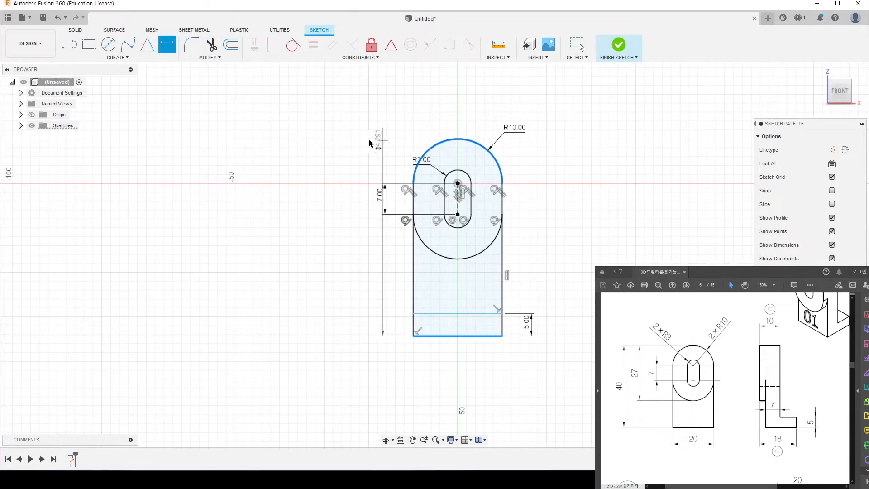
key(Escape)
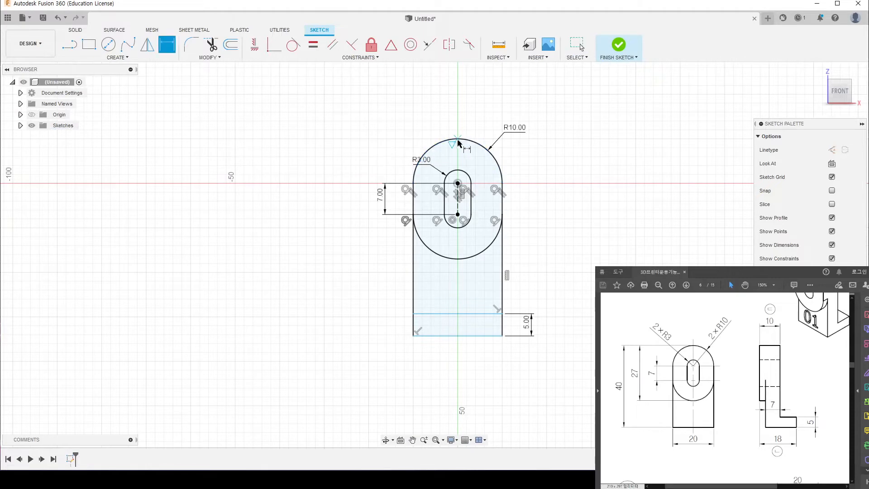
Dimension the overall height from the outer arc's topmost point to the bottom edge as 40 mm and finish the sketch.
click(466, 335)
click(349, 262)
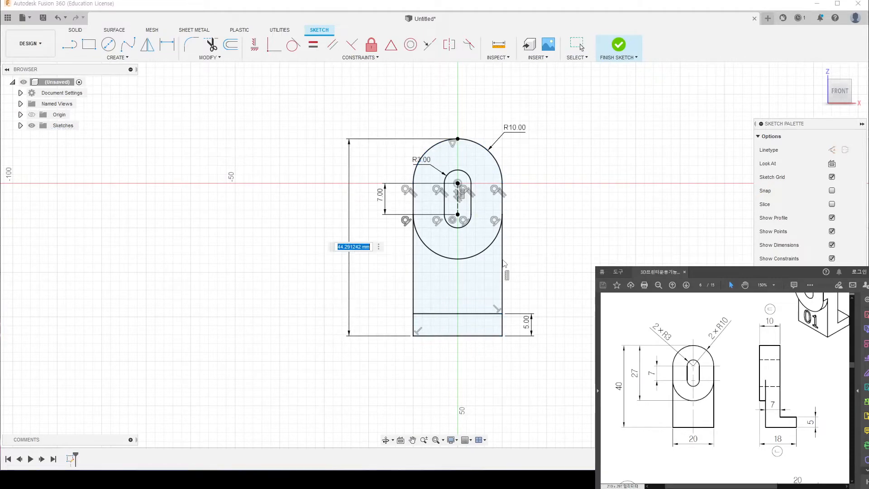
text(40)
key(Return)
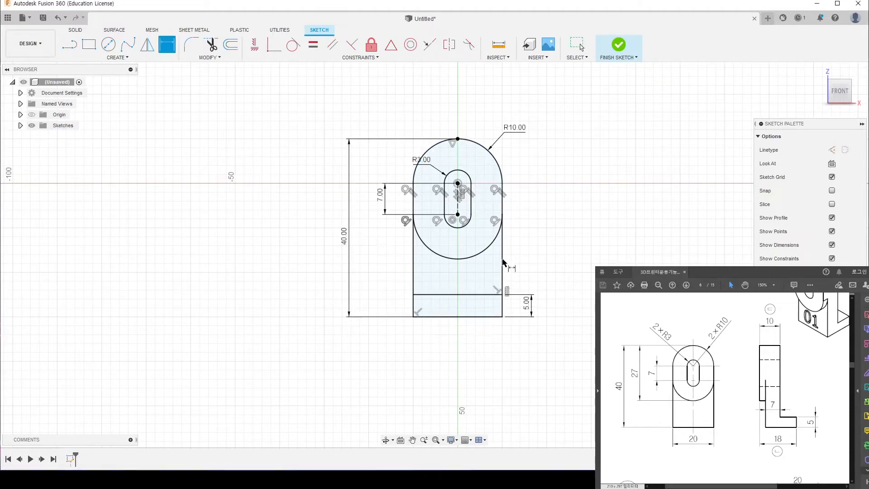
middle_drag(520, 261, 478, 259)
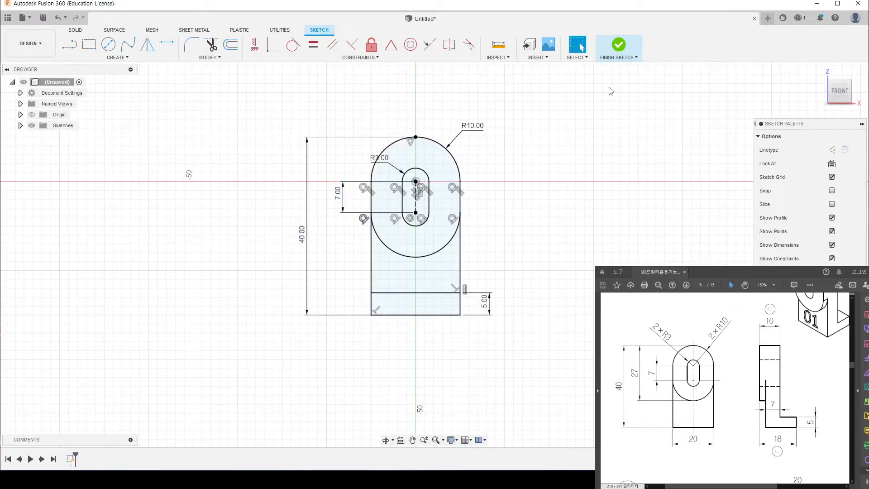
click(619, 45)
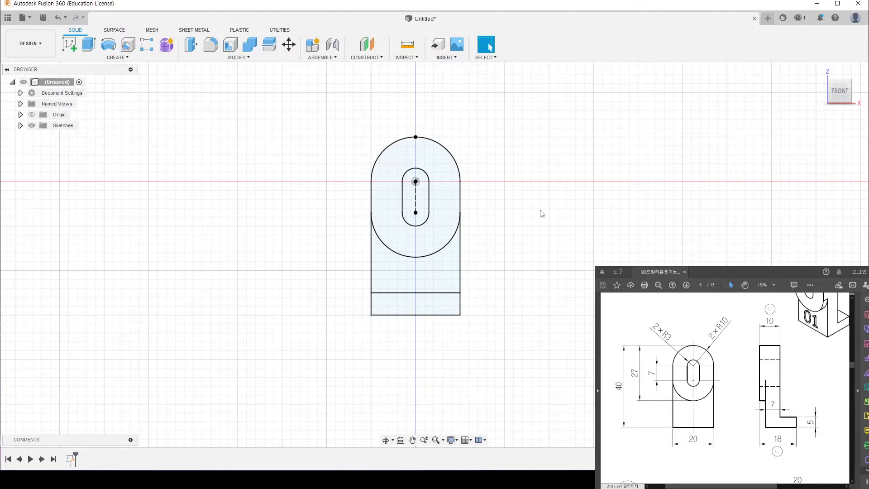
Set up an Extrude of the ring between the two slots from its profile plane, symmetric and measured by whole length.
click(92, 42)
shift+middle_drag(511, 203, 492, 189)
click(389, 191)
click(823, 164)
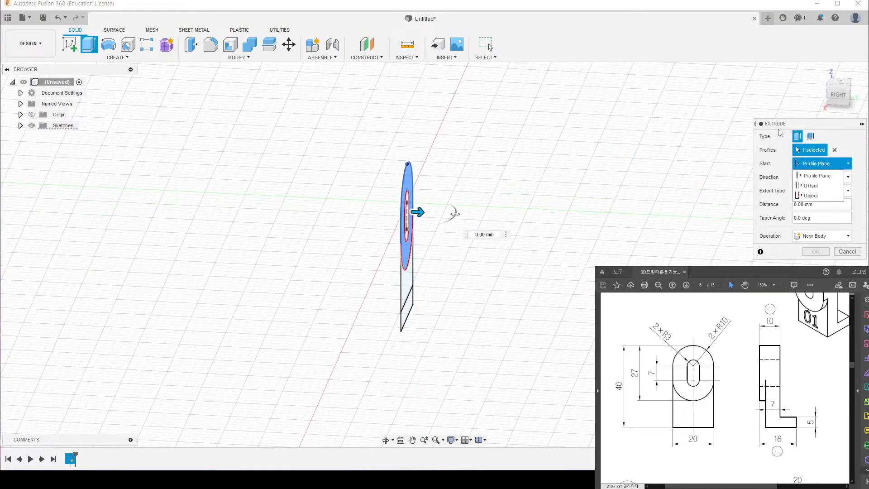
drag(779, 124, 616, 124)
click(648, 164)
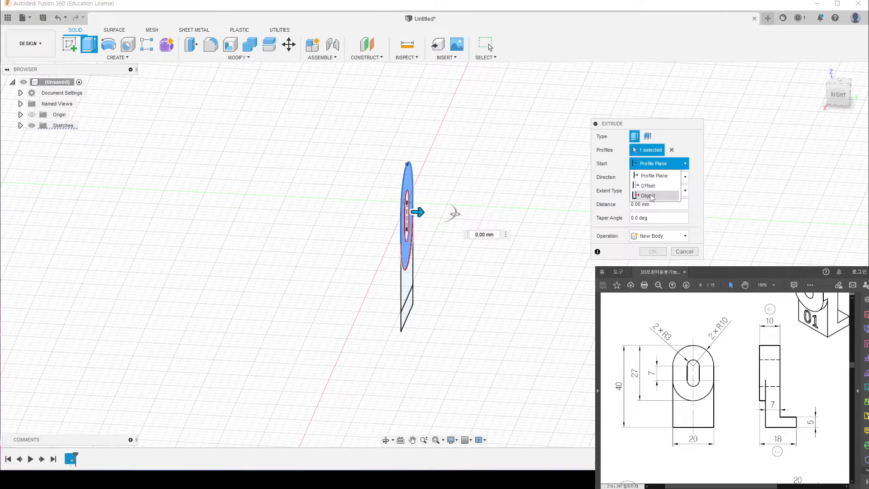
click(651, 175)
shift+middle_drag(432, 189, 508, 169)
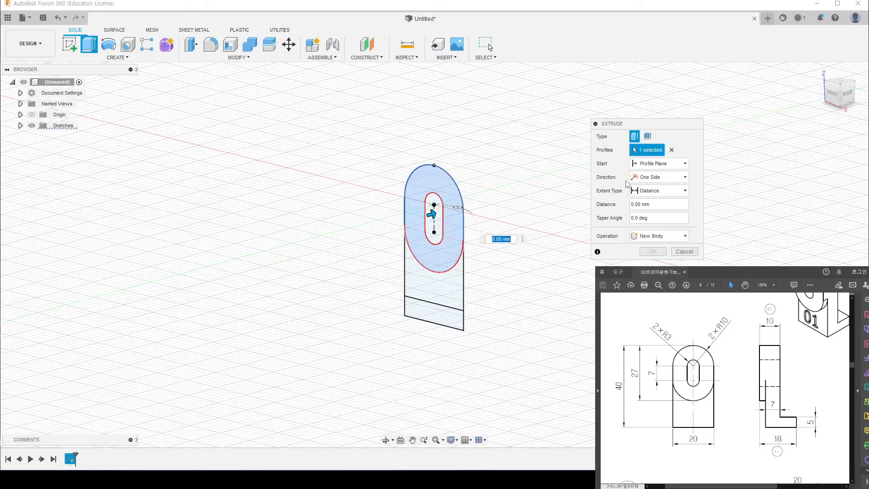
click(661, 177)
click(652, 210)
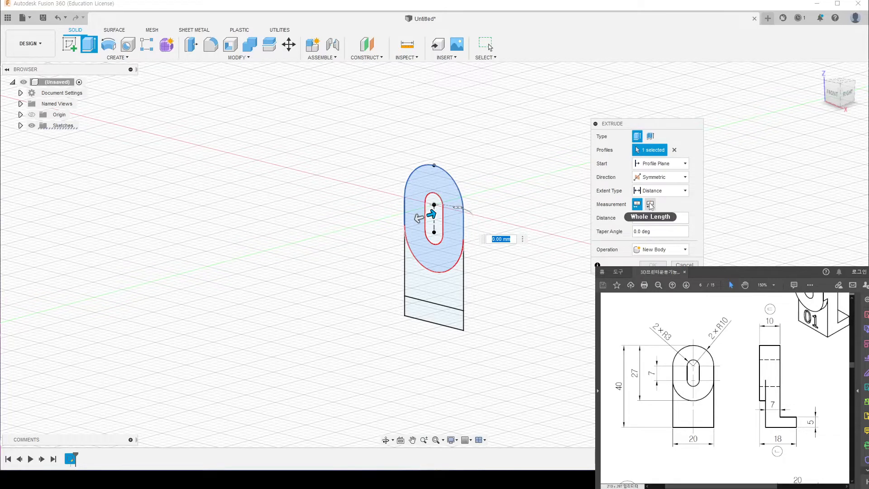
click(650, 205)
shift+middle_drag(549, 206, 485, 214)
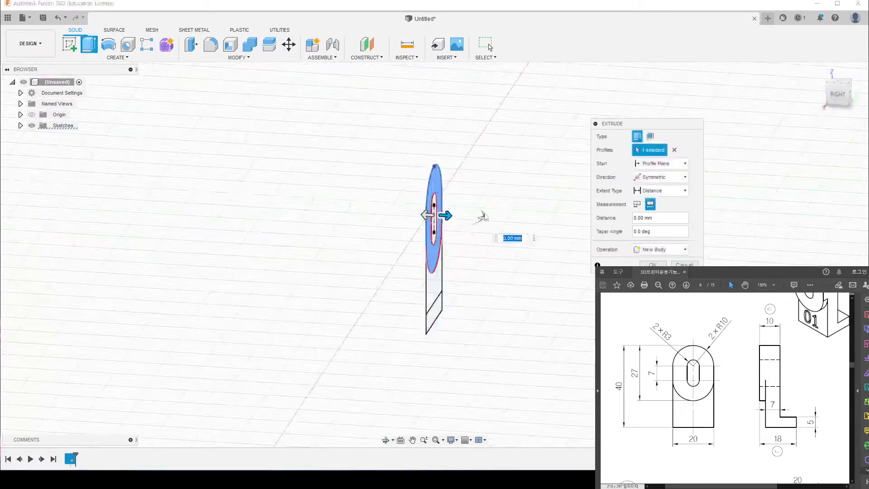
Check the ring's depth in the drawing and complete its symmetric extrusion as a new body 10 mm thick overall.
drag(447, 215, 471, 216)
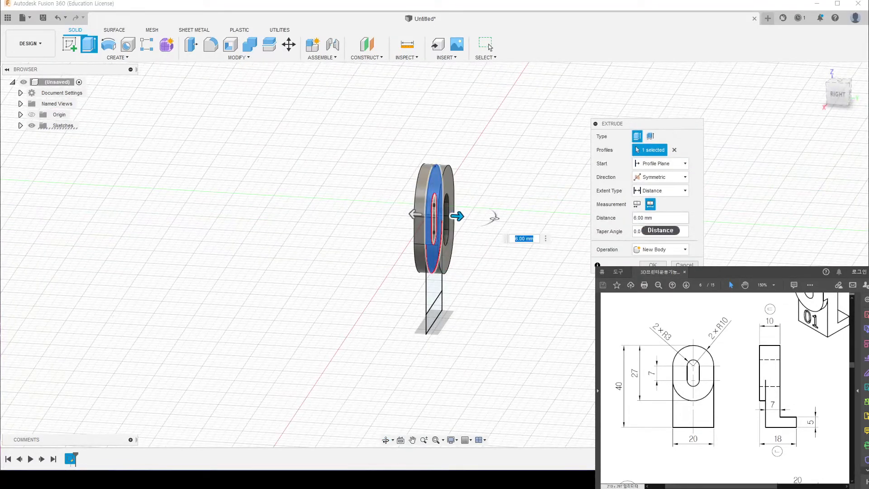
click(816, 380)
scroll(816, 380, up, 3)
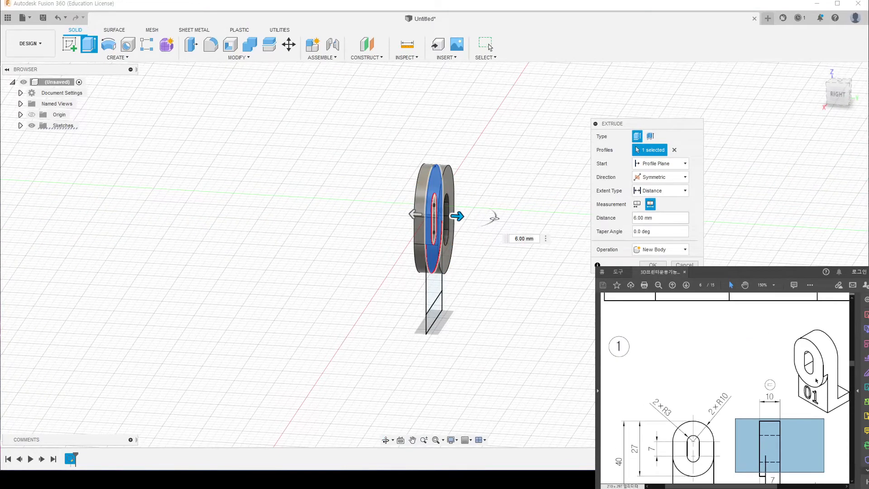
scroll(817, 380, down, 3)
ctrl+scroll(761, 362, down, 2)
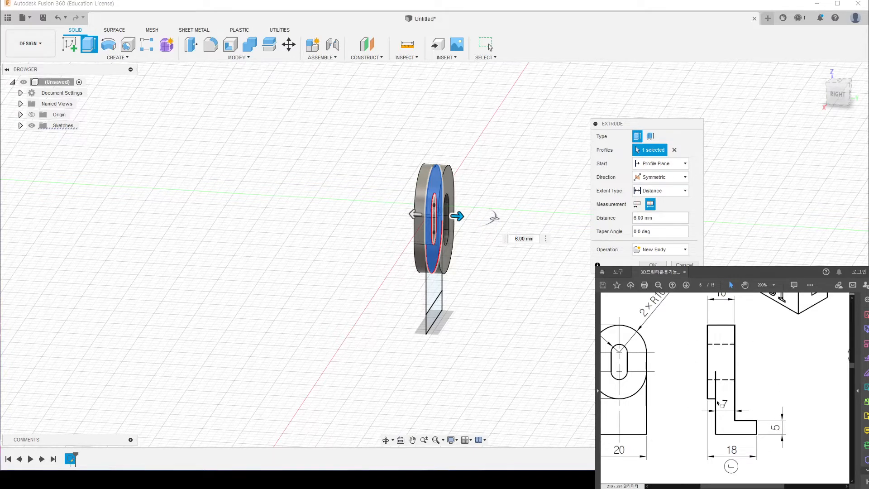
ctrl+scroll(714, 407, down, 1)
mouse_move(476, 265)
shift+middle_down()
mouse_move(493, 268)
mouse_move(485, 262)
shift+middle_up()
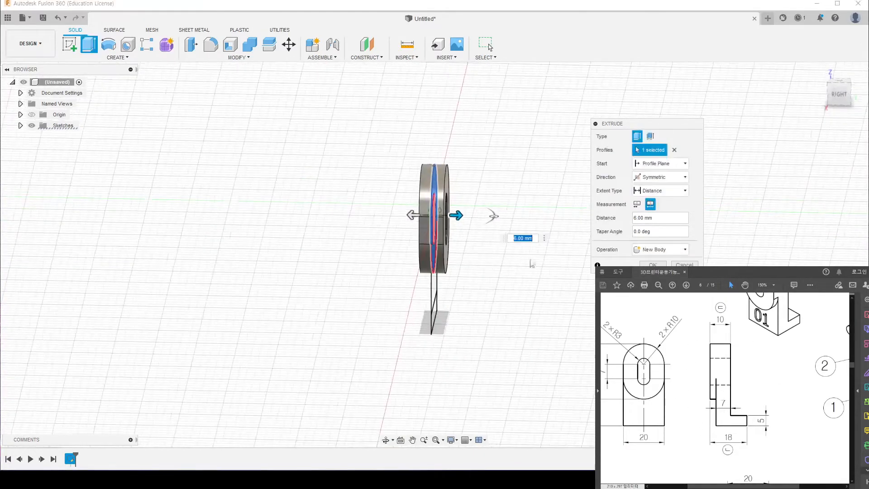
text(0)
click(663, 190)
key(Return)
Make Sketch1 visible again beside the extruded ring.
shift+middle_drag(530, 290, 633, 274)
click(20, 136)
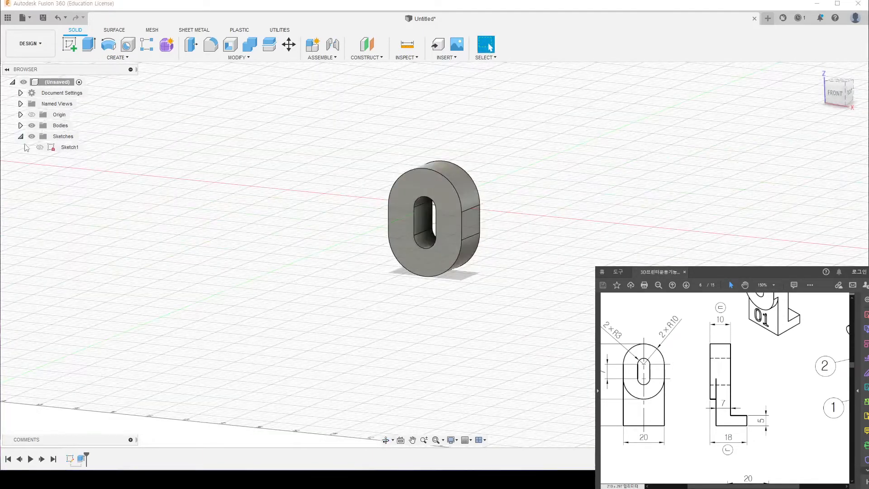
click(39, 148)
click(89, 44)
click(440, 290)
click(449, 315)
shift+middle_drag(553, 260, 480, 314)
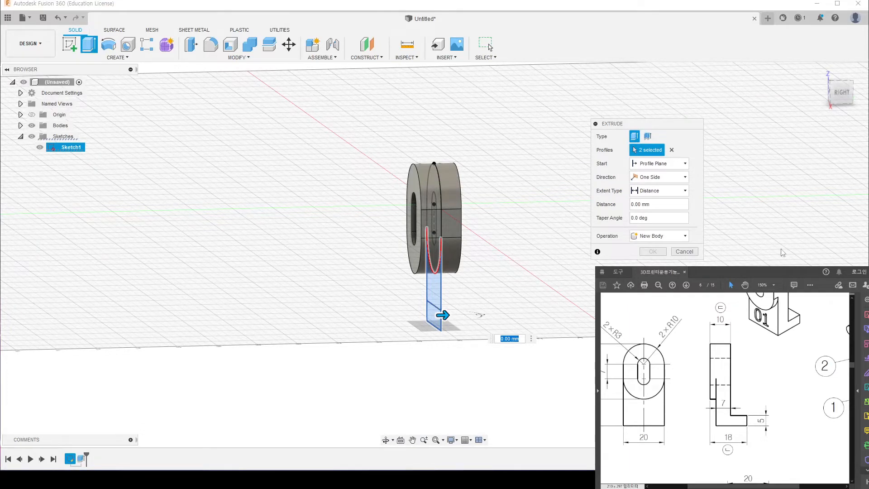
shift+middle_drag(477, 292, 452, 294)
click(661, 177)
click(648, 207)
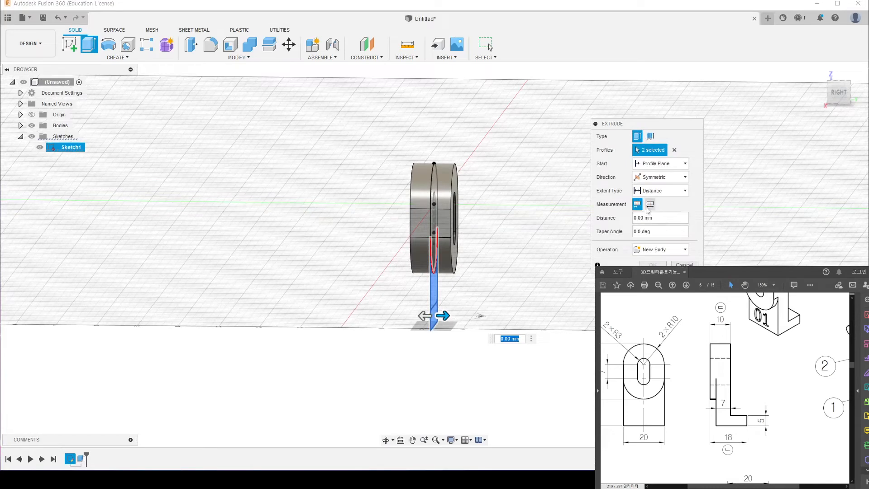
key(Escape)
Extrude the two profiles below the ring 7 mm towards the front, starting from the ring's rear face as the start object.
right_click(524, 229)
click(537, 235)
right_drag(456, 299, 433, 303)
shift+middle_drag(434, 304, 417, 303)
click(428, 292)
click(430, 318)
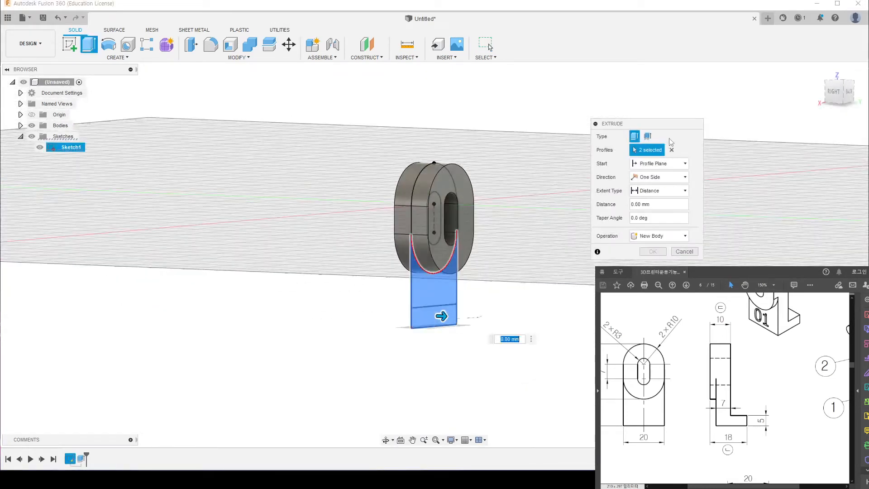
click(653, 164)
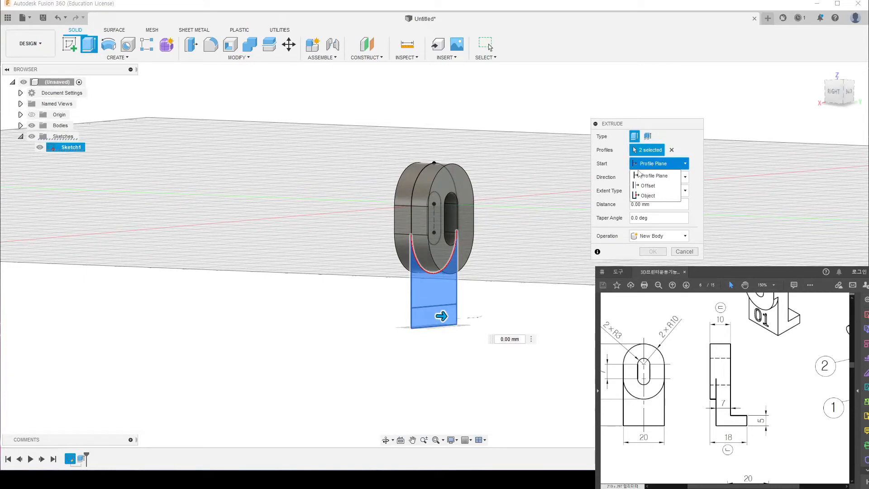
click(656, 198)
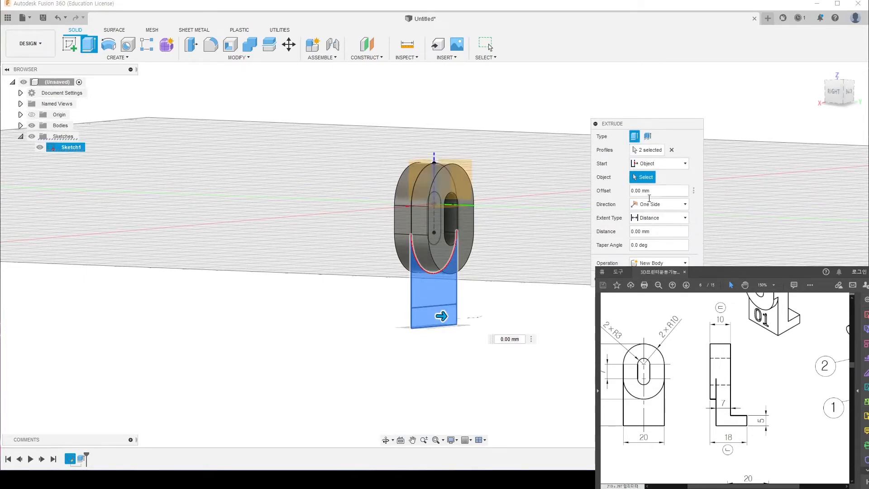
mouse_move(531, 295)
shift+middle_down()
mouse_move(502, 278)
mouse_move(542, 306)
mouse_move(533, 311)
shift+middle_up()
click(474, 242)
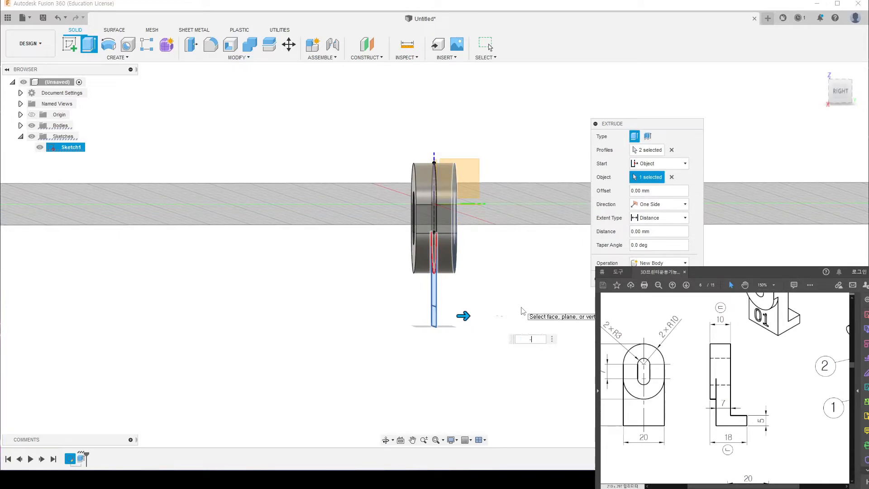
mouse_move(506, 317)
shift+middle_down()
mouse_move(454, 319)
mouse_move(521, 320)
shift+middle_up()
key(Return)
shift+middle_drag(589, 300, 538, 246)
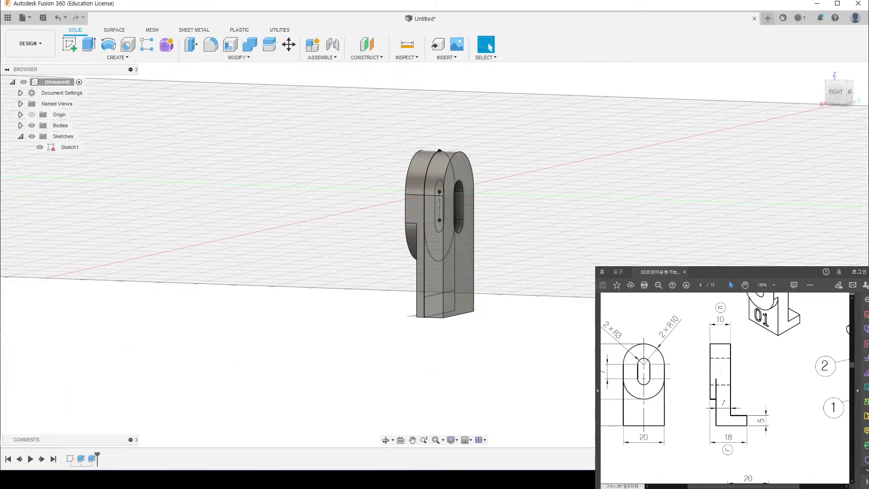
ctrl+scroll(686, 418, down, 3)
scroll(686, 419, down, 1)
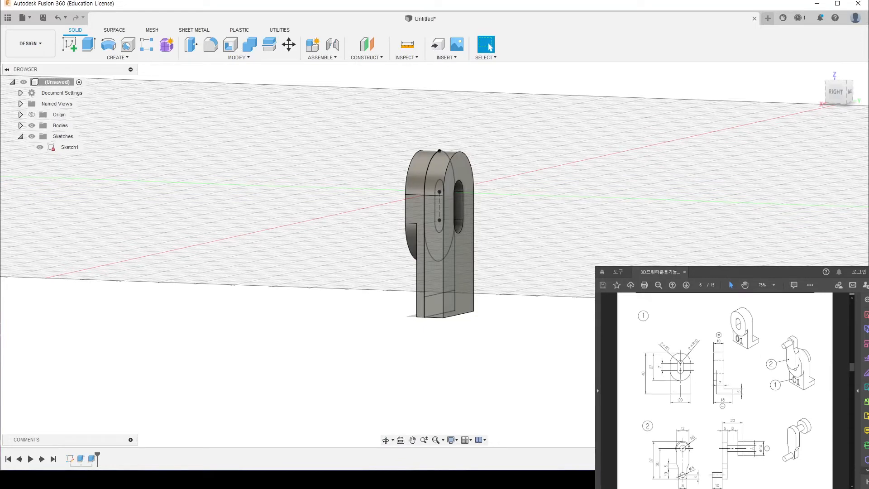
ctrl+scroll(723, 380, up, 3)
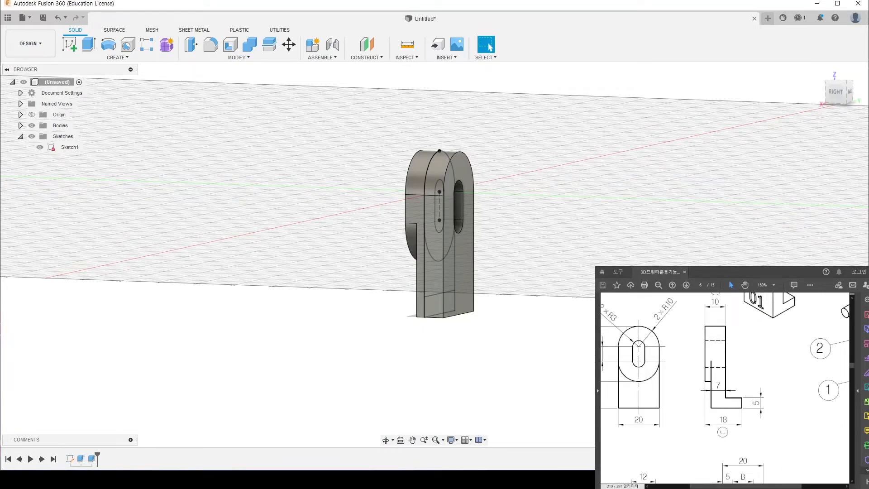
scroll(723, 387, up, 1)
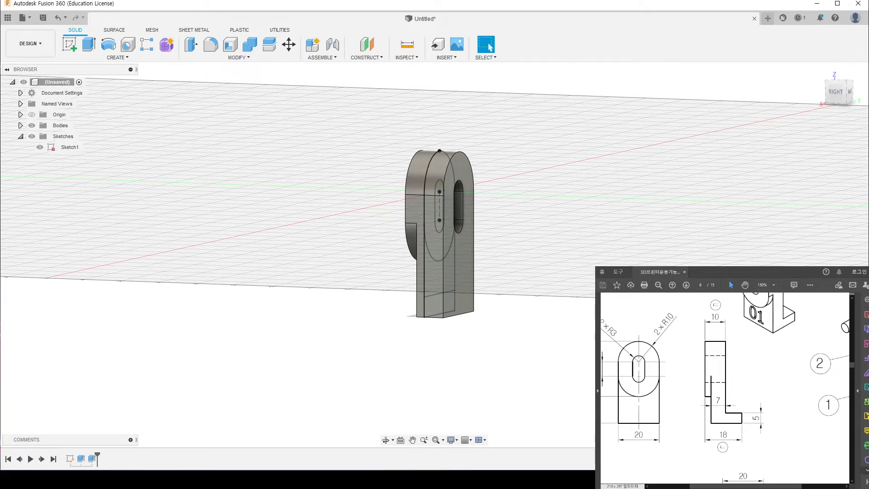
Select the bottom strip profile of Sketch1 for a new extrusion, hiding Body1 temporarily to reach it.
mouse_move(564, 317)
shift+middle_down()
mouse_move(545, 300)
mouse_move(556, 302)
shift+middle_up()
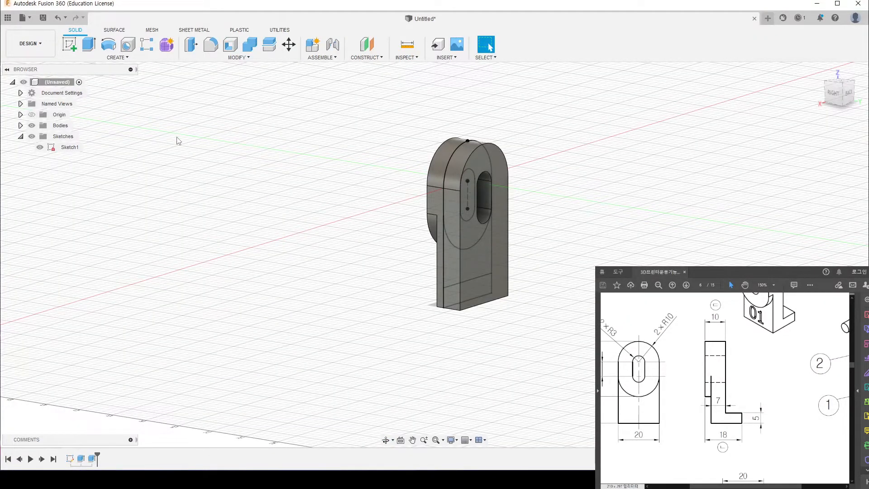
shift+middle_drag(177, 138, 169, 131)
click(88, 44)
shift+middle_drag(374, 236, 346, 210)
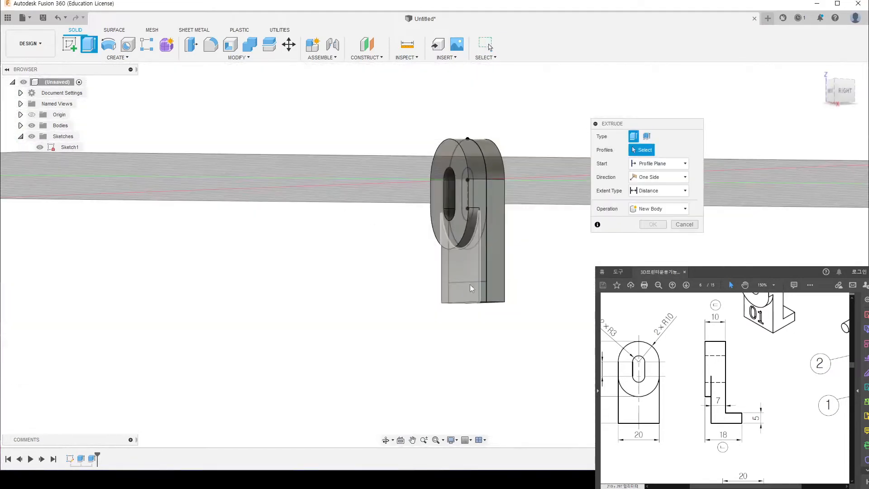
click(20, 126)
click(39, 136)
click(50, 159)
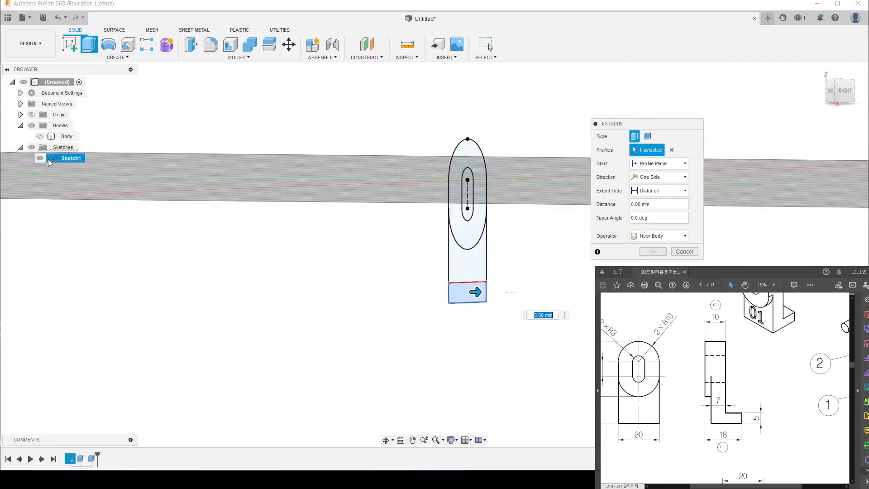
click(39, 136)
Extrude the bottom strip from a start object on the body to form the bracket's rear foot, joined to Body1.
shift+middle_drag(318, 164, 290, 208)
click(670, 164)
click(650, 196)
shift+middle_drag(571, 219, 609, 227)
click(495, 228)
key(Return)
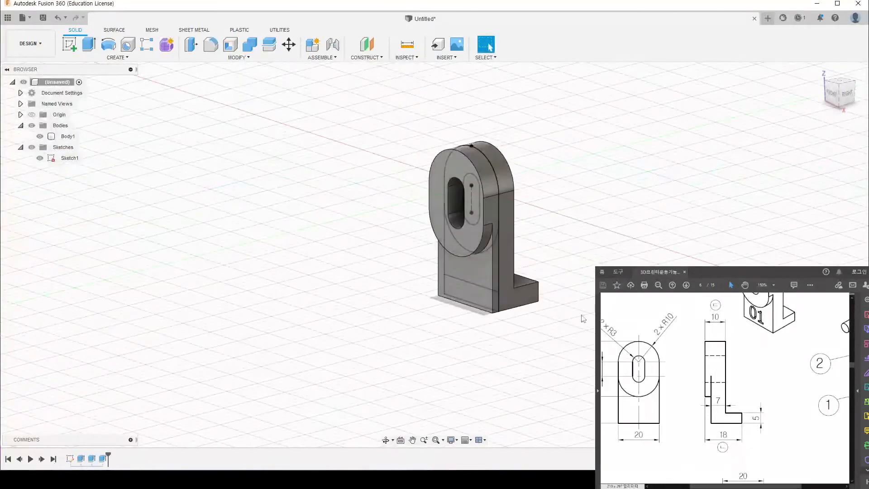
Hide Sketch1 and start a sketch on the front face of the bracket's lower plate.
middle_drag(171, 245, 143, 247)
click(40, 157)
shift+middle_drag(312, 232, 654, 227)
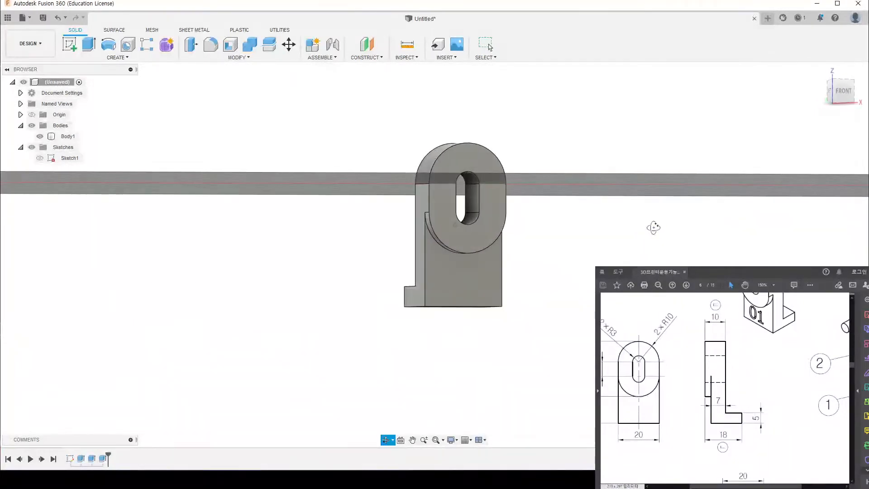
ctrl+scroll(784, 398, down, 1)
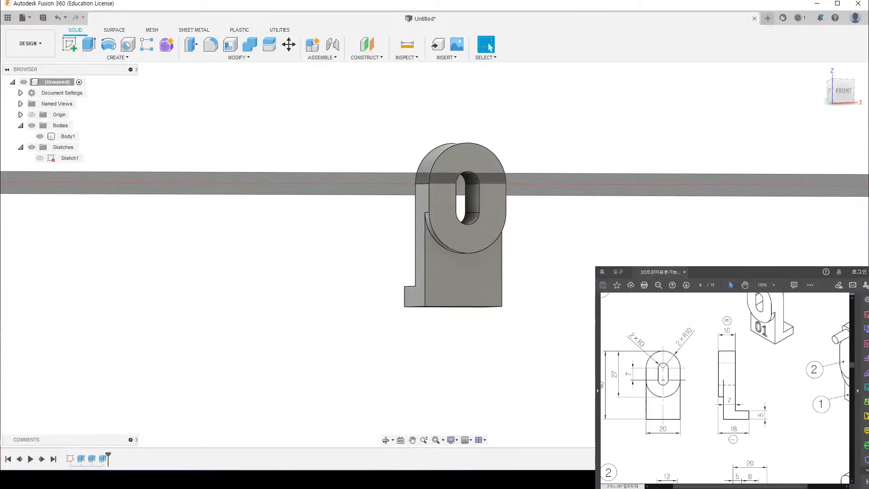
click(69, 46)
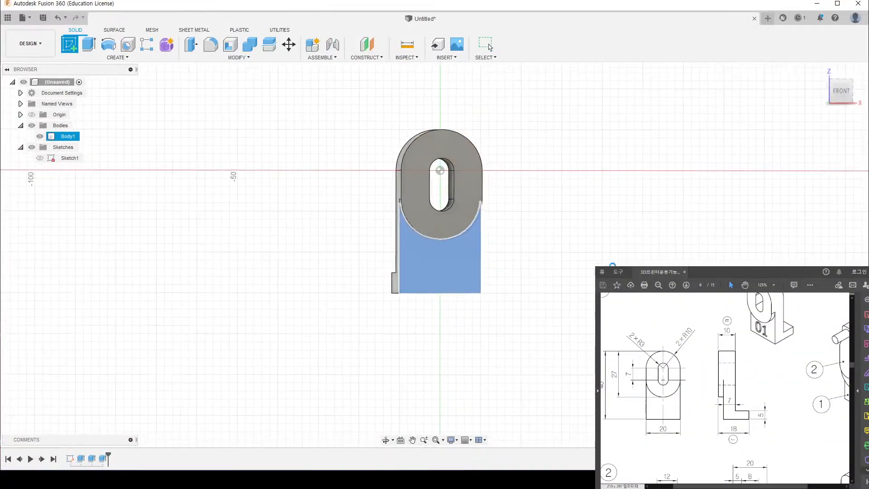
click(468, 279)
Add the sketch text 06 with a height of 10 mm, move it to the middle of the lower plate, and finish the sketch.
click(108, 44)
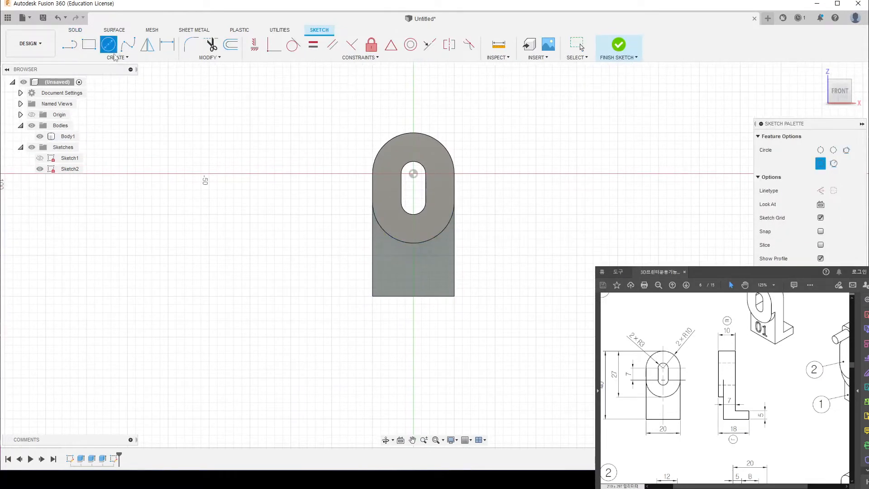
click(117, 58)
click(85, 168)
click(391, 262)
click(439, 281)
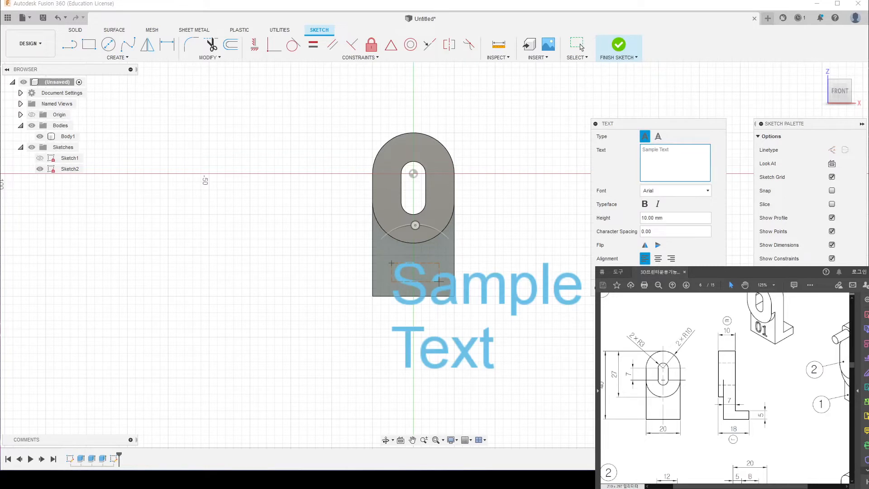
text(06)
scroll(441, 289, up, 3)
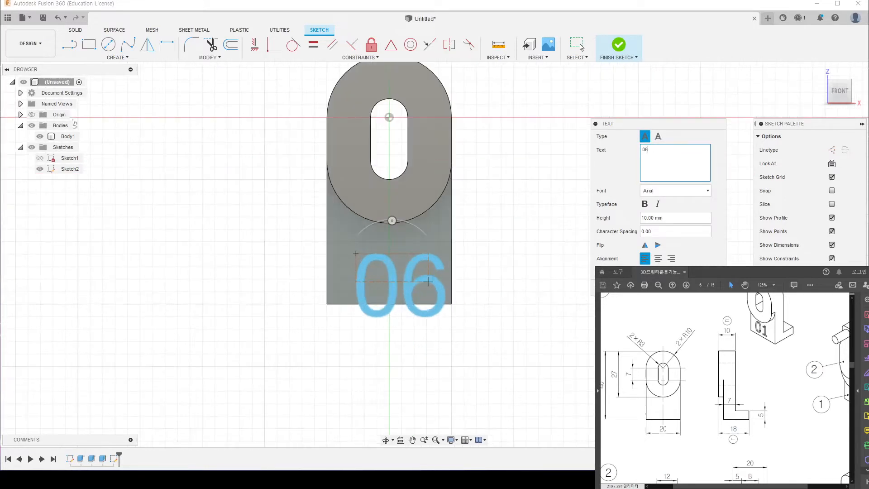
key(Return)
drag(410, 270, 409, 260)
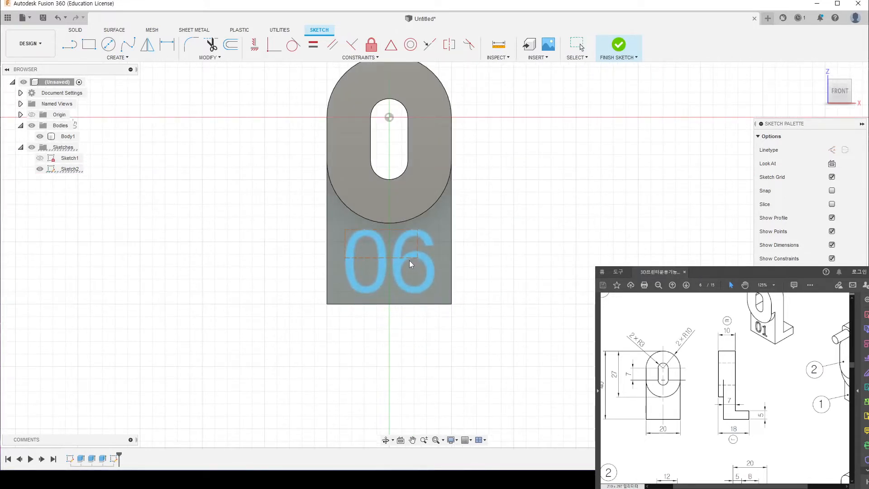
scroll(545, 242, down, 2)
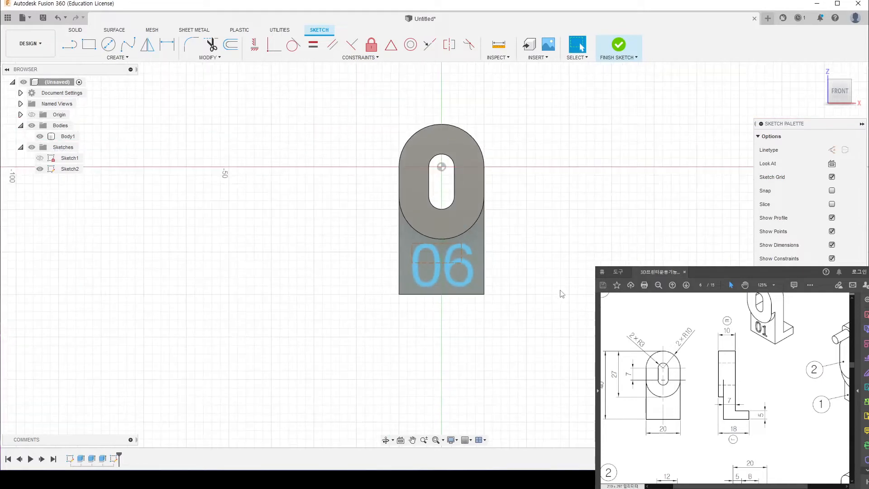
click(618, 45)
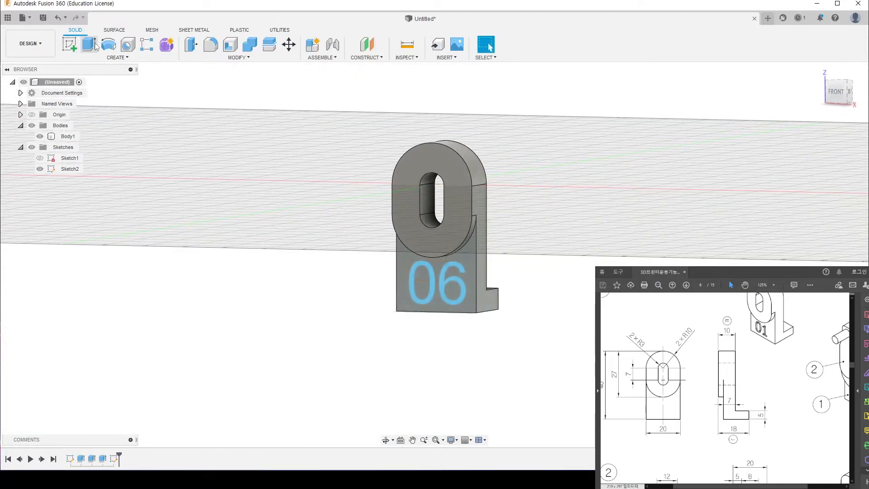
Extrude the text 06 as a cut to engrave it into the lower plate's front face.
click(96, 46)
click(460, 272)
scroll(461, 271, up, 2)
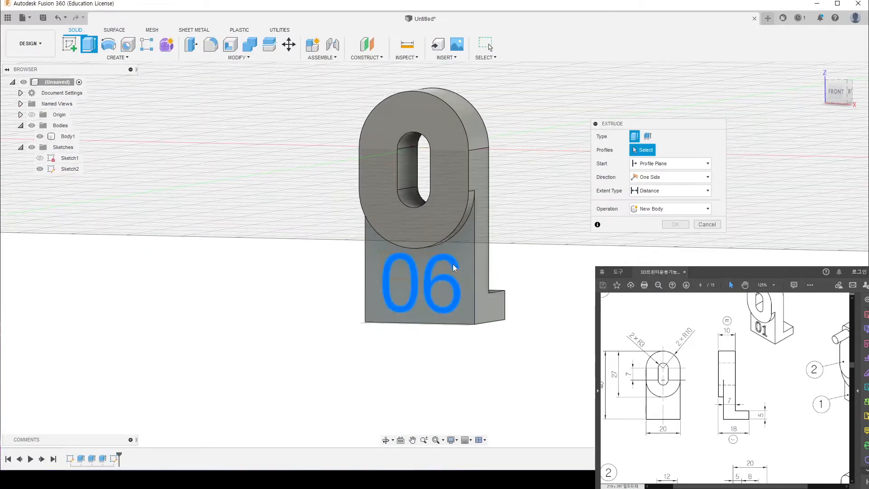
click(454, 268)
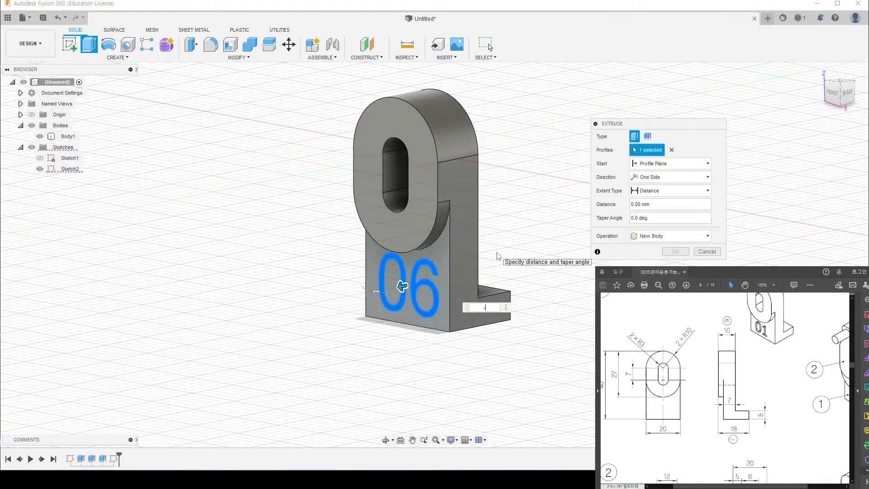
key(Return)
shift+middle_drag(556, 228, 540, 248)
scroll(539, 249, down, 2)
shift+middle_drag(573, 294, 504, 296)
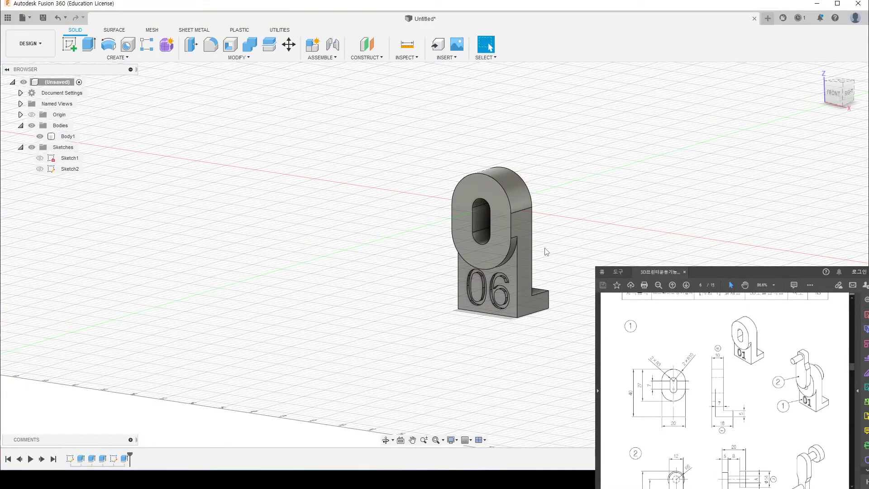
Hide Body1 and start a new sketch on the front origin plane for part 2.
shift+middle_drag(546, 252, 564, 247)
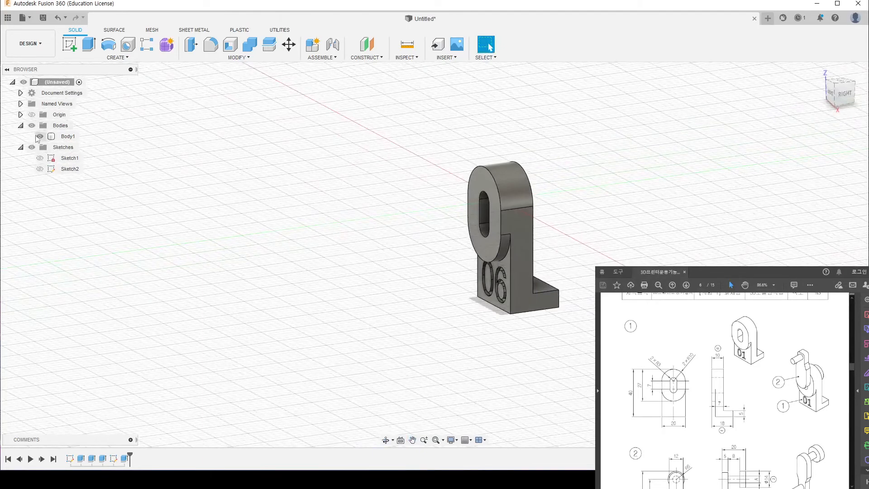
click(40, 136)
click(69, 44)
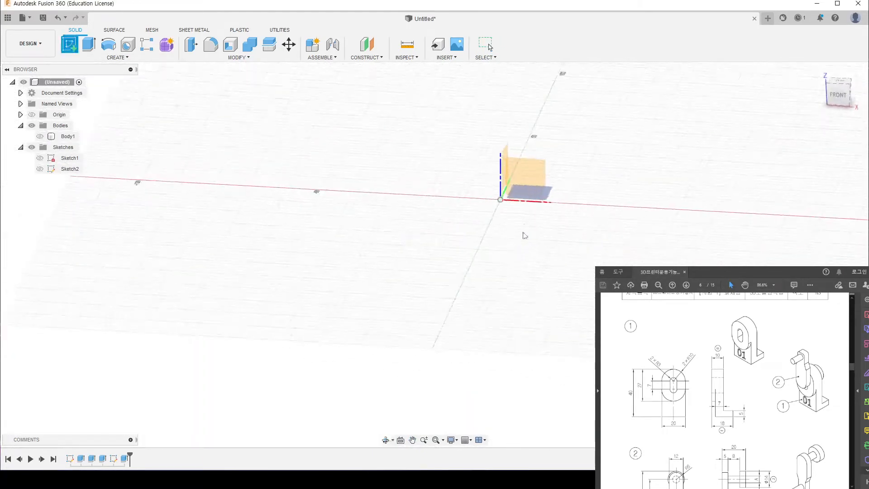
click(524, 171)
Consult the drawing of part 2 and sketch three concentric circles centred on the origin for its upper end.
scroll(724, 390, down, 2)
scroll(657, 387, down, 3)
ctrl+scroll(658, 387, up, 4)
scroll(658, 387, up, 1)
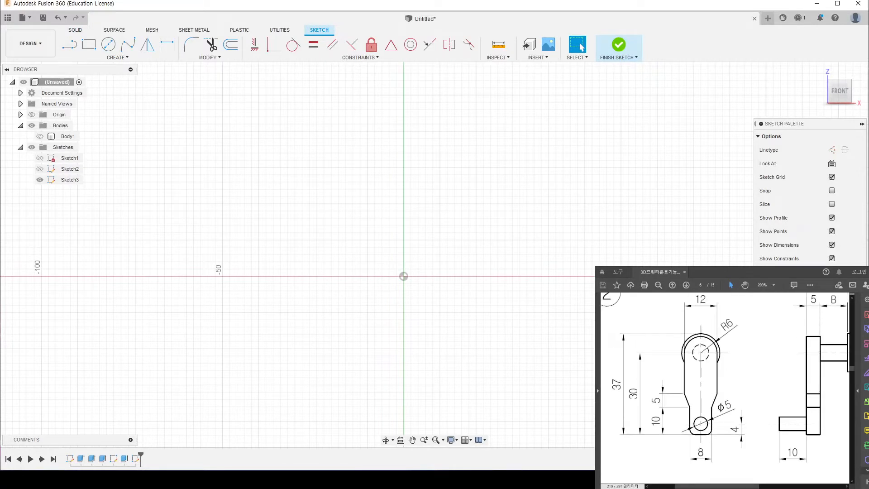
ctrl+scroll(746, 360, down, 1)
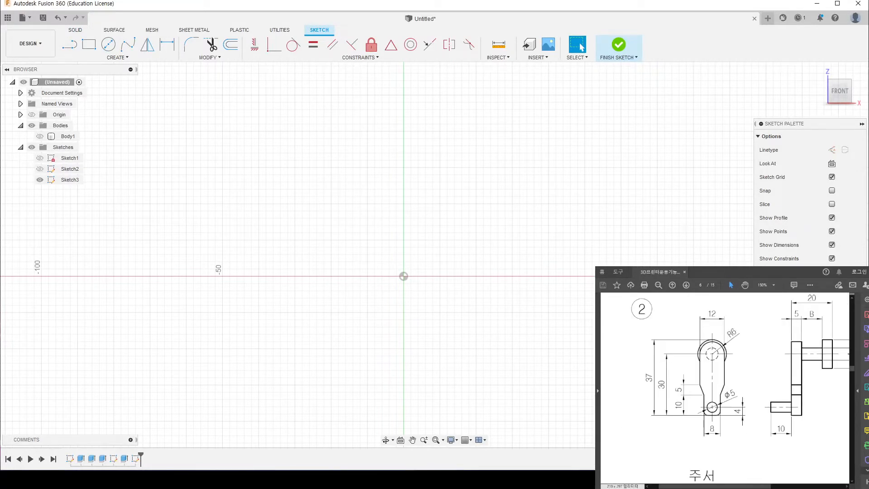
scroll(746, 360, up, 1)
key(c)
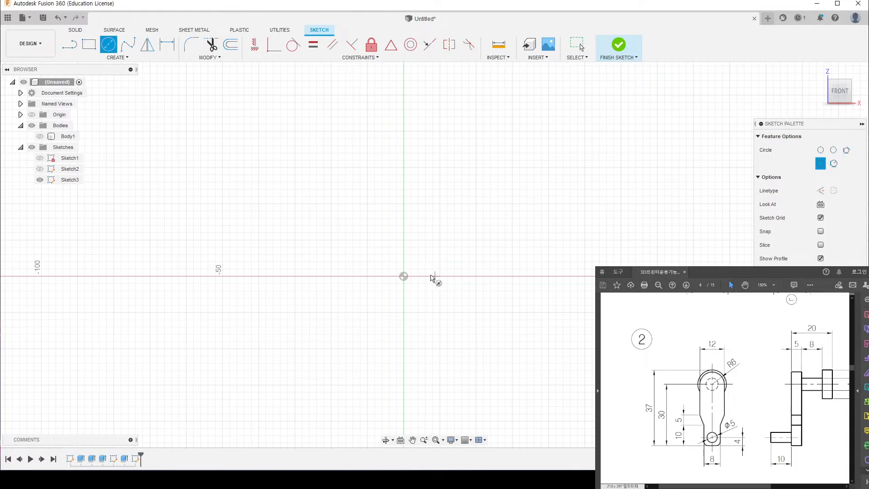
click(403, 279)
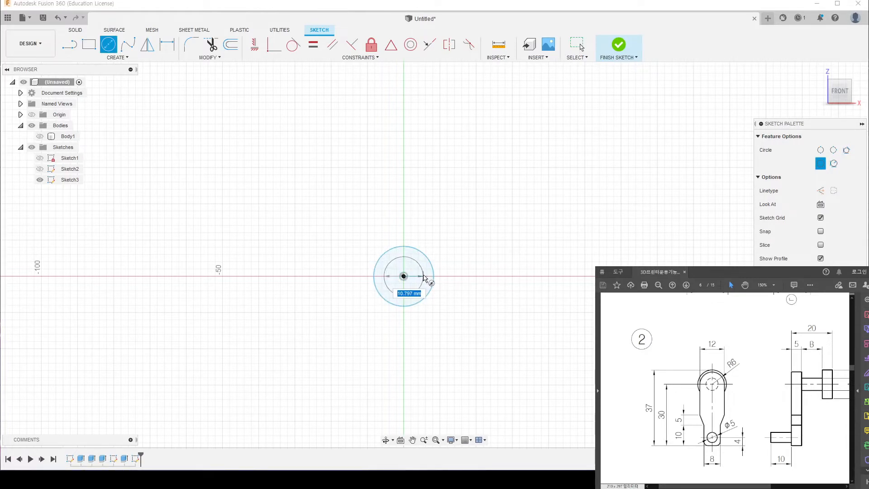
scroll(422, 278, up, 1)
scroll(415, 286, up, 2)
click(394, 268)
click(436, 268)
scroll(450, 393, down, 2)
middle_drag(450, 393, 459, 321)
scroll(476, 302, up, 1)
scroll(442, 260, down, 1)
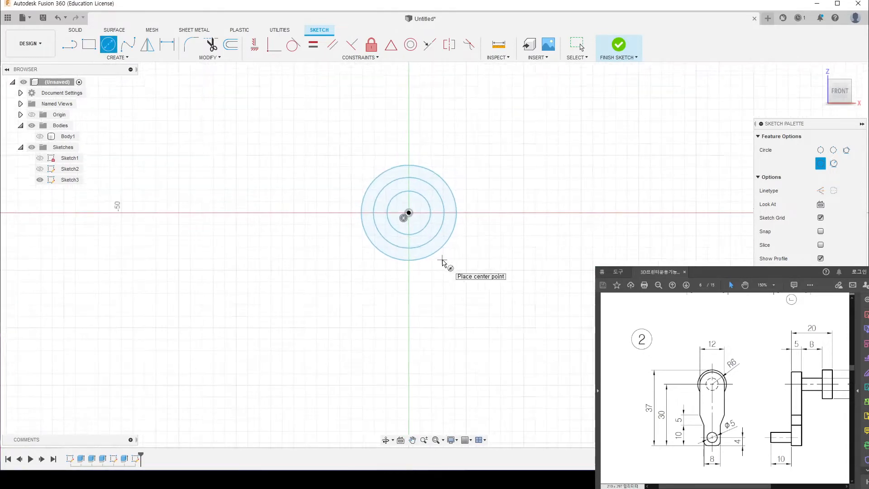
scroll(429, 265, down, 1)
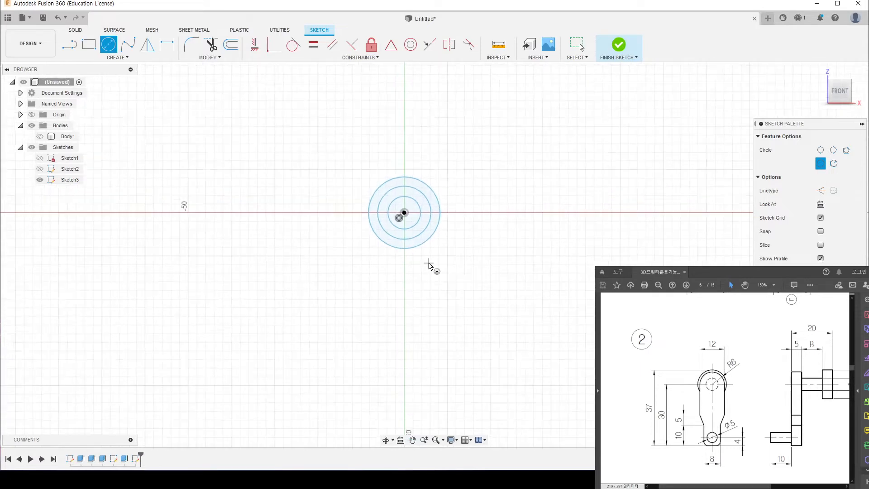
Sketch the arm outline from one side of the middle circle to the other, narrowing through slanted edges to a flat lower end.
click(69, 43)
click(386, 221)
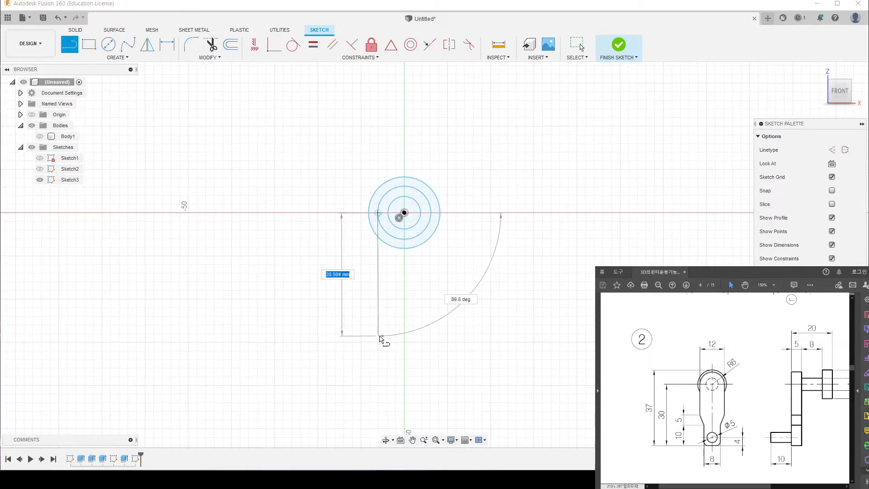
middle_drag(385, 350, 388, 307)
click(394, 317)
drag(398, 329, 393, 367)
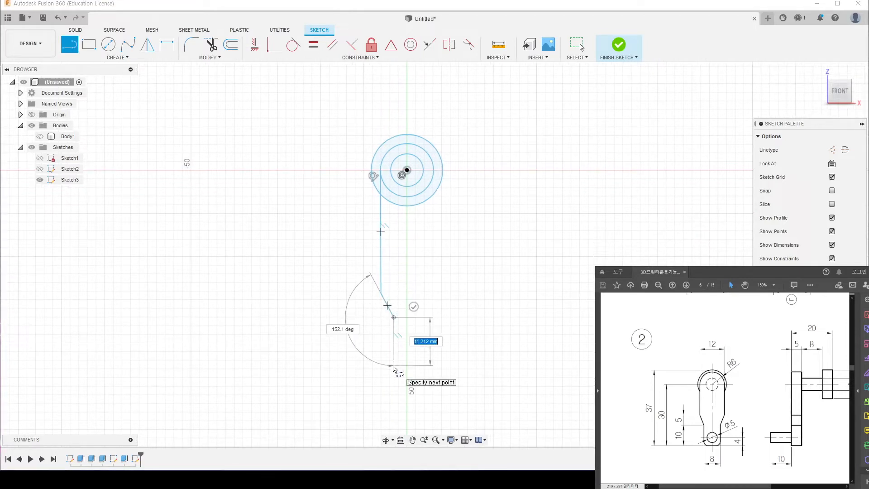
click(394, 366)
click(429, 365)
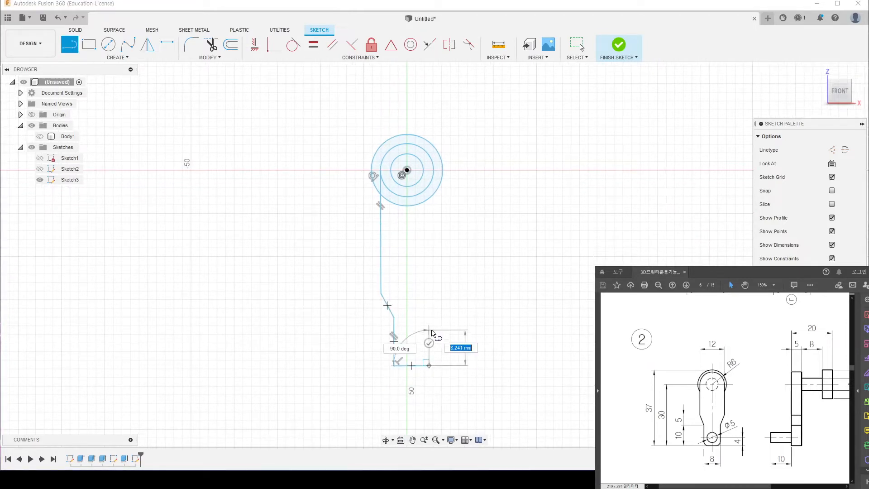
click(429, 322)
click(444, 299)
click(433, 173)
key(Escape)
Constrain both long sides of the arm outline to be vertical.
click(254, 44)
click(438, 249)
key(Escape)
right_click(372, 220)
click(374, 225)
click(374, 227)
key(Escape)
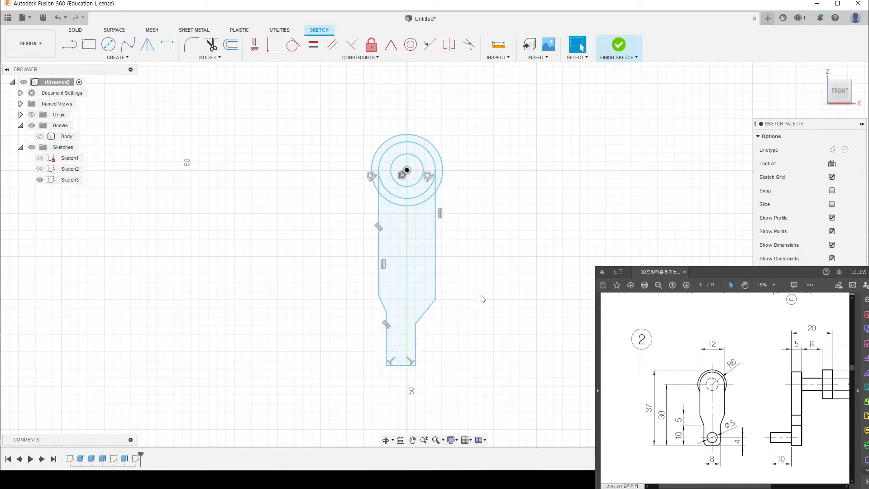
Apply an Equal constraint to the two slanted edges of the arm outline.
middle_drag(436, 311, 444, 314)
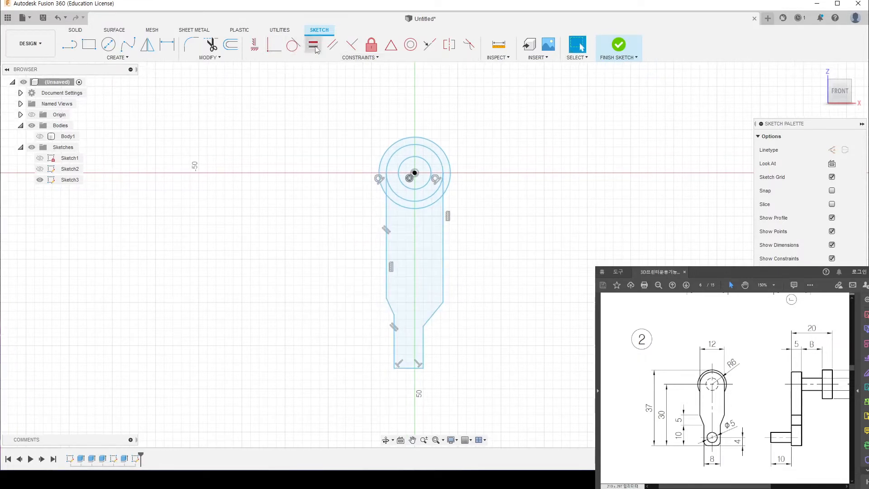
click(313, 44)
click(391, 308)
click(430, 317)
click(437, 317)
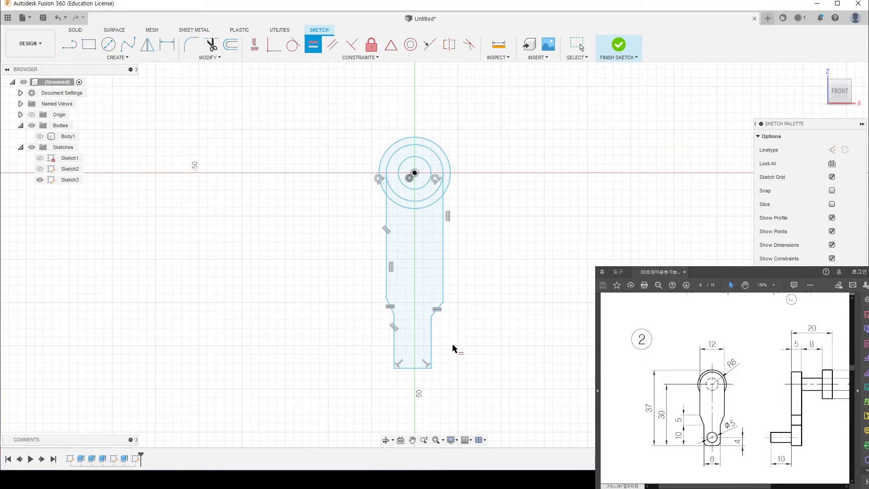
key(Escape)
Make the two short lower sides equal in length, and likewise the two long upper sides.
right_click(482, 320)
click(498, 326)
click(393, 337)
click(432, 330)
scroll(433, 329, up, 3)
click(367, 242)
click(446, 242)
scroll(444, 280, down, 3)
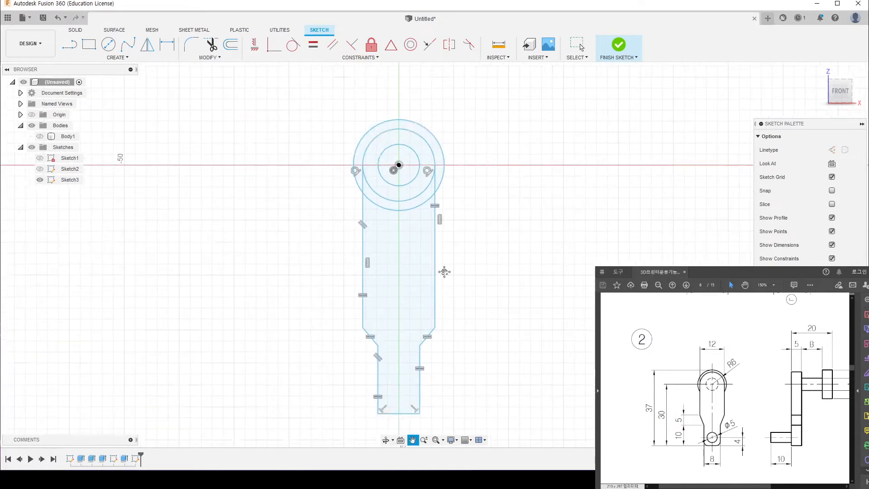
key(Escape)
Adjust the arm's long side freehand and trim the lower half of the middle circle inside the outline.
mouse_move(364, 289)
mouse_down()
mouse_move(353, 308)
mouse_move(363, 301)
mouse_up()
middle_drag(467, 290, 482, 314)
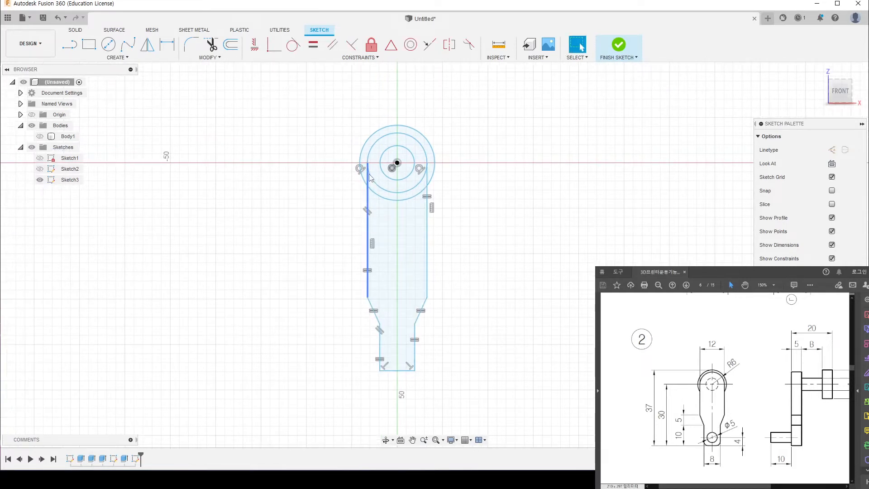
key(t)
click(399, 191)
key(Escape)
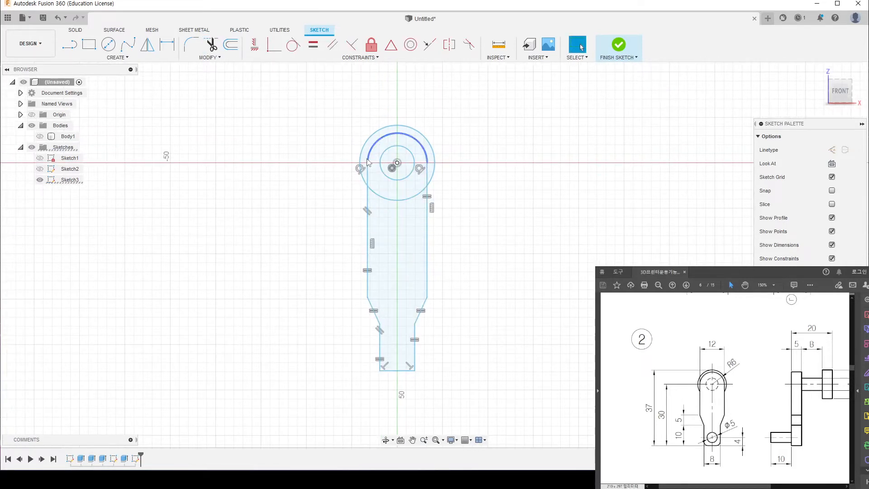
scroll(481, 180, up, 1)
middle_drag(487, 196, 492, 223)
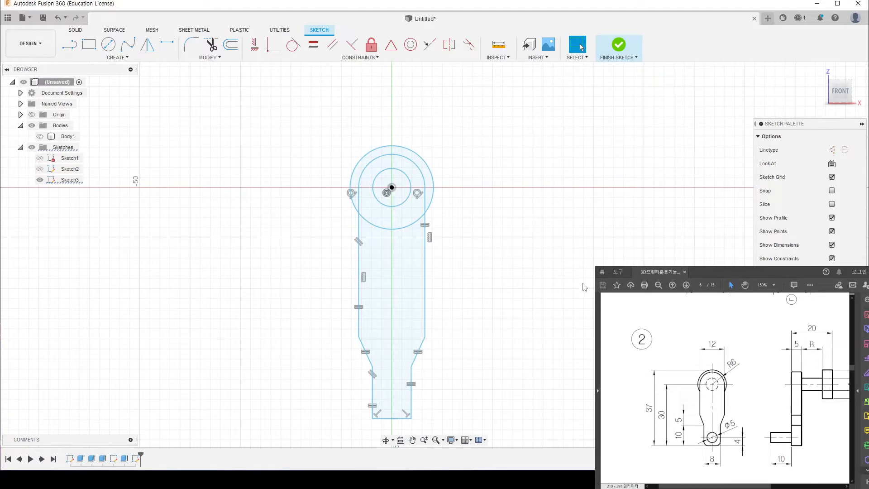
scroll(581, 299, down, 2)
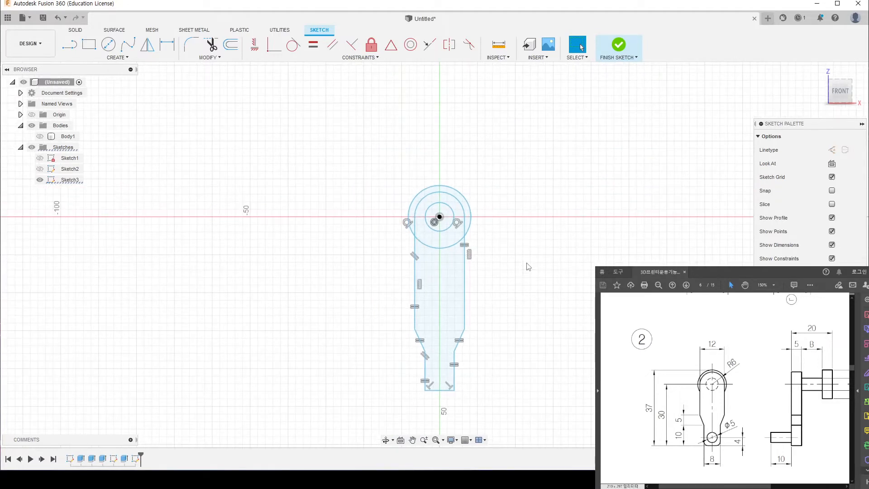
Dimension the rounded upper end of the arm outline with a 6 mm radius.
key(d)
click(464, 215)
click(476, 156)
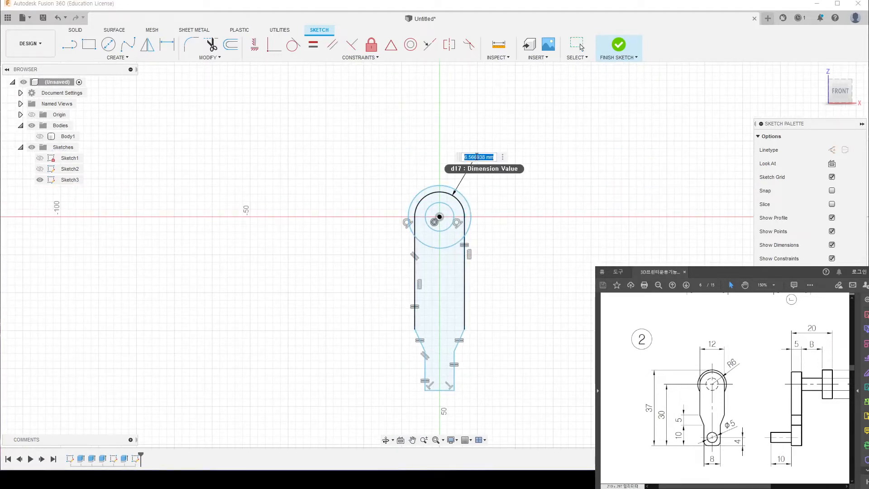
text(6)
key(Return)
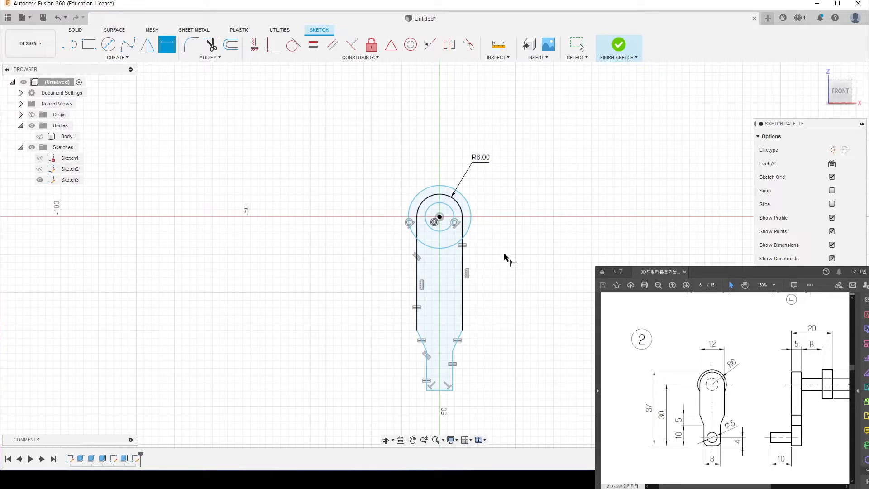
Add a diameter dimension to the innermost circle, leaving its size as drawn.
click(453, 213)
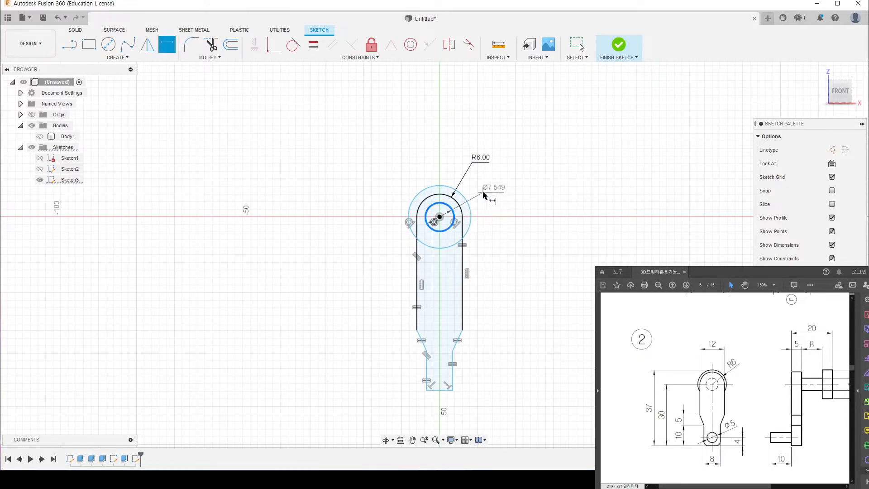
click(483, 191)
text(6)
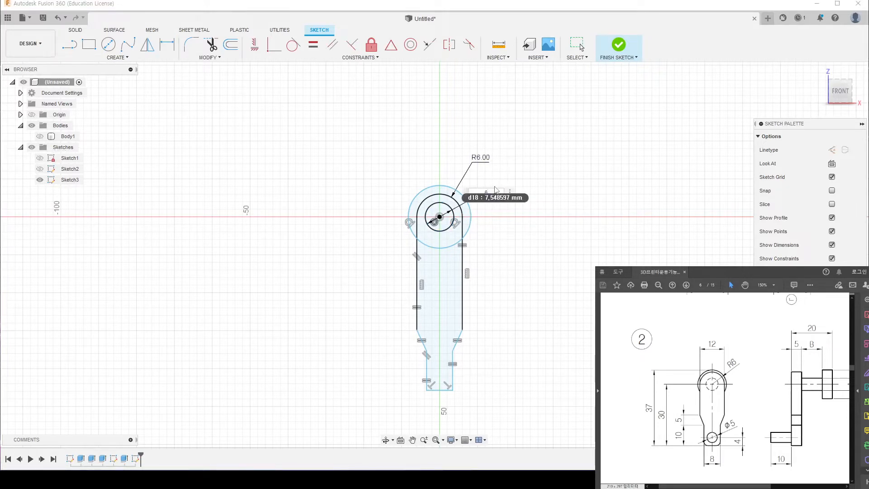
key(Escape)
key(Escape)
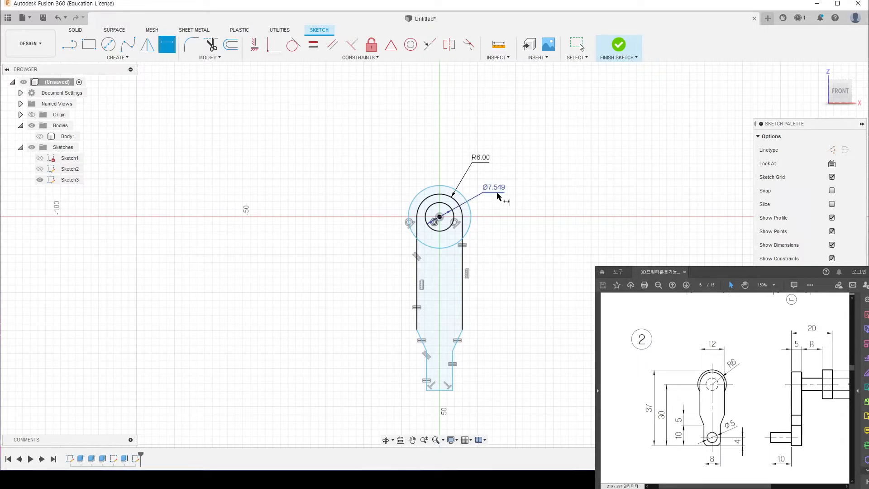
Check the knob diameter in the reference drawing's side view and dimension the outermost circle to a 14 mm diameter.
scroll(724, 385, down, 1)
ctrl+scroll(724, 385, down, 2)
ctrl+scroll(751, 374, up, 3)
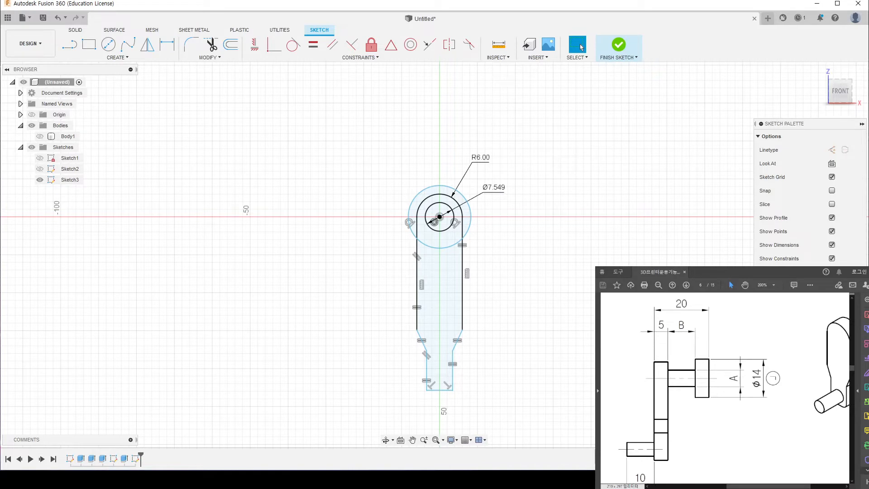
drag(680, 356, 691, 404)
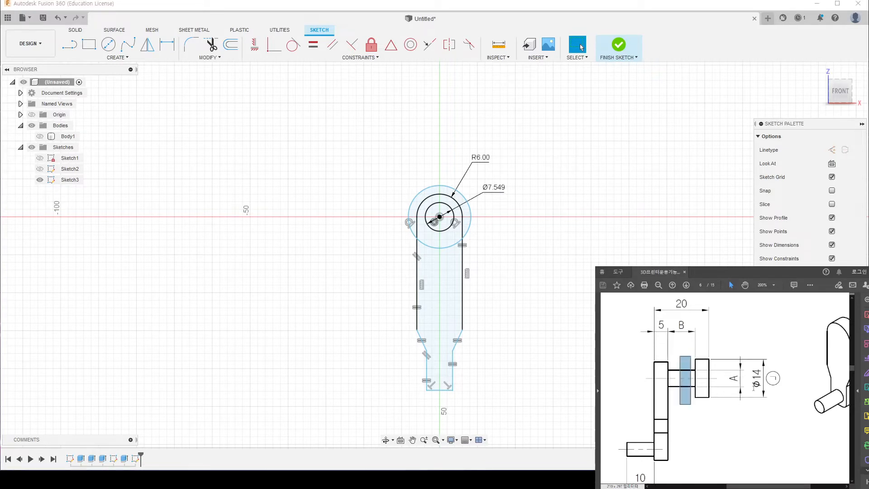
drag(704, 349, 780, 433)
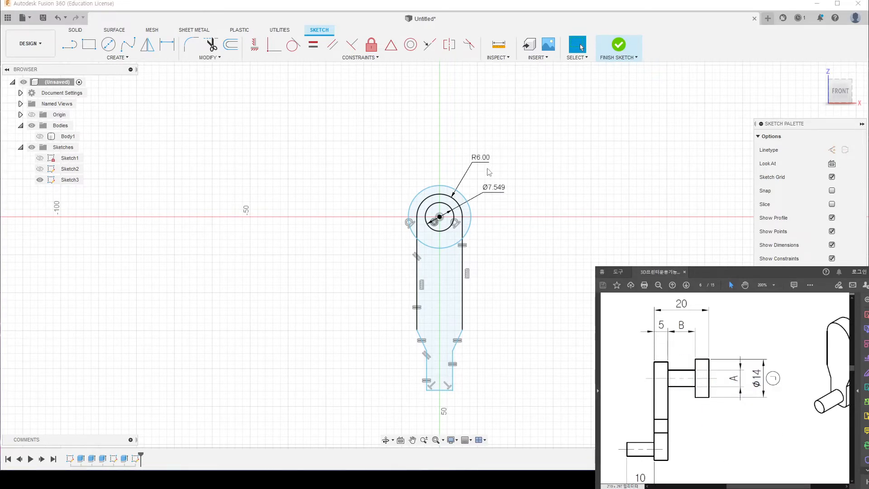
middle_drag(488, 169, 481, 170)
key(d)
click(457, 198)
click(500, 169)
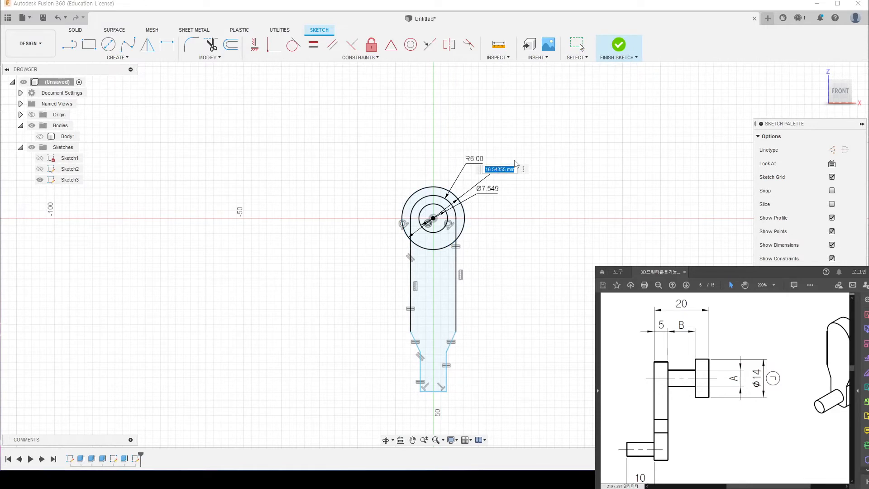
text(14)
key(Return)
scroll(473, 219, up, 3)
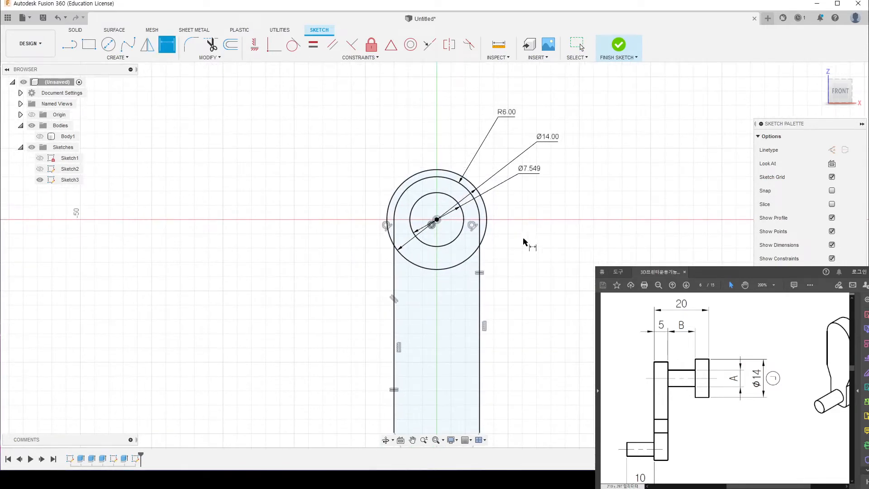
Consult part 1's slot radius in the reference drawing and set the innermost circle's diameter to 5 mm.
double_click(529, 171)
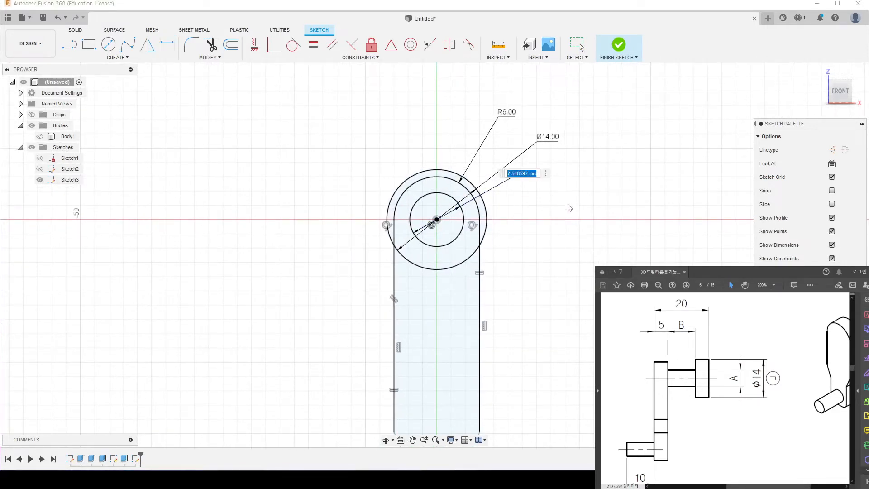
ctrl+scroll(751, 379, down, 3)
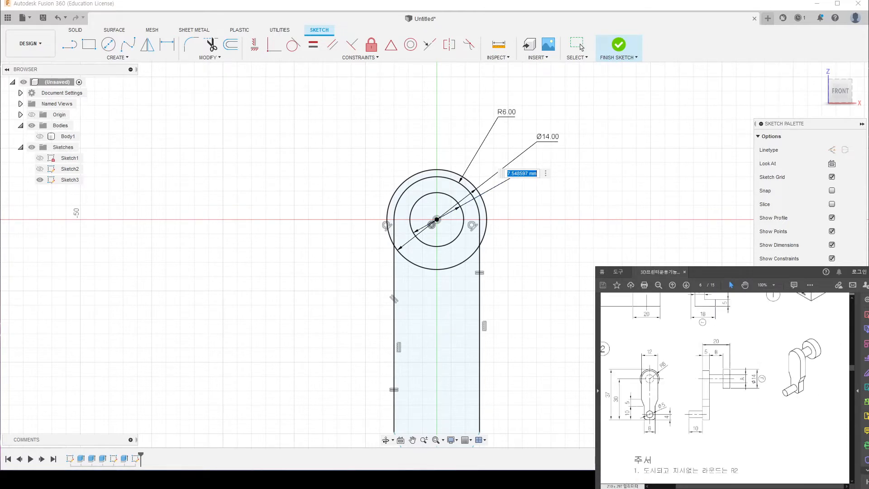
scroll(643, 389, up, 4)
ctrl+scroll(643, 389, up, 4)
scroll(643, 389, up, 1)
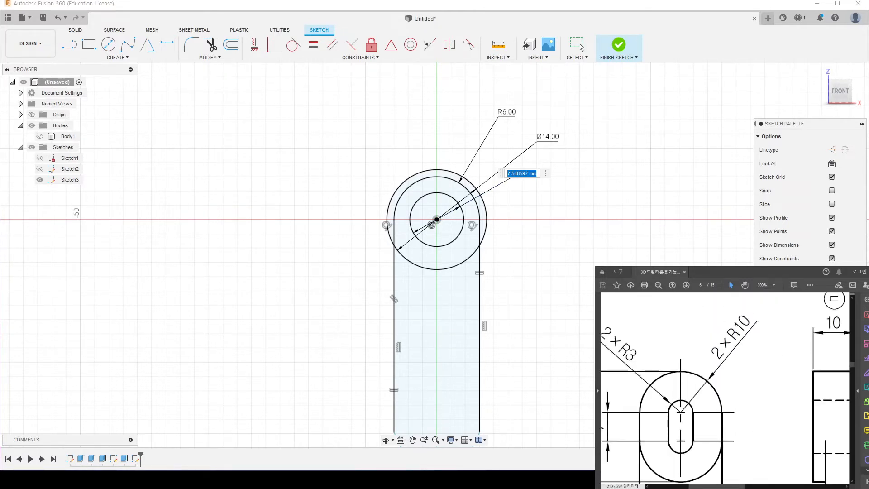
ctrl+scroll(643, 389, down, 3)
drag(625, 351, 661, 381)
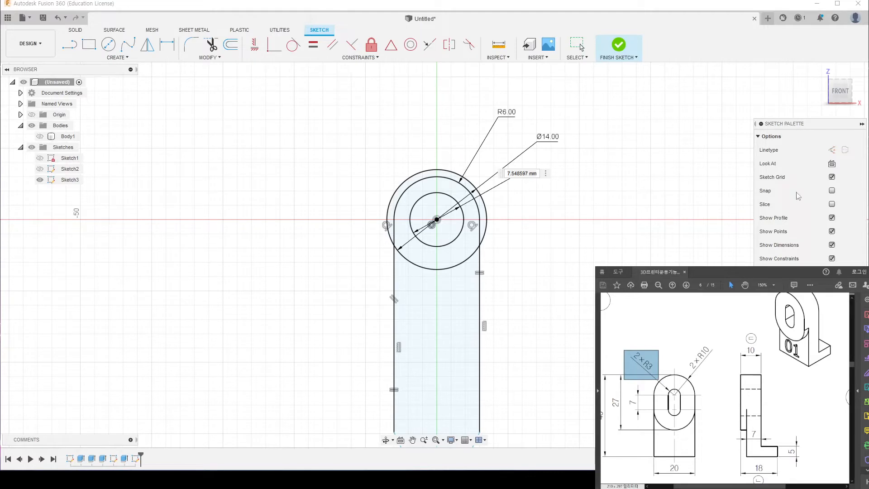
middle_drag(551, 194, 554, 195)
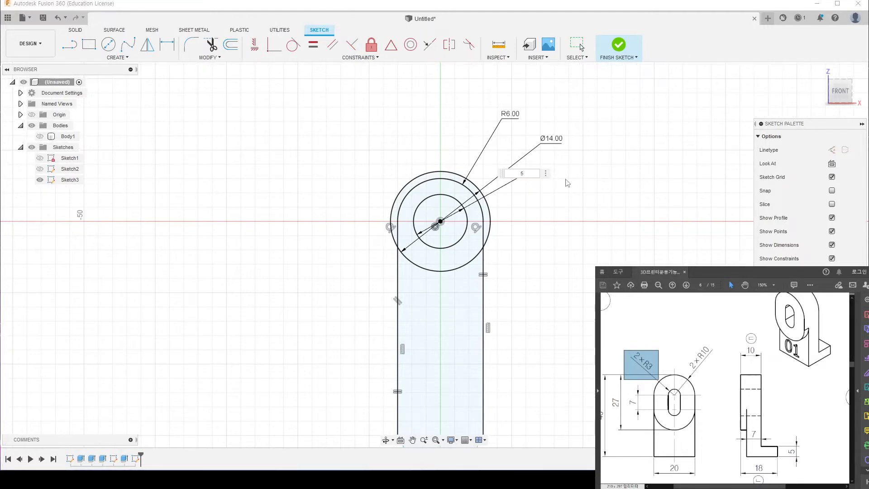
key(Return)
middle_drag(517, 242, 498, 222)
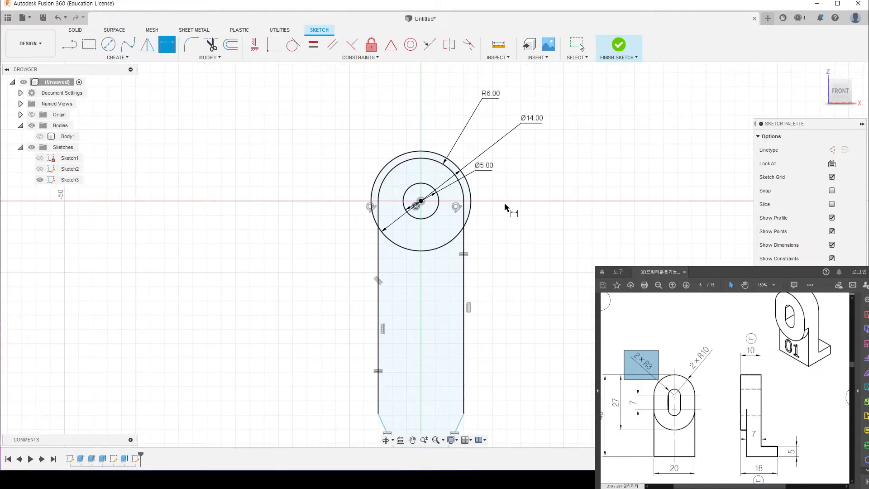
Dimension the vertical distance from the circle centre to the arm's bottom edge as 30 mm.
scroll(506, 208, down, 5)
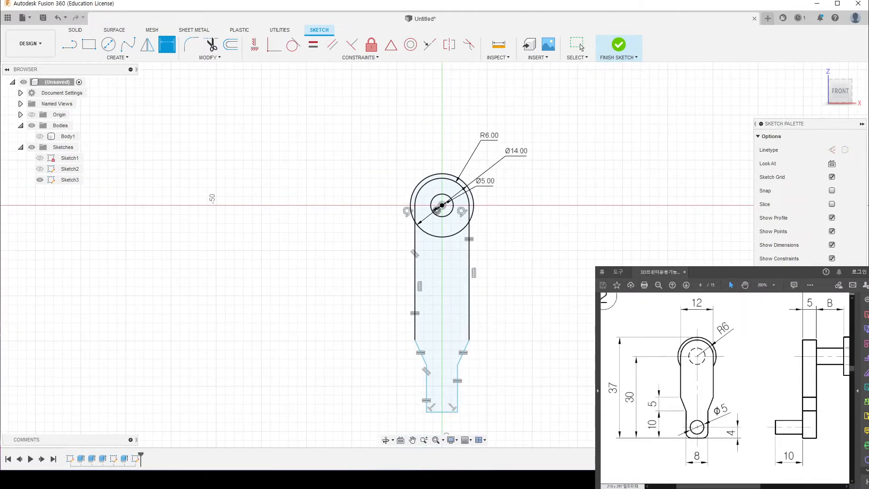
middle_drag(453, 270, 487, 202)
scroll(486, 202, up, 1)
click(460, 107)
click(473, 360)
click(398, 240)
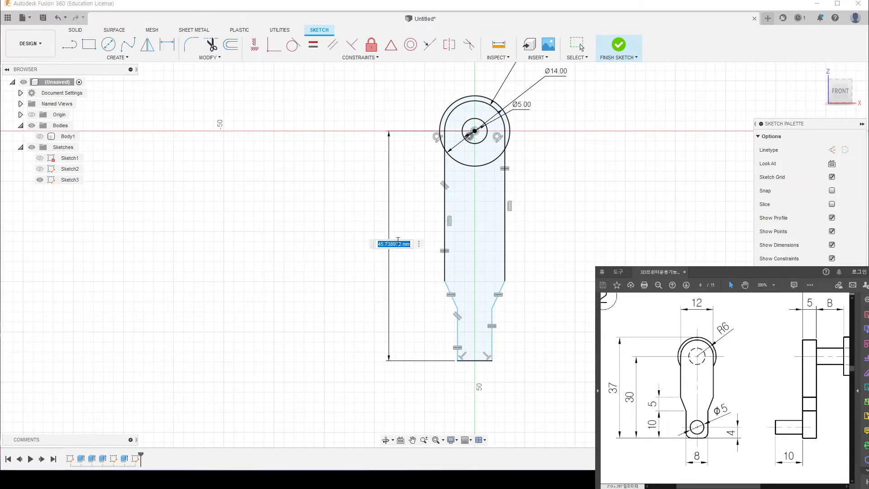
text(30)
key(Return)
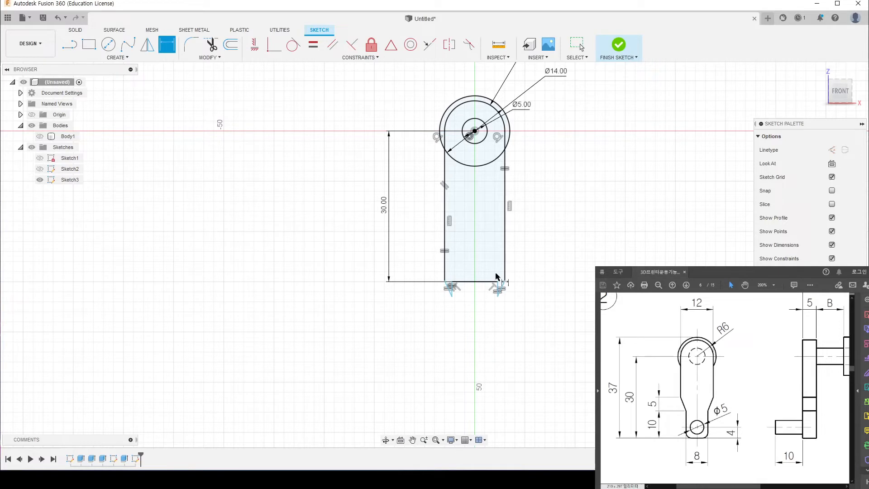
Move the arm's shoulder corner upward freehand to restore the tapered neck above the bottom edge.
key(Escape)
mouse_move(442, 281)
mouse_down()
mouse_move(445, 267)
mouse_move(456, 301)
mouse_move(457, 245)
mouse_up()
middle_drag(457, 244, 461, 271)
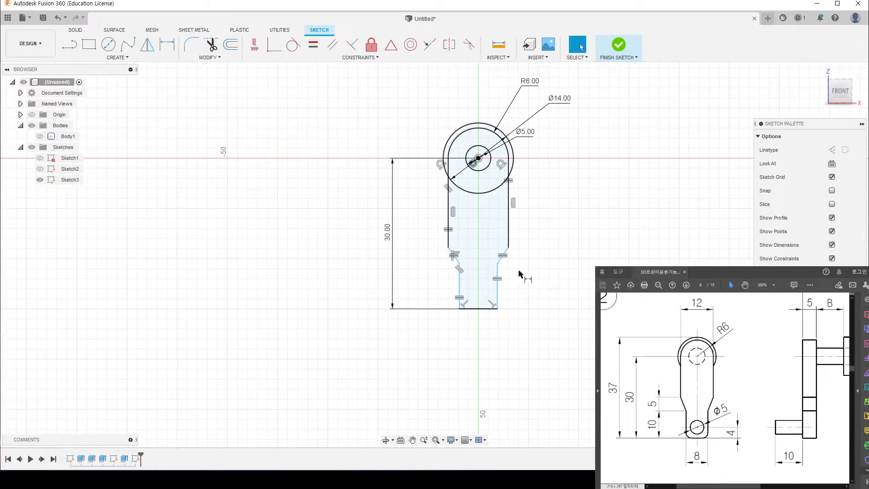
Dimension the height of the arm's tapered section as 5 mm and of the straight section below it as 10 mm.
key(d)
click(456, 256)
click(441, 249)
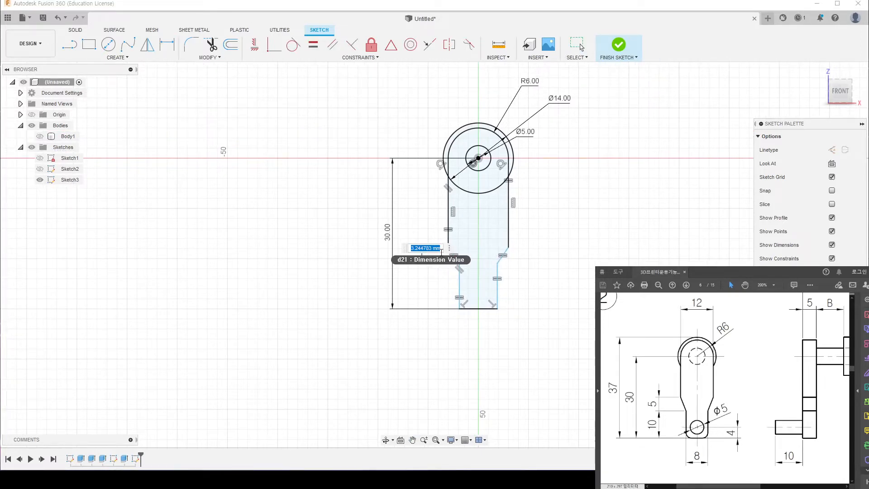
text(5)
key(Return)
click(464, 285)
click(425, 288)
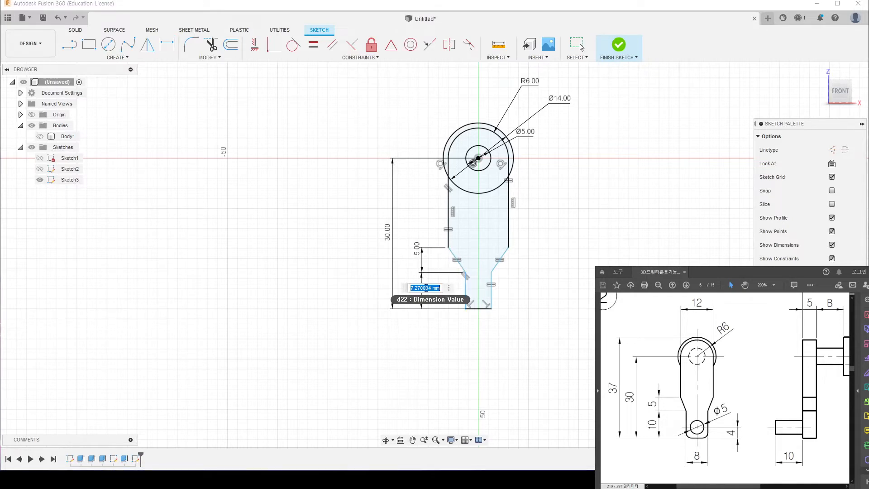
text(10)
key(Return)
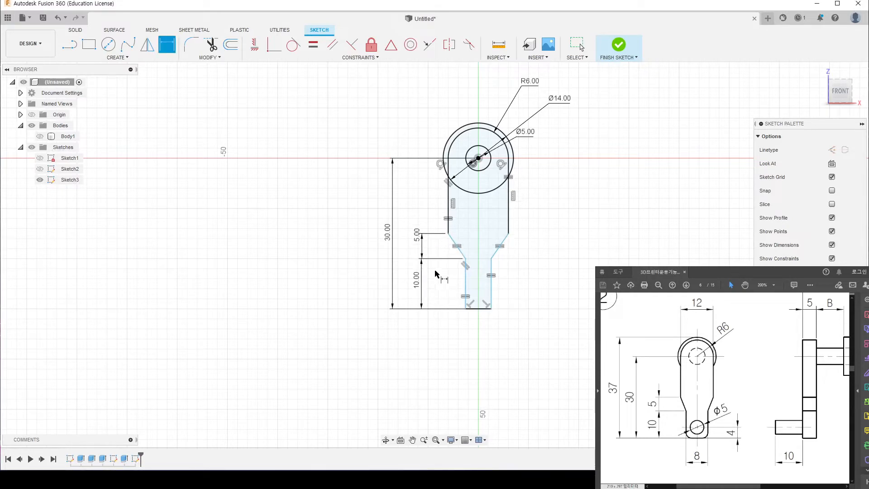
Dimension the width of the arm's bottom edge as 8 mm.
click(581, 47)
key(d)
click(472, 310)
click(485, 354)
text(8)
key(Return)
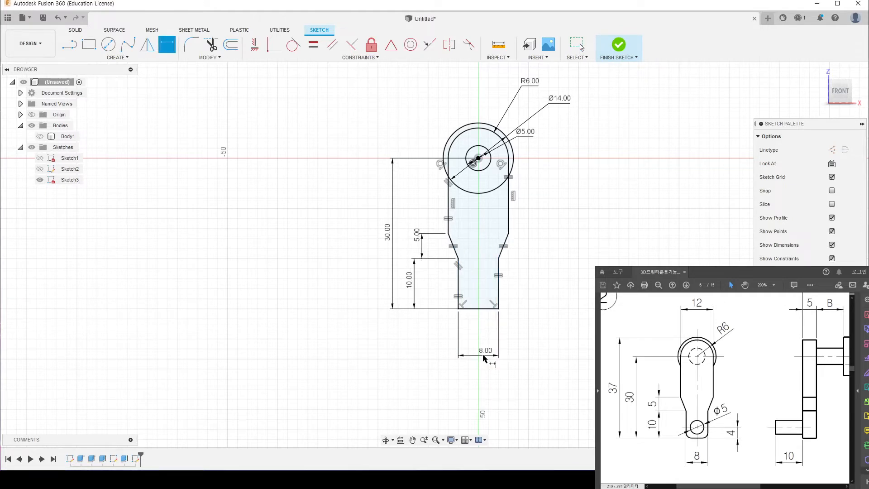
key(Escape)
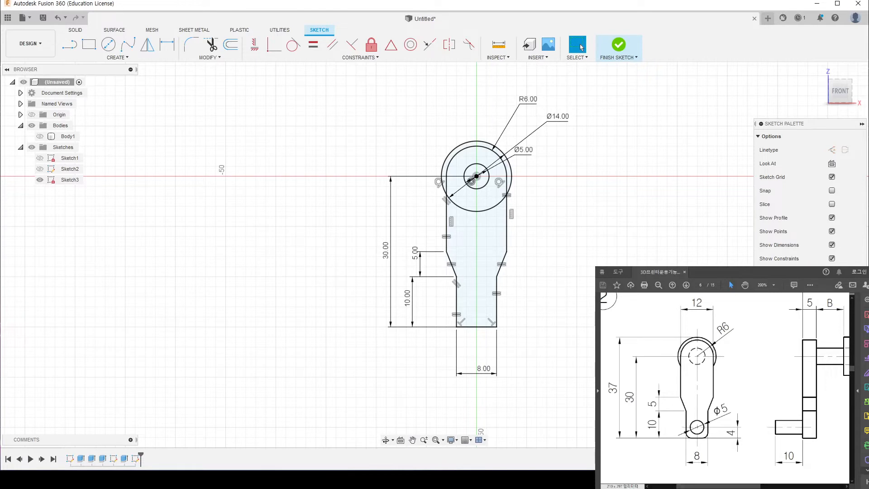
Check the rounding note in the reference drawing and fillet both bottom corners of the arm with a 2 mm radius.
scroll(724, 389, down, 3)
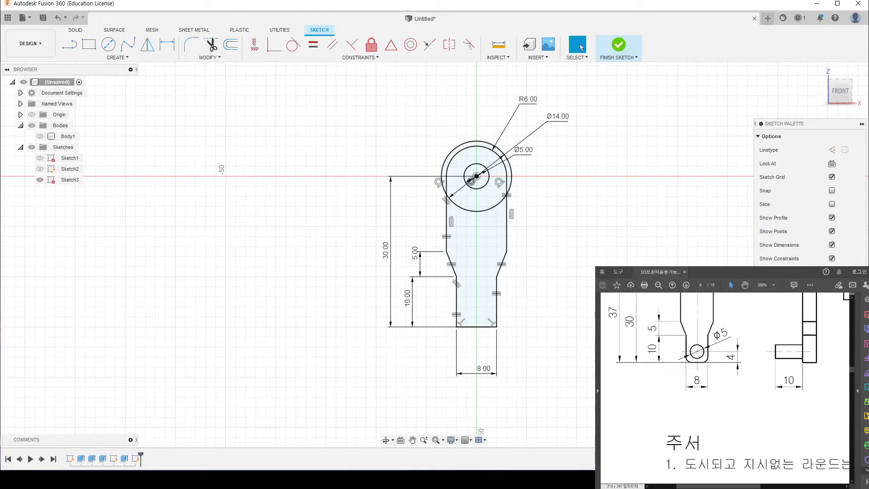
ctrl+scroll(679, 425, down, 3)
drag(747, 401, 787, 426)
ctrl+scroll(673, 395, up, 3)
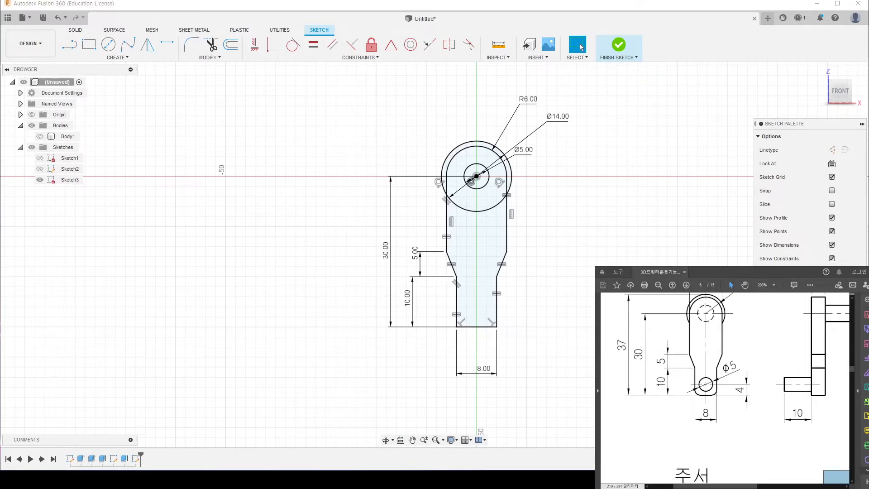
click(191, 43)
click(457, 327)
key(Escape)
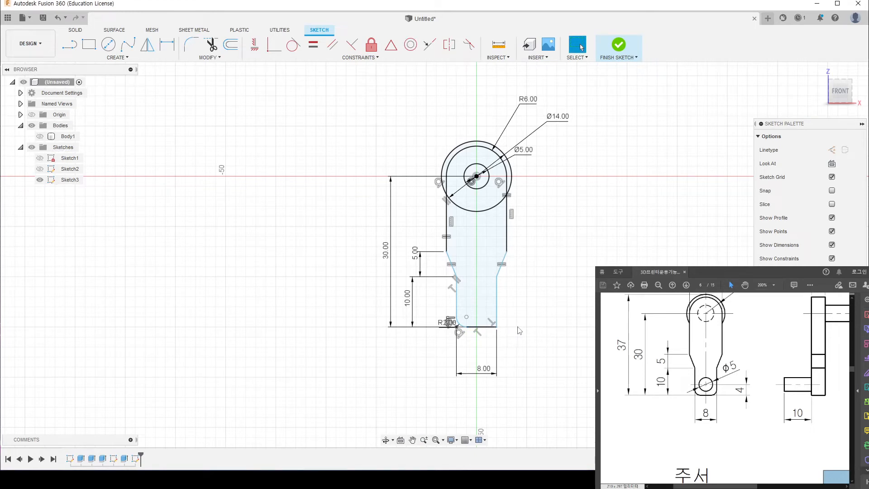
click(457, 326)
click(496, 326)
key(Return)
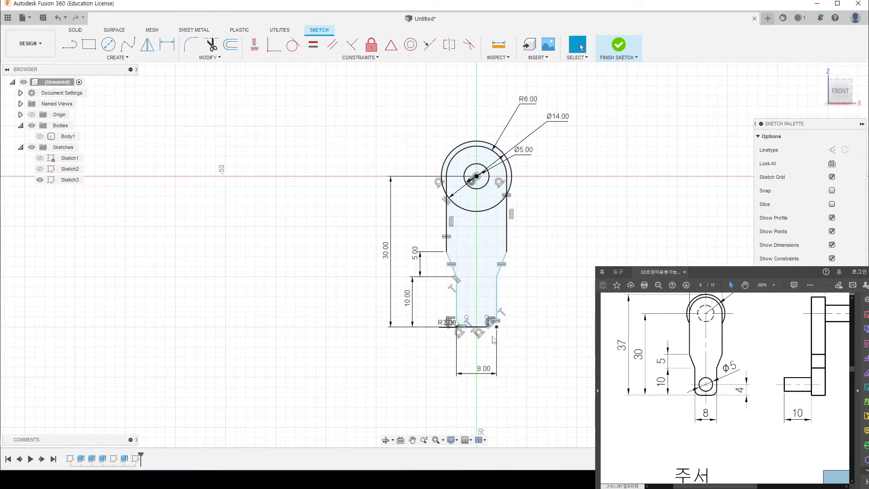
Apply an Equal constraint to the two fillet arcs at the arm's bottom corners.
scroll(494, 339, up, 2)
scroll(495, 343, down, 4)
mouse_move(481, 347)
mouse_down()
mouse_move(464, 353)
mouse_move(477, 350)
mouse_up()
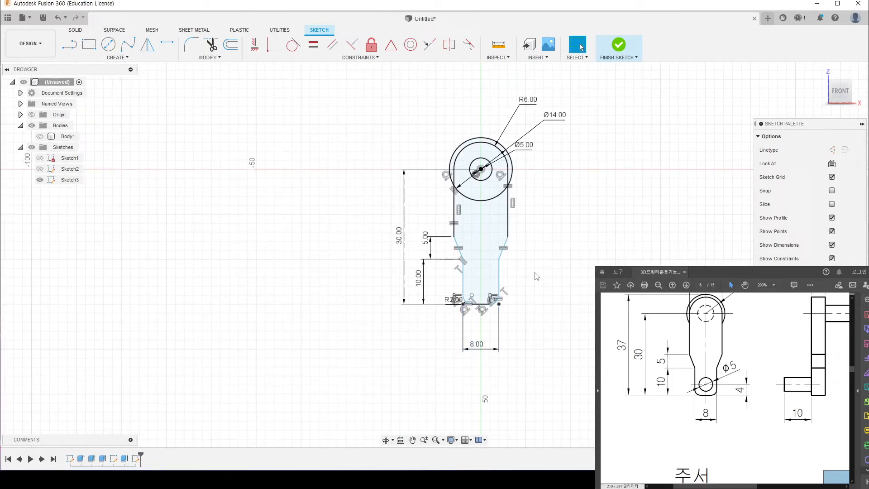
scroll(536, 276, up, 3)
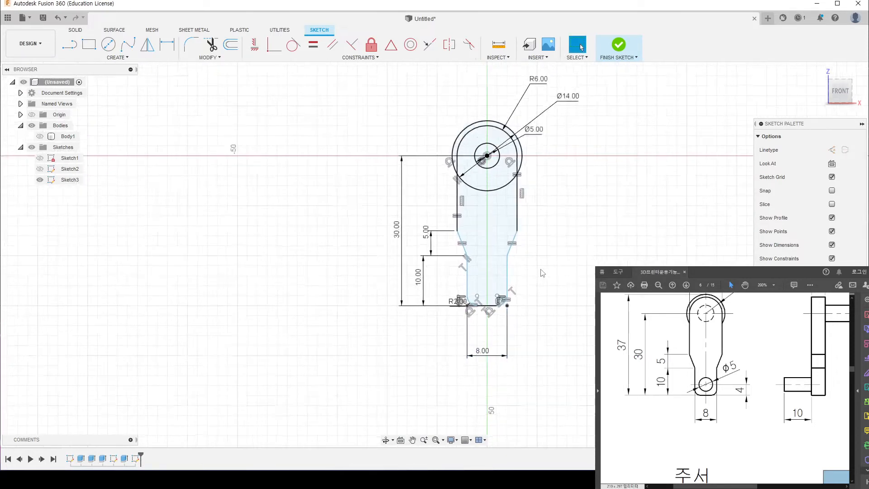
click(321, 52)
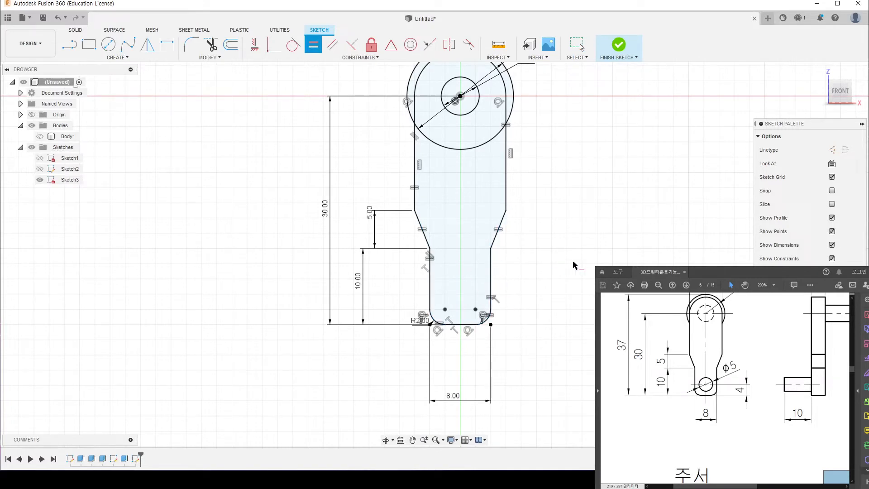
scroll(573, 264, down, 3)
key(Escape)
middle_drag(569, 252, 524, 265)
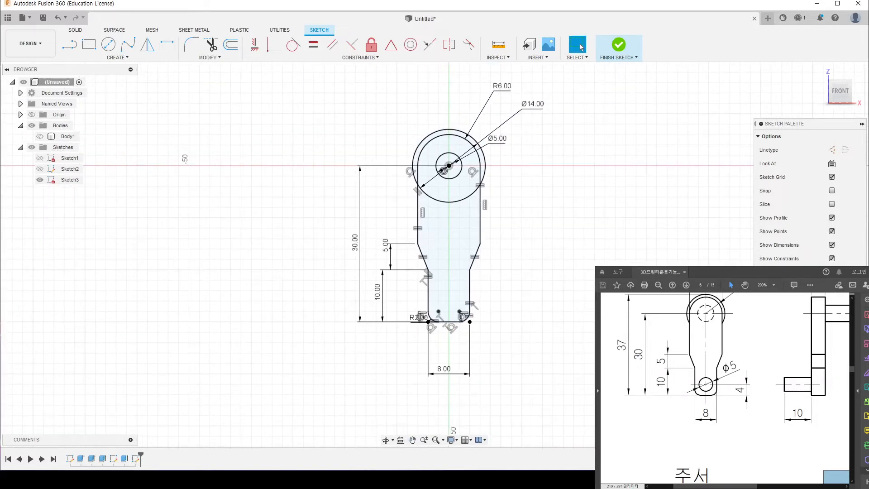
Draw a circle freehand on the vertical centre axis inside the arm's narrow lower end.
key(c)
scroll(443, 300, up, 2)
click(450, 296)
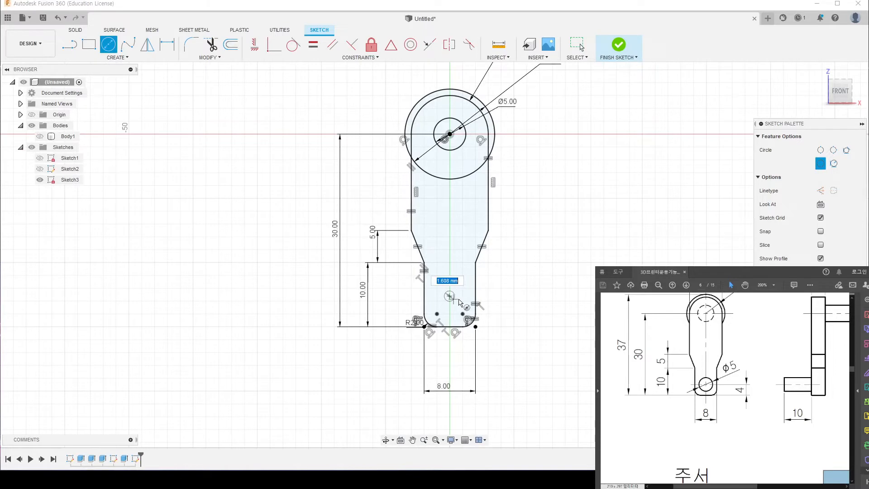
middle_drag(454, 265, 447, 299)
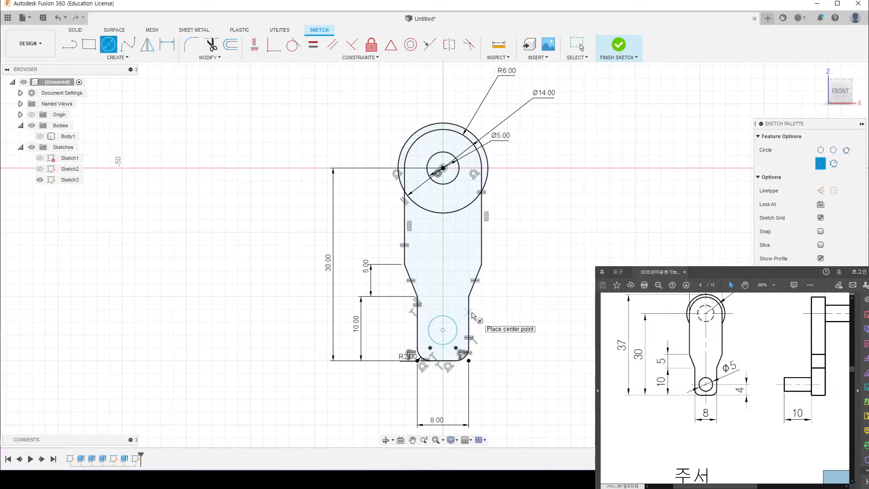
Dimension the diameter of the lower circle in the arm as 5 mm.
key(d)
click(457, 324)
click(539, 311)
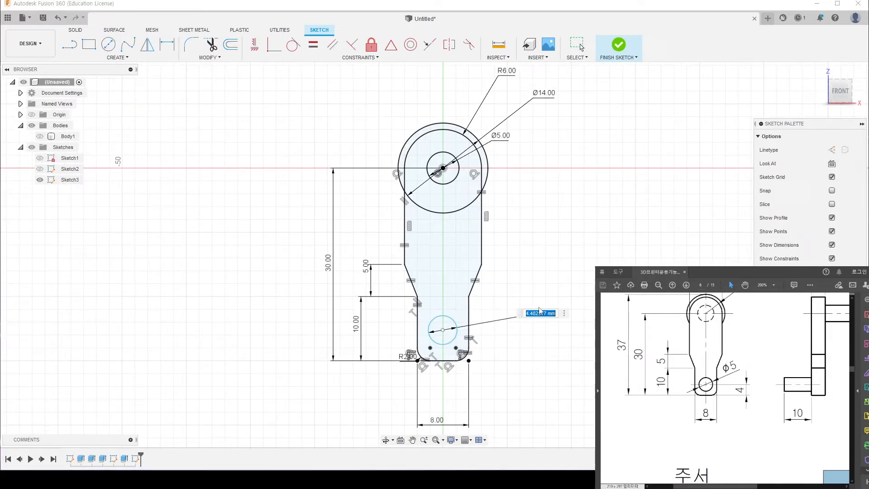
text(5)
key(Return)
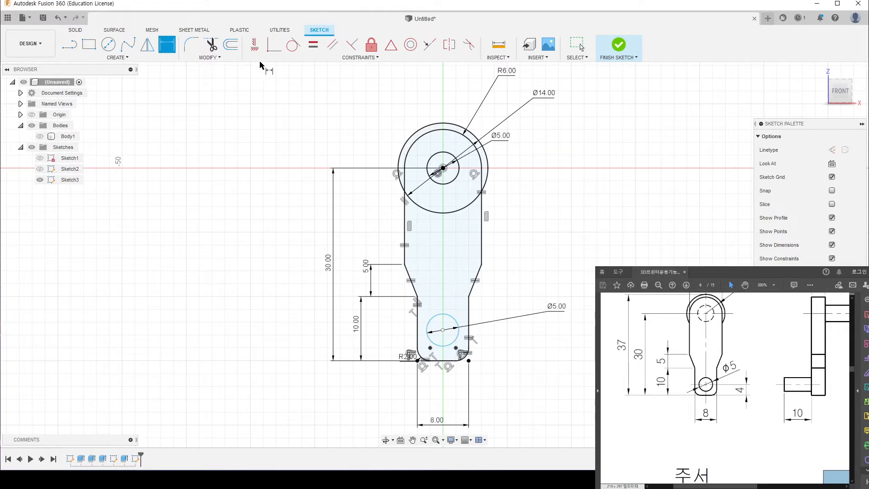
Apply a Horizontal/Vertical constraint to align the lower circle's centre with the origin point.
click(254, 45)
click(443, 168)
click(578, 44)
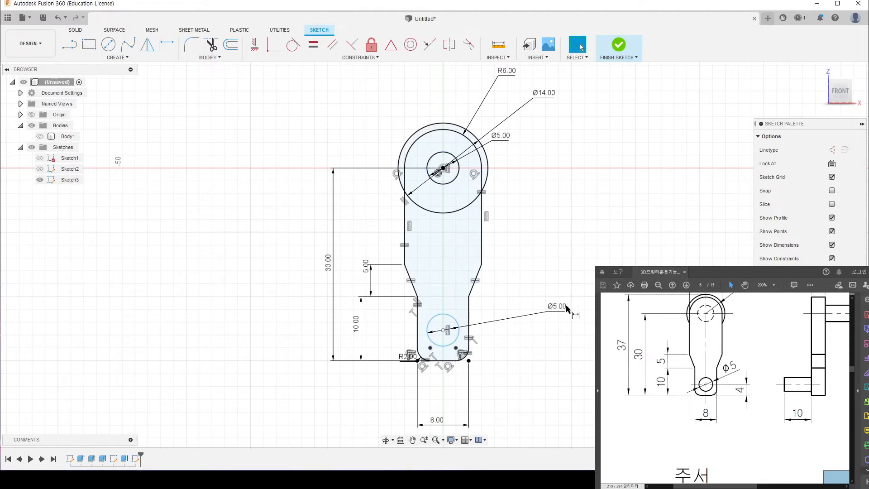
Dimension the distance from the lower circle's centre to the arm's bottom edge as 4 mm.
key(d)
click(444, 330)
click(446, 361)
click(529, 357)
text(4)
key(Return)
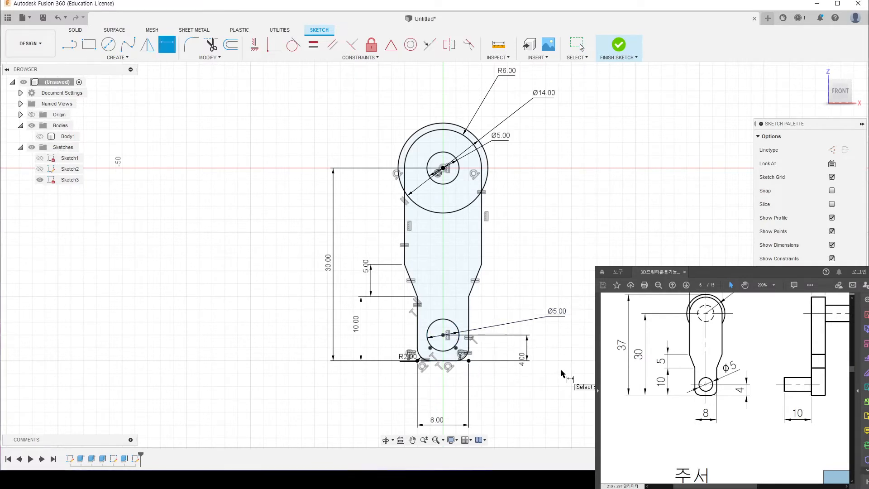
key(Escape)
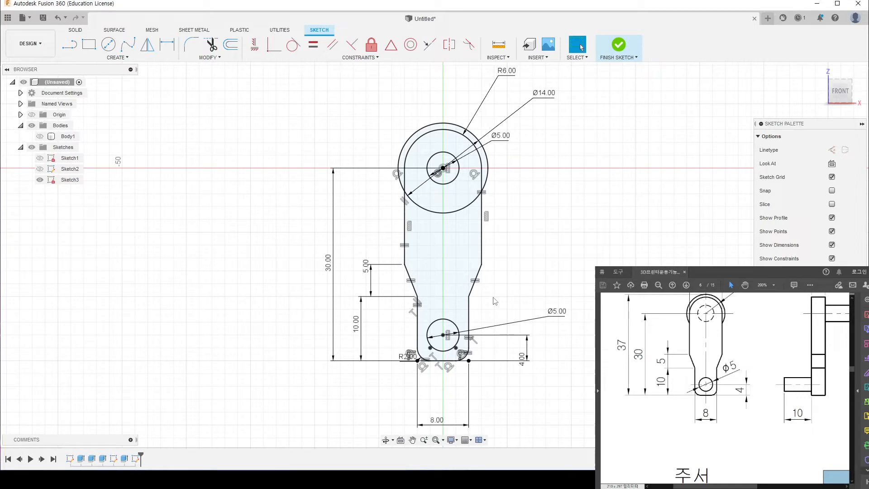
Check the side view of part 2 in the reference drawing and finish the sketch.
scroll(496, 301, down, 4)
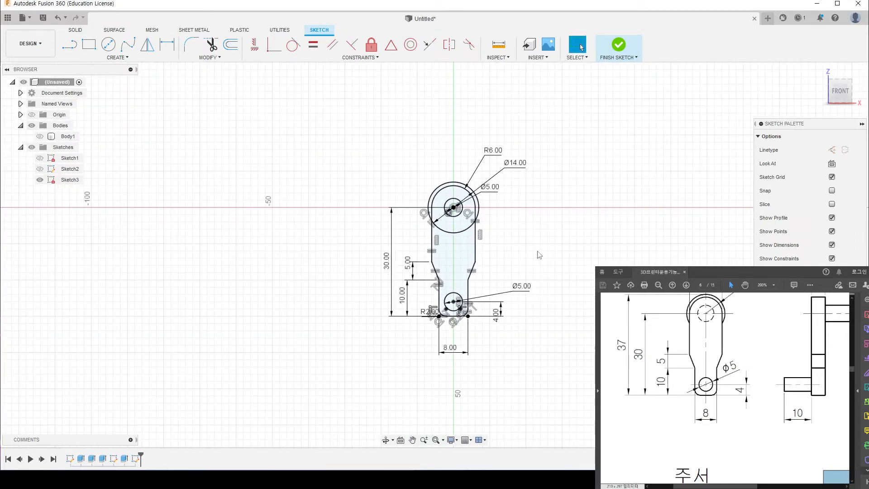
ctrl+scroll(810, 370, down, 2)
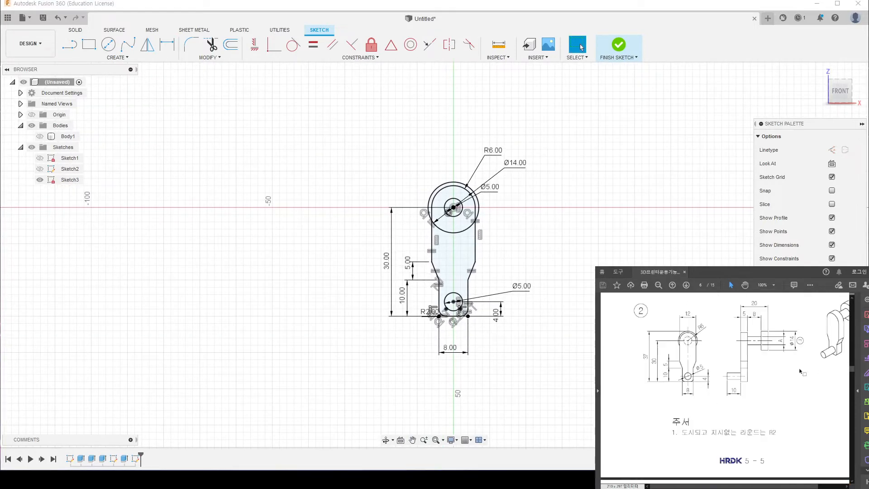
drag(686, 309, 724, 306)
click(809, 408)
ctrl+scroll(784, 353, up, 3)
scroll(783, 353, up, 1)
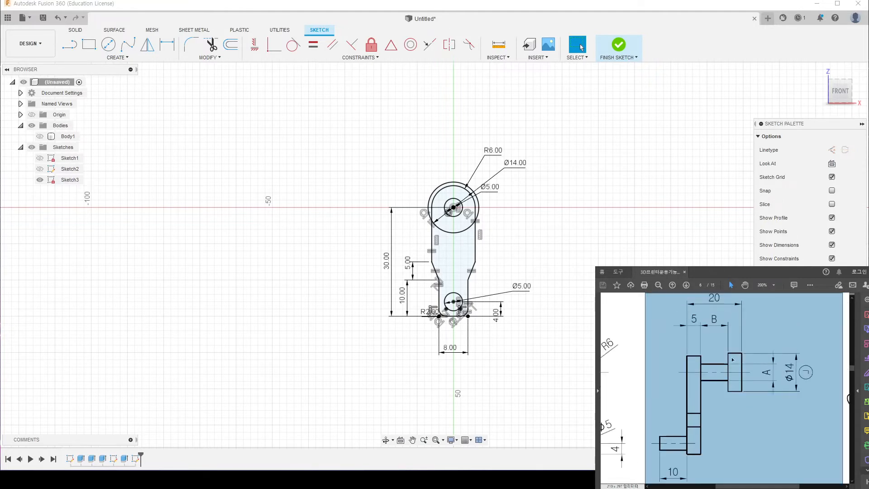
ctrl+scroll(733, 362, down, 1)
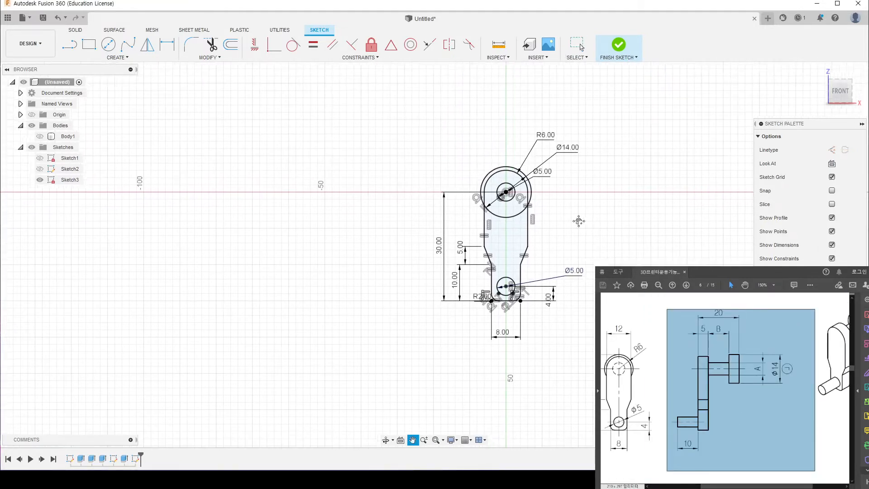
click(618, 55)
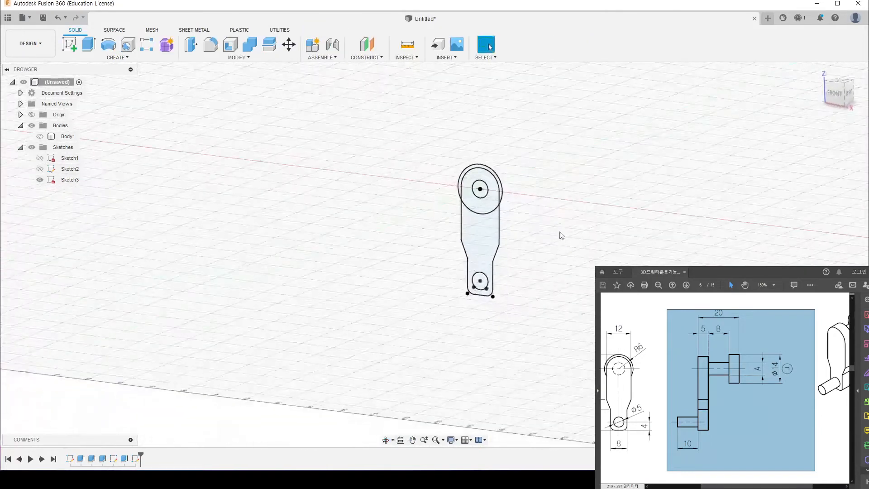
Start an extrusion and examine part 1's views alongside part 2's gap B in the reference drawing.
click(92, 45)
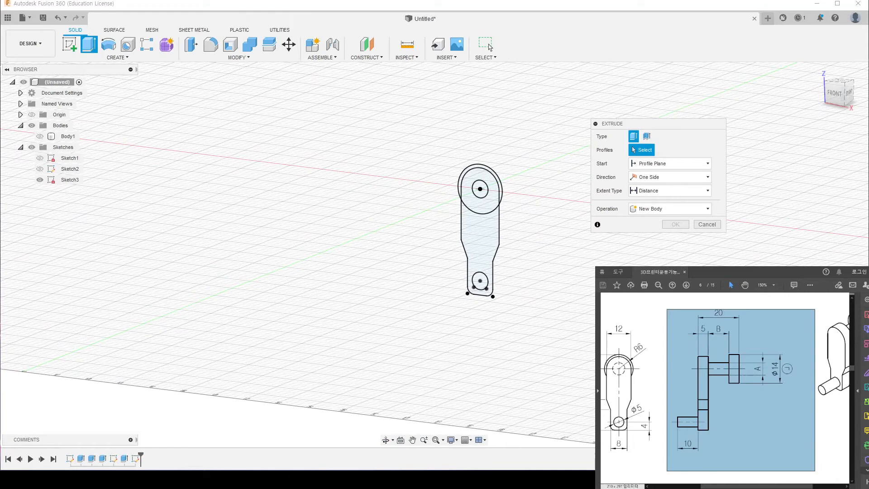
click(653, 383)
ctrl+scroll(843, 363, down, 2)
scroll(802, 364, up, 6)
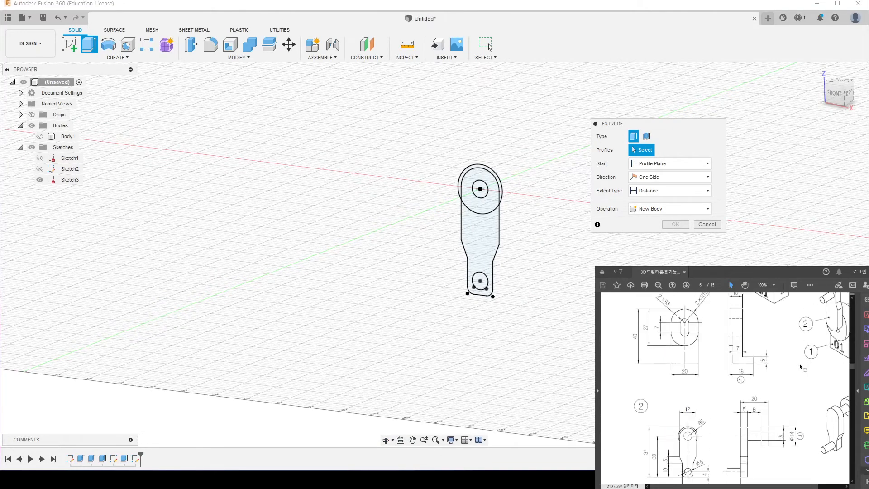
ctrl+scroll(766, 337, up, 3)
ctrl+scroll(765, 347, up, 3)
ctrl+scroll(769, 346, down, 2)
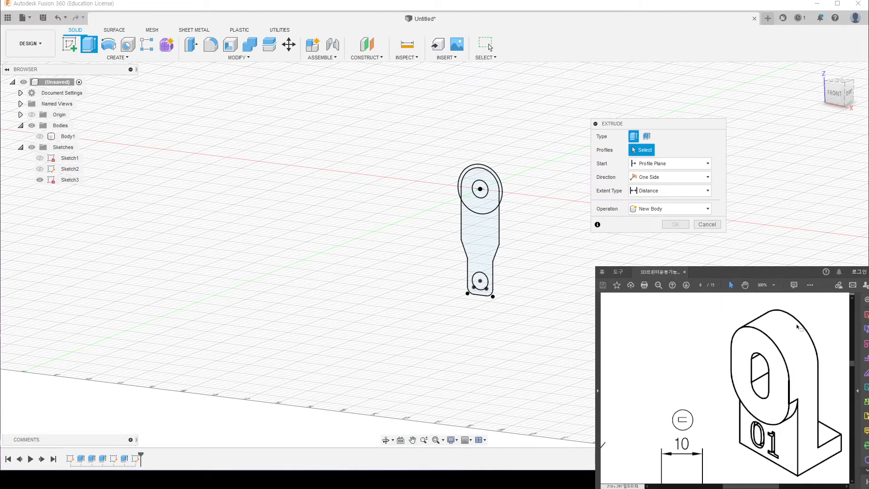
drag(750, 331, 809, 374)
ctrl+scroll(795, 368, down, 3)
scroll(774, 388, down, 4)
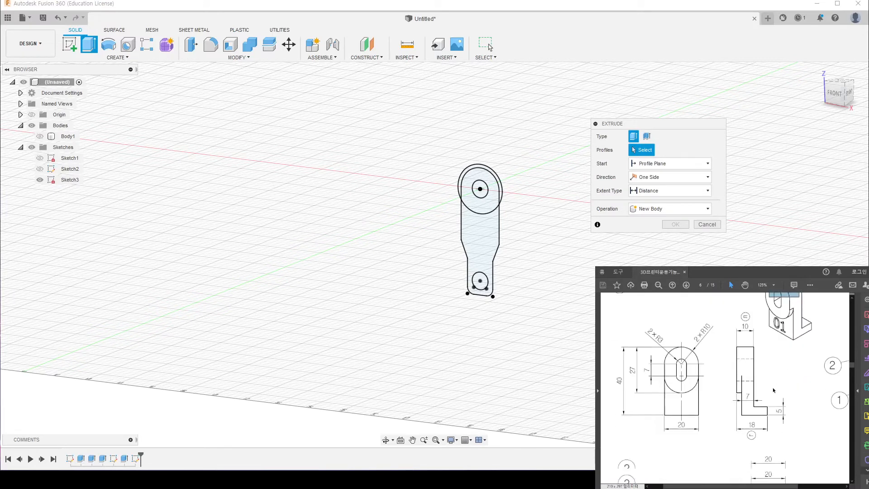
ctrl+scroll(771, 392, up, 4)
drag(716, 367, 742, 469)
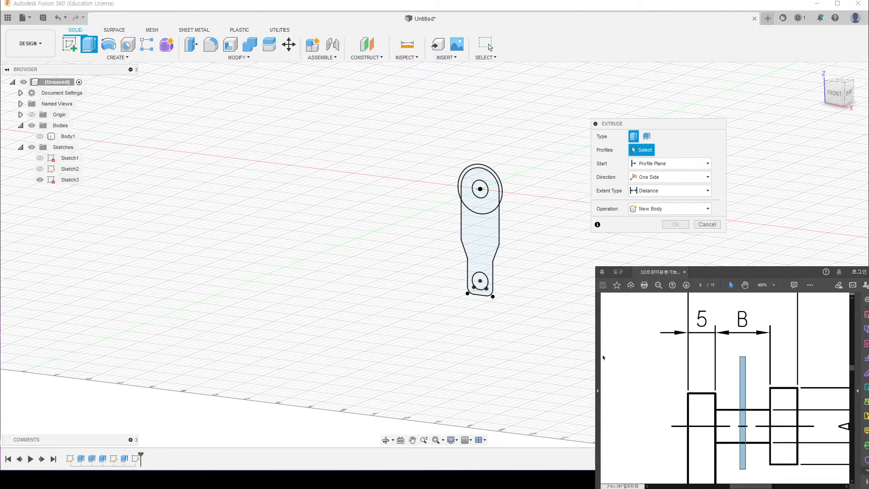
ctrl+scroll(755, 383, down, 4)
Extrude the 5 mm circle at the origin symmetrically as a new body, measured by whole length.
middle_drag(441, 196, 400, 203)
scroll(400, 202, down, 3)
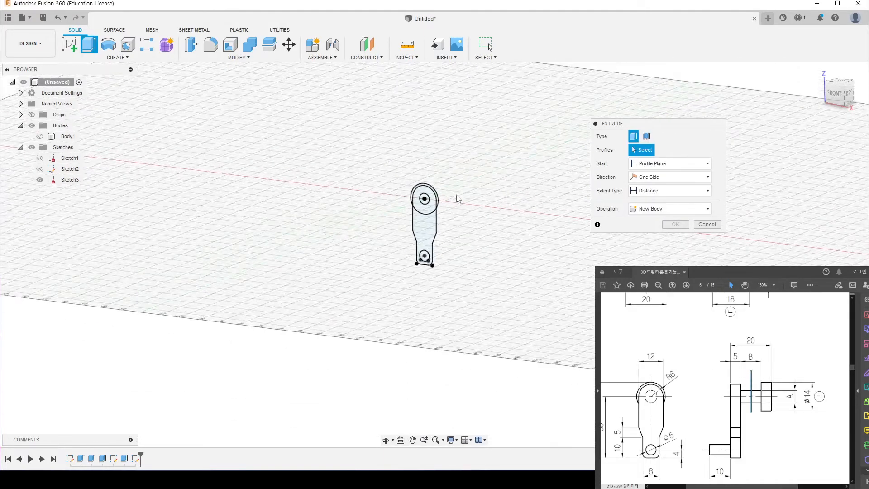
scroll(454, 193, up, 5)
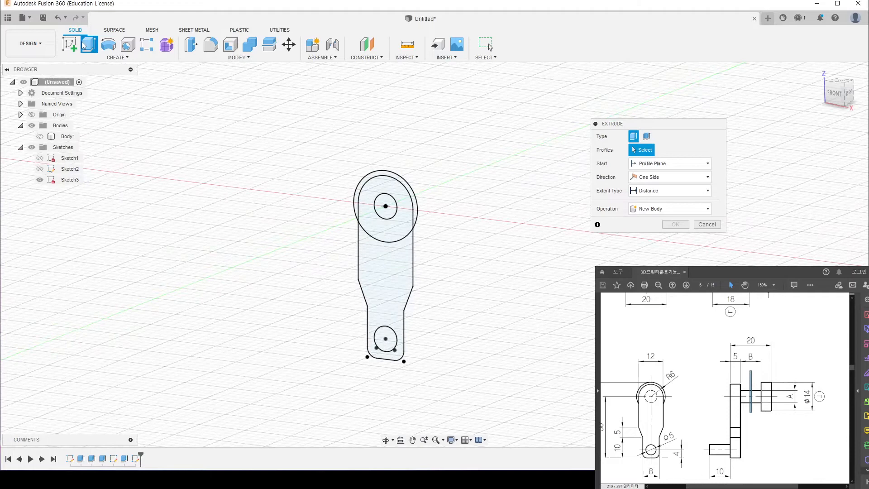
click(391, 212)
shift+middle_drag(499, 191, 610, 178)
scroll(724, 385, up, 4)
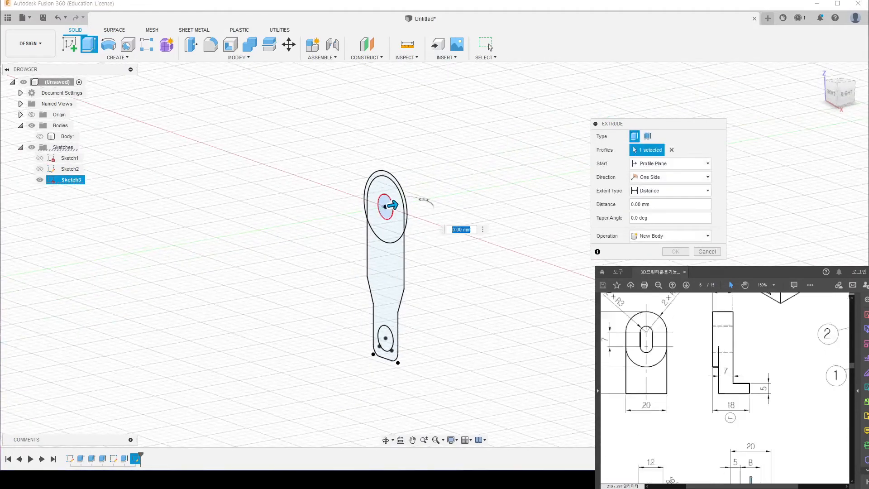
scroll(741, 330, down, 5)
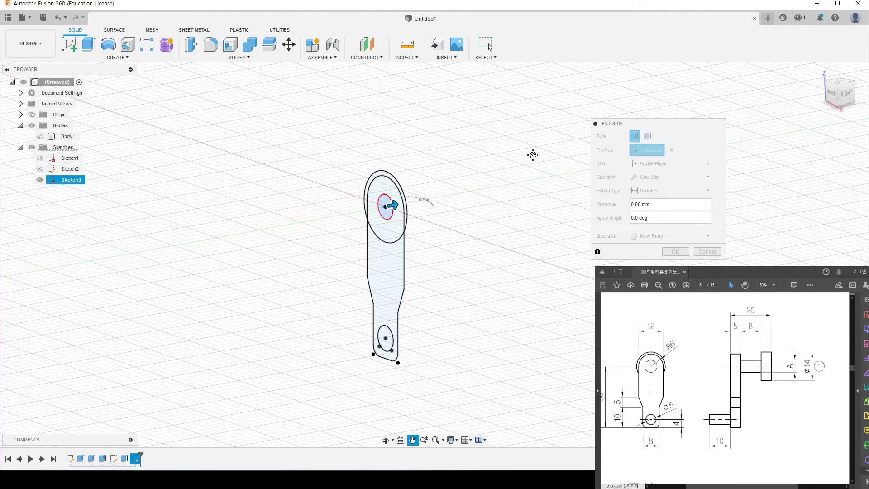
shift+middle_drag(531, 153, 620, 158)
click(670, 177)
click(656, 207)
click(655, 206)
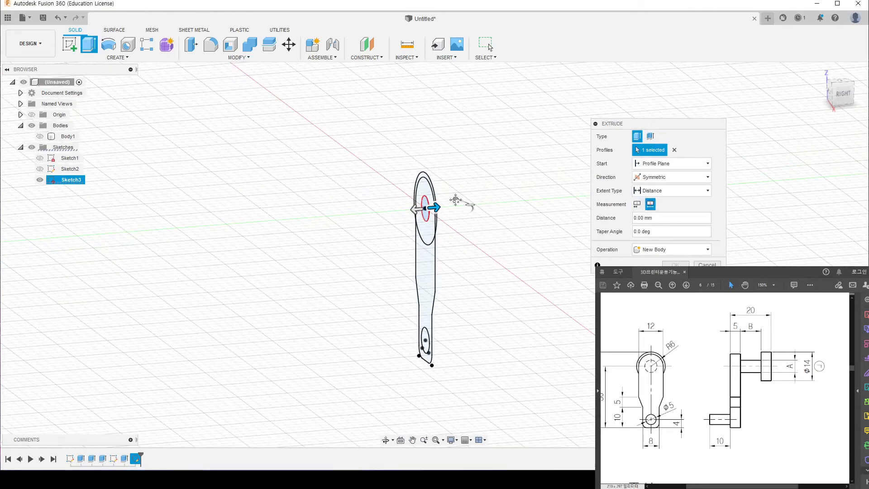
key(Return)
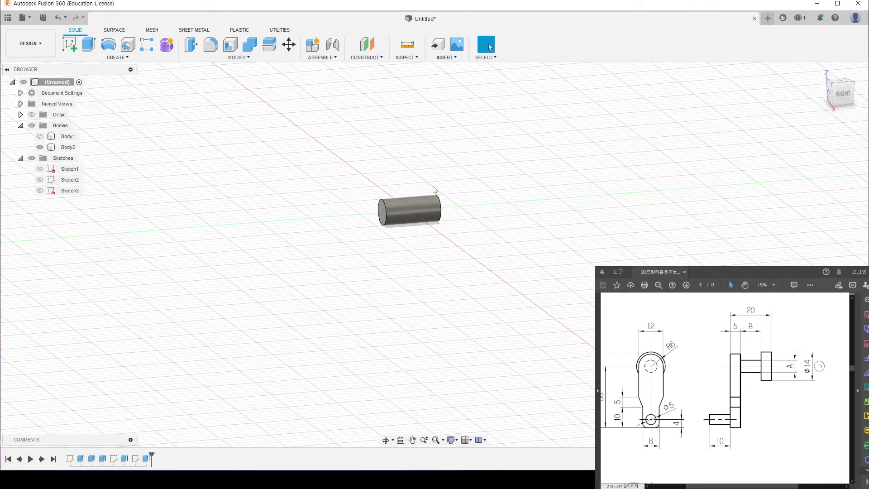
Show Sketch3 and set up an extrusion of the profiles within the 14 mm circle, starting from the shaft's end face.
click(40, 191)
mouse_move(204, 186)
shift+middle_down()
mouse_move(263, 193)
mouse_move(269, 173)
shift+middle_up()
click(89, 44)
scroll(386, 167, up, 3)
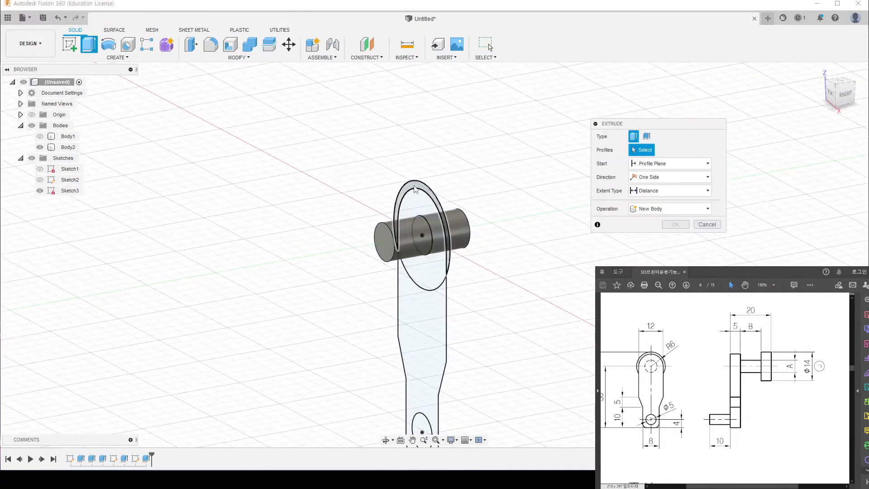
click(435, 267)
mouse_move(523, 268)
shift+middle_down()
mouse_move(518, 256)
mouse_move(530, 254)
shift+middle_up()
click(422, 231)
click(670, 163)
click(647, 190)
shift+middle_drag(541, 188, 557, 213)
click(422, 235)
shift+middle_drag(502, 213, 544, 192)
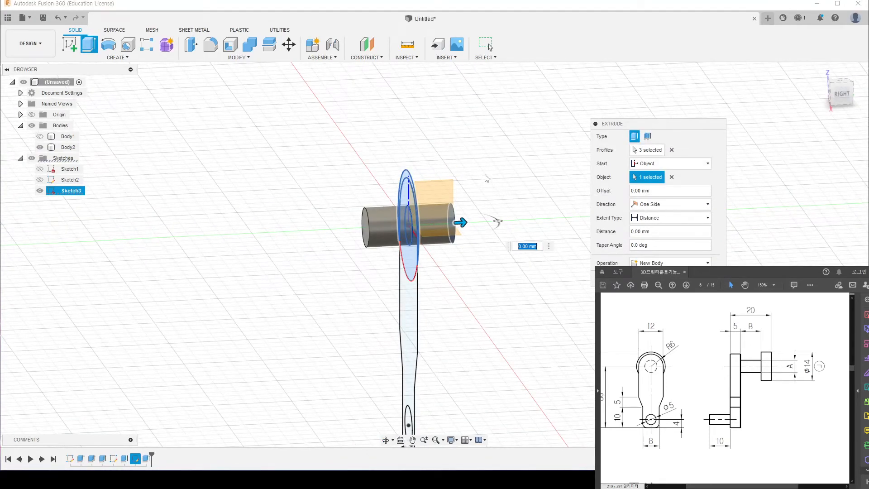
middle_drag(516, 178, 533, 184)
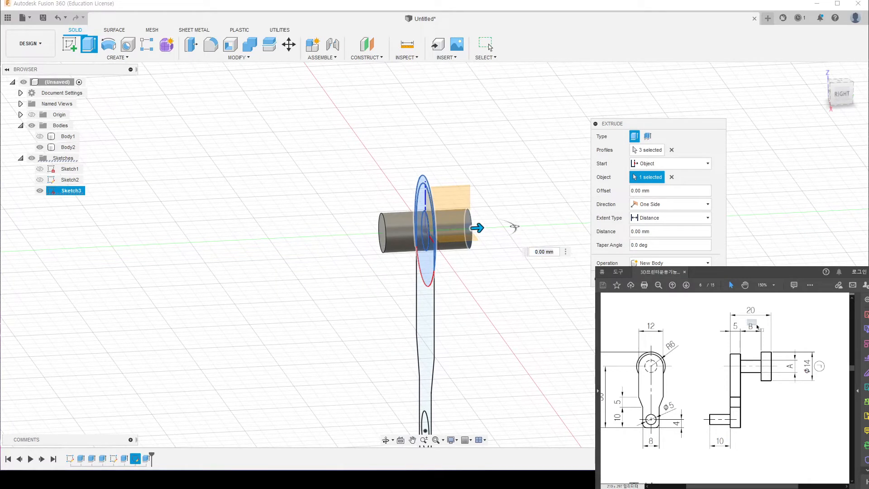
Check the 5 and B widths in the reference drawing's side view and complete the 14 mm disc extrusion on the shaft's end.
drag(724, 321, 743, 334)
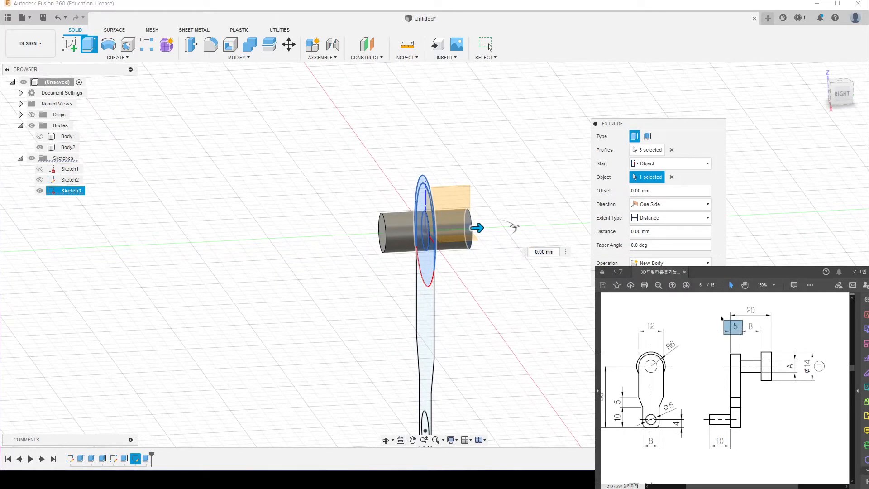
drag(730, 322, 760, 337)
click(761, 337)
middle_drag(470, 179, 435, 192)
shift+middle_drag(503, 169, 495, 189)
scroll(495, 189, down, 2)
key(Return)
Start an extrusion and select the four profiles that make up the whole arm, leaving out the 14 mm circle's outer crescent.
middle_drag(302, 136, 403, 158)
key(e)
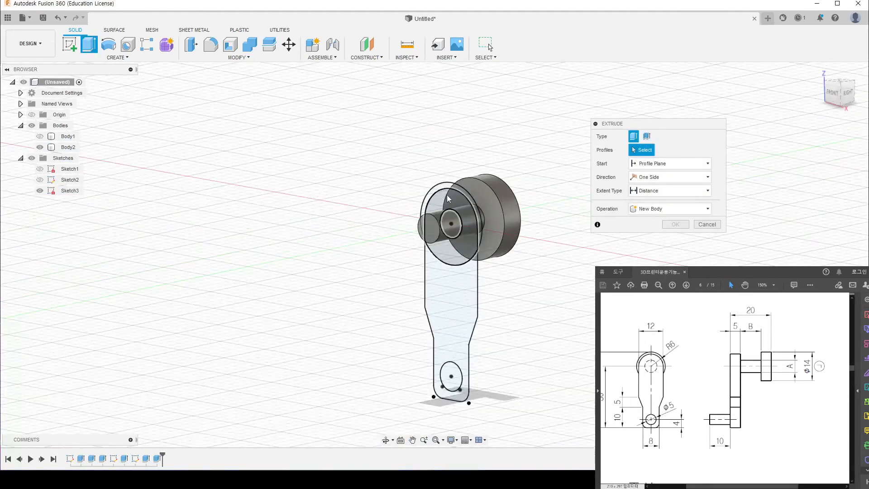
click(446, 196)
click(447, 185)
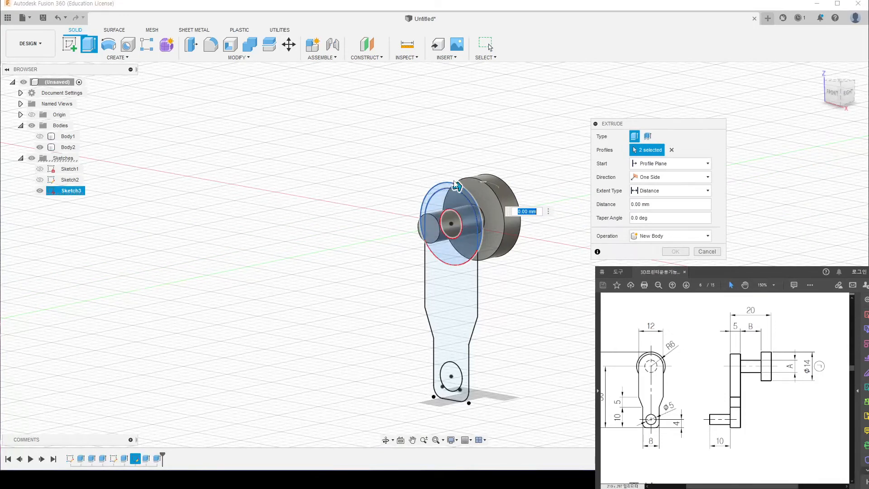
click(443, 189)
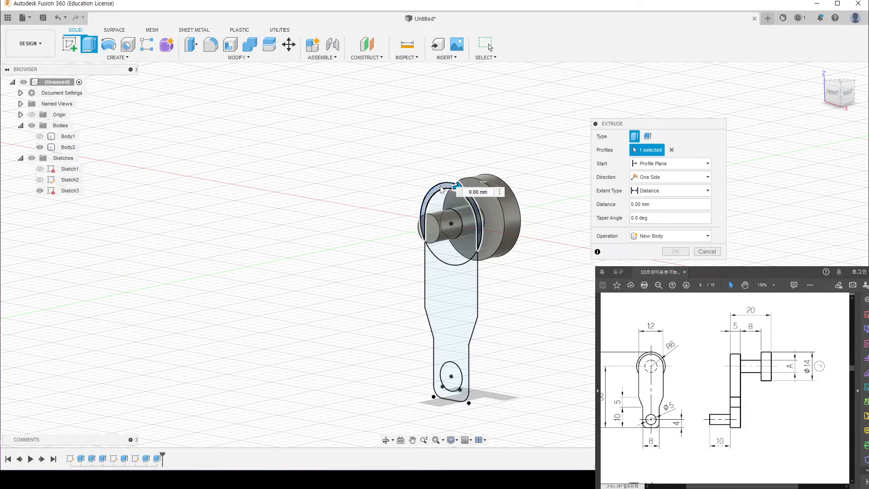
click(441, 186)
click(444, 199)
click(451, 226)
click(454, 290)
click(456, 377)
Extrude the arm profiles one-sided by -5 mm from the shaft's free end face, joined to the body.
shift+middle_drag(579, 300, 542, 293)
click(670, 177)
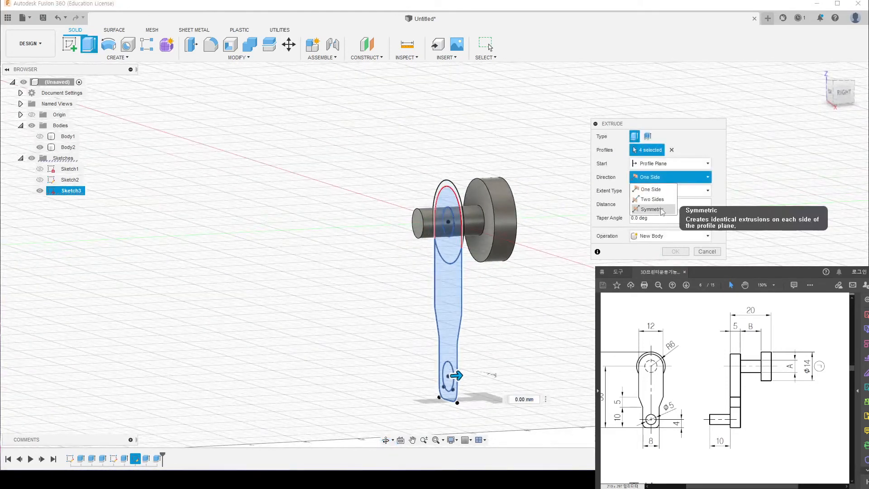
click(661, 209)
click(655, 178)
click(651, 190)
click(652, 165)
click(642, 196)
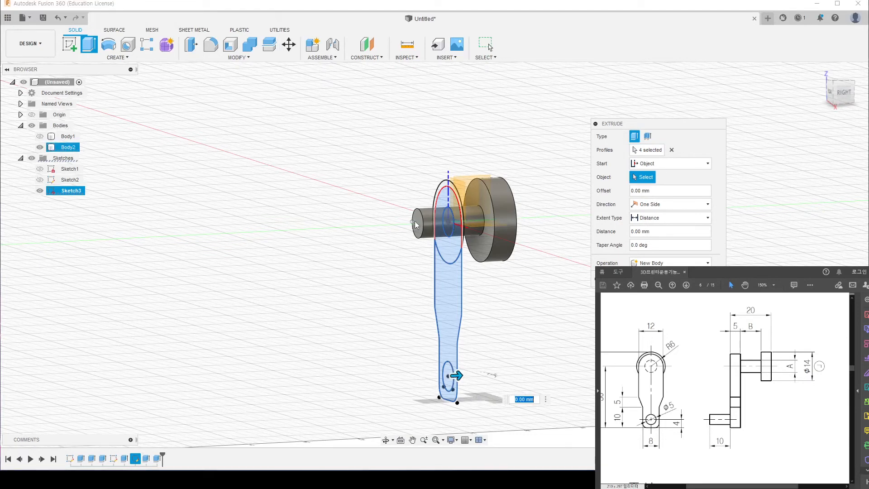
click(415, 221)
mouse_move(584, 313)
shift+middle_down()
mouse_move(555, 315)
mouse_move(586, 312)
shift+middle_up()
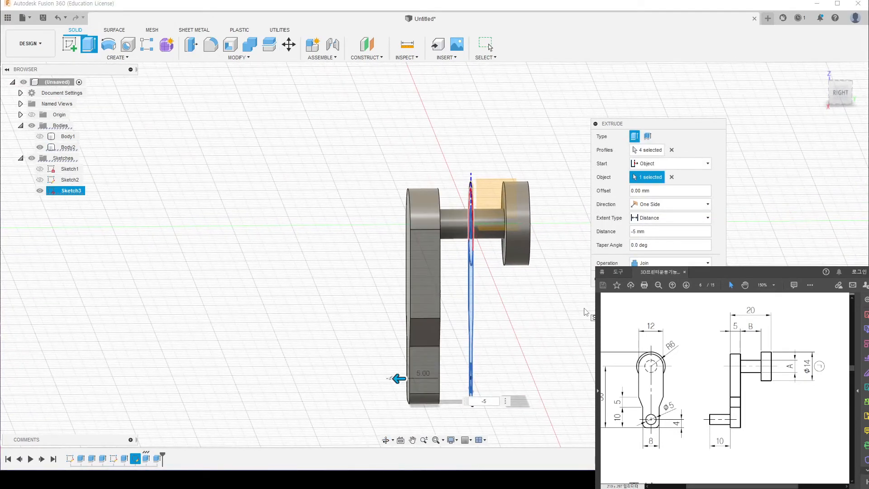
key(Return)
Set up an extrusion of the 5 mm pin circle, starting from the crank arm's outer flat face.
shift+middle_drag(200, 313, 157, 204)
click(93, 49)
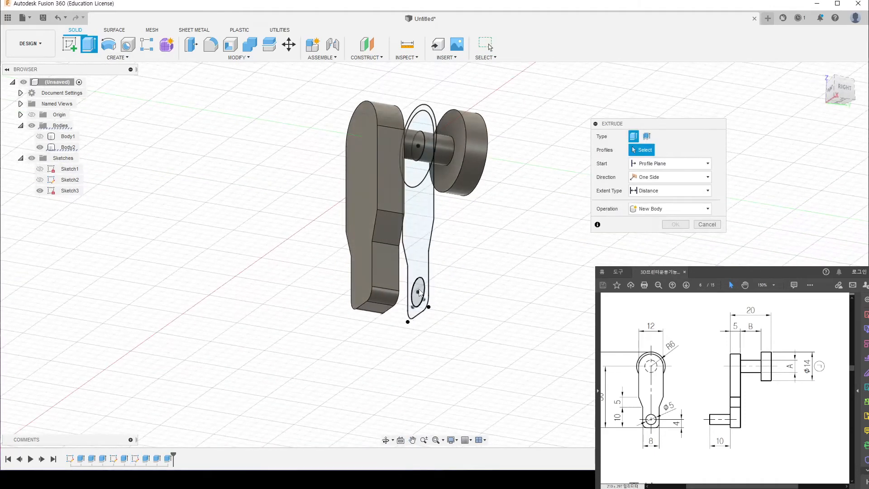
click(418, 294)
click(662, 180)
click(652, 189)
click(670, 164)
click(647, 202)
click(355, 232)
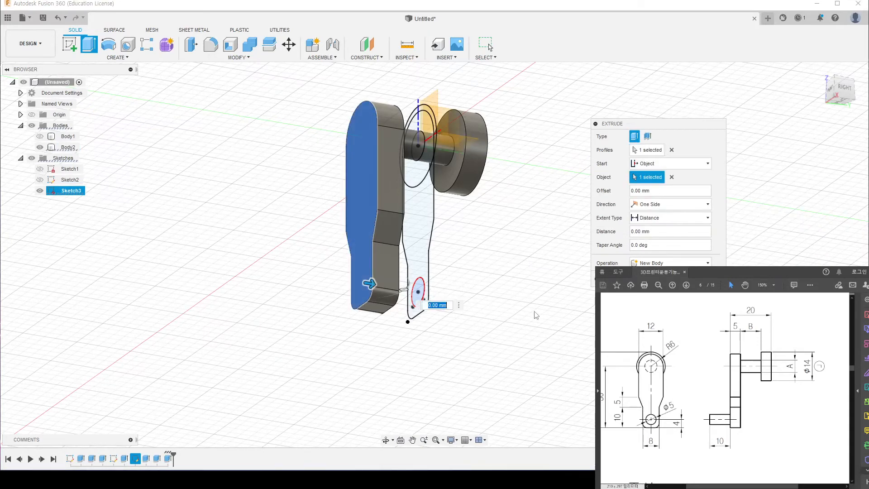
Extrude the pin circle one-sided by -10 mm outward from the arm's face, joined to the body.
middle_drag(533, 325, 573, 350)
text(10)
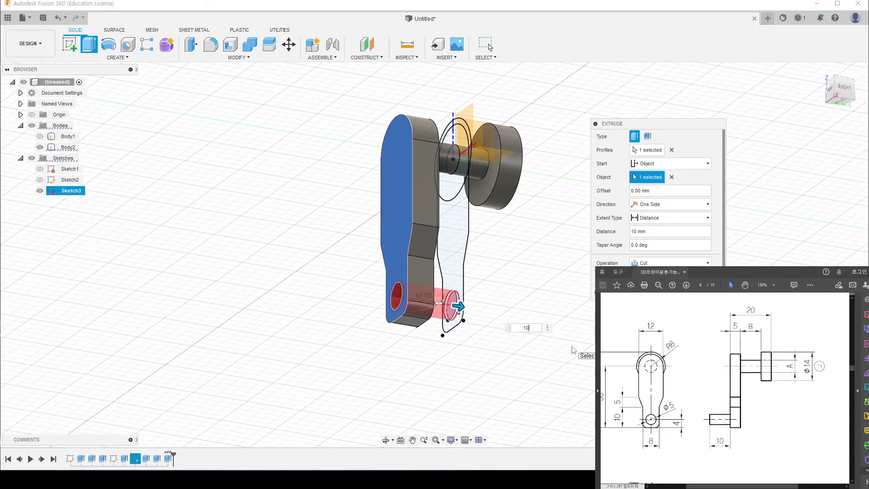
text(-)
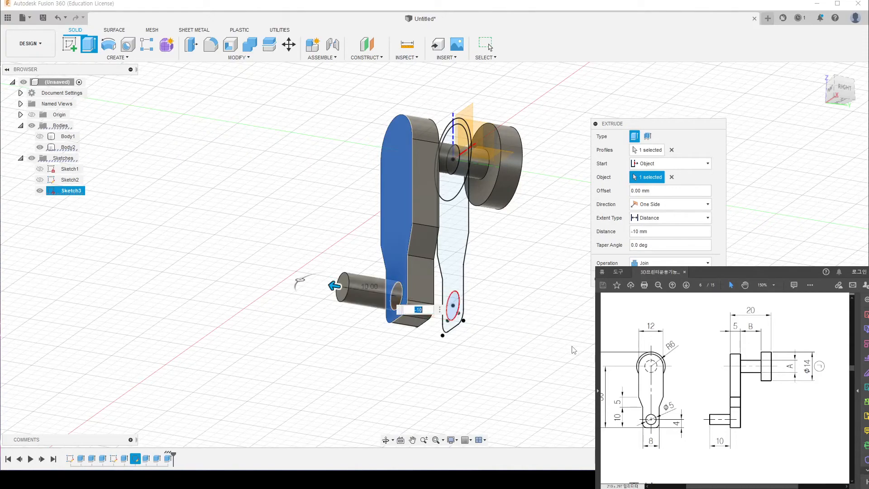
shift+middle_drag(573, 349, 545, 362)
key(Return)
scroll(545, 344, down, 3)
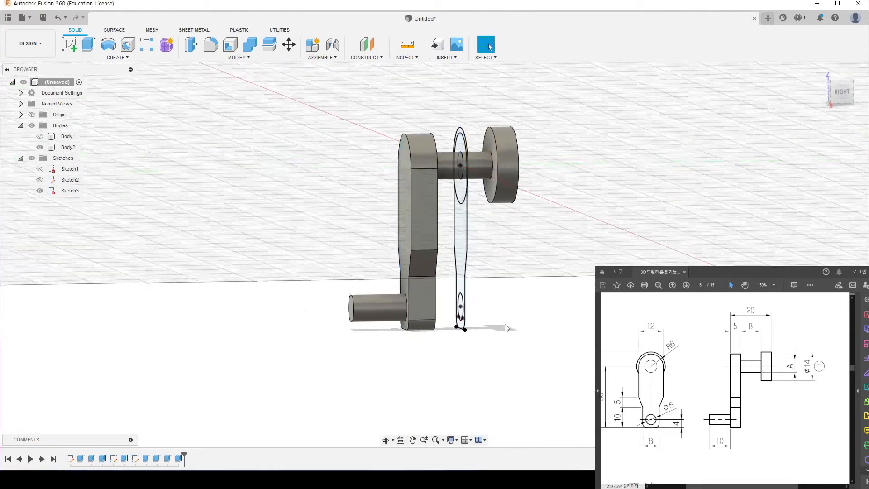
shift+middle_drag(545, 281, 544, 301)
Hide Sketch3 and show Body1 together with the finished crank arm.
click(39, 191)
mouse_move(274, 257)
shift+middle_down()
mouse_move(219, 267)
mouse_move(318, 286)
mouse_move(253, 290)
mouse_move(393, 284)
mouse_move(385, 290)
shift+middle_up()
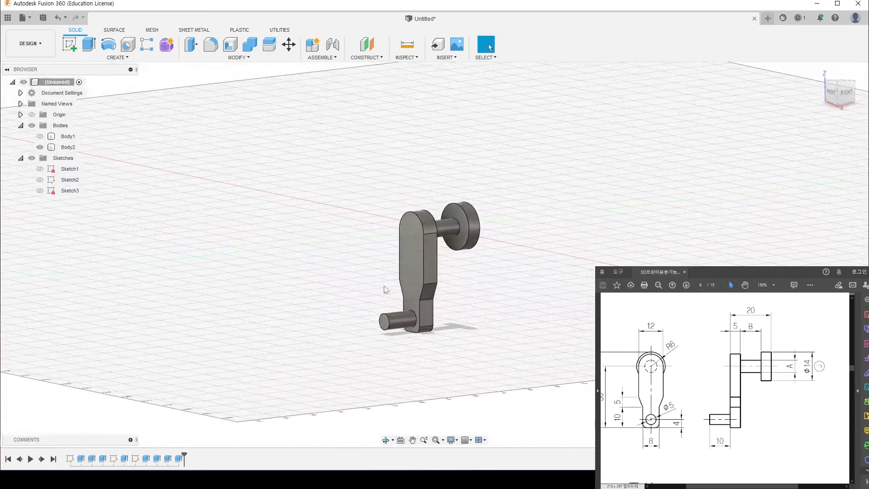
drag(354, 156, 536, 369)
click(535, 368)
middle_drag(496, 303, 467, 291)
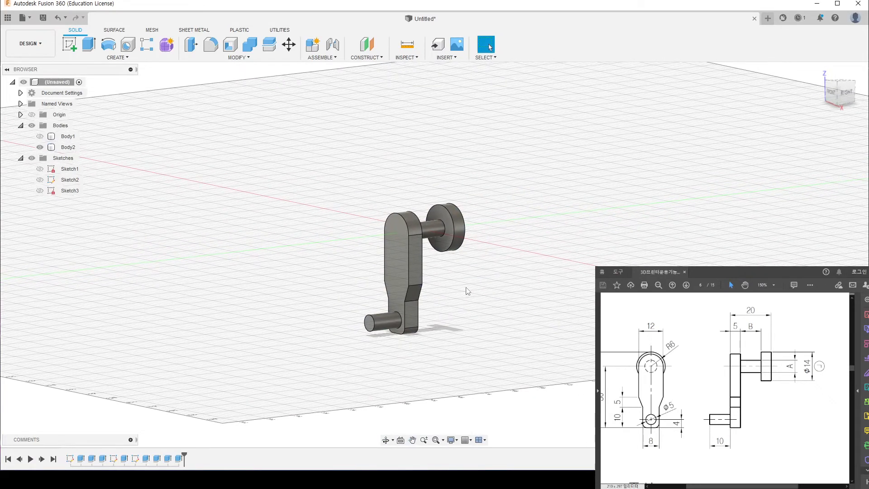
click(40, 135)
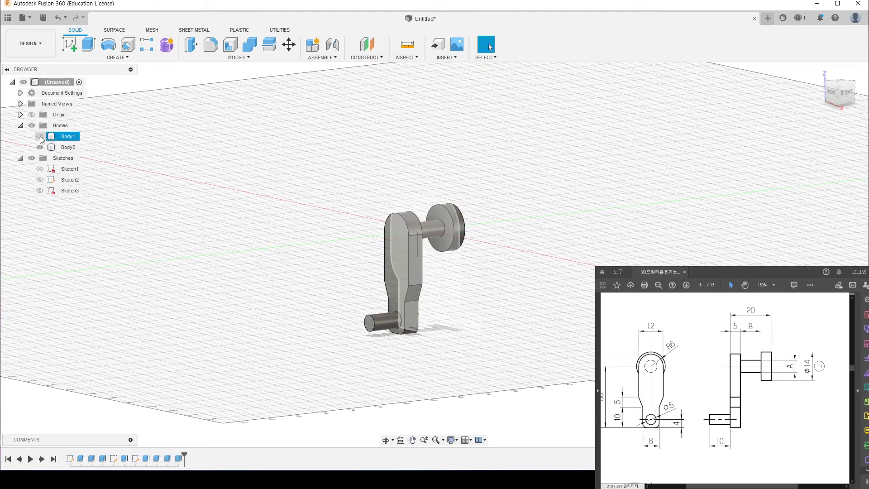
click(40, 136)
shift+middle_drag(498, 271, 520, 296)
shift+middle_drag(487, 276, 384, 285)
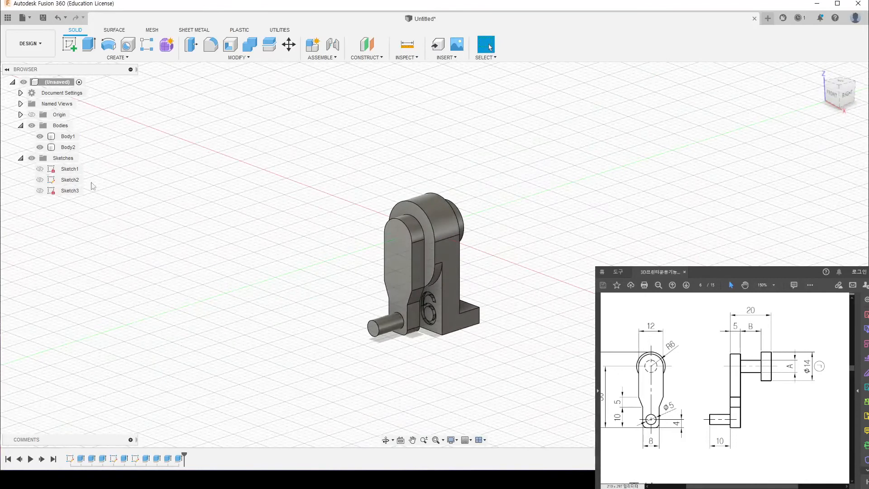
Collapse the sketches list and create components from all the bodies.
click(20, 158)
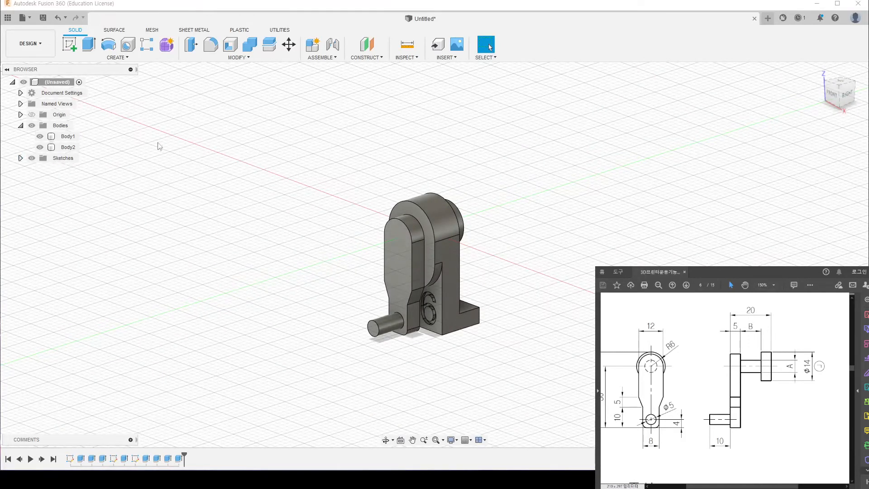
right_click(52, 127)
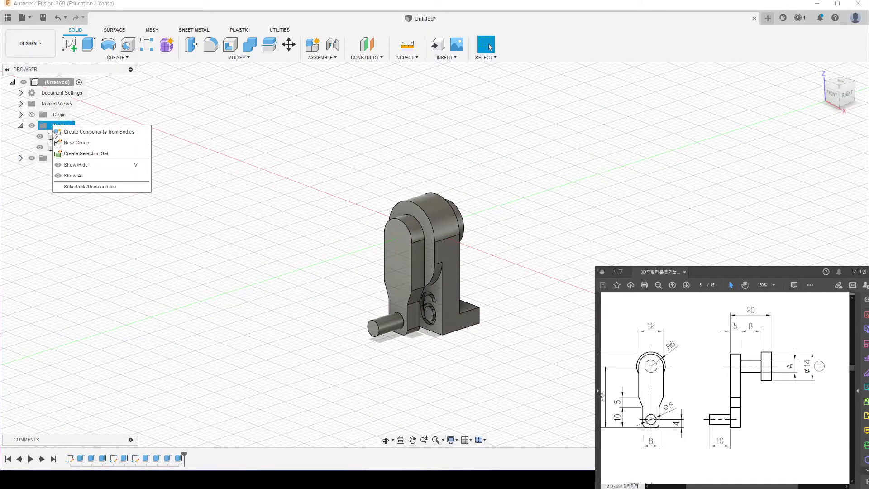
click(277, 138)
right_click(58, 127)
click(91, 132)
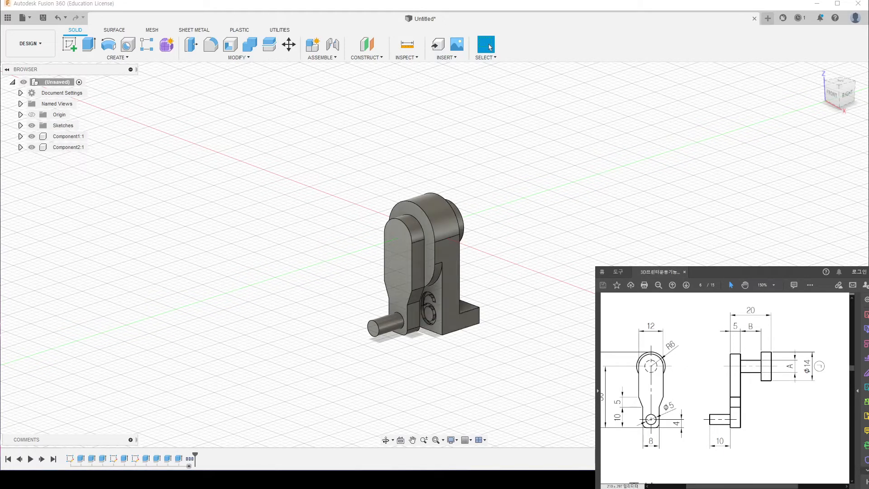
Try moving the bracket and crank arm components freely apart, and undo the moves.
drag(450, 227, 271, 226)
drag(433, 271, 562, 205)
key(ctrl+z)
key(ctrl+z)
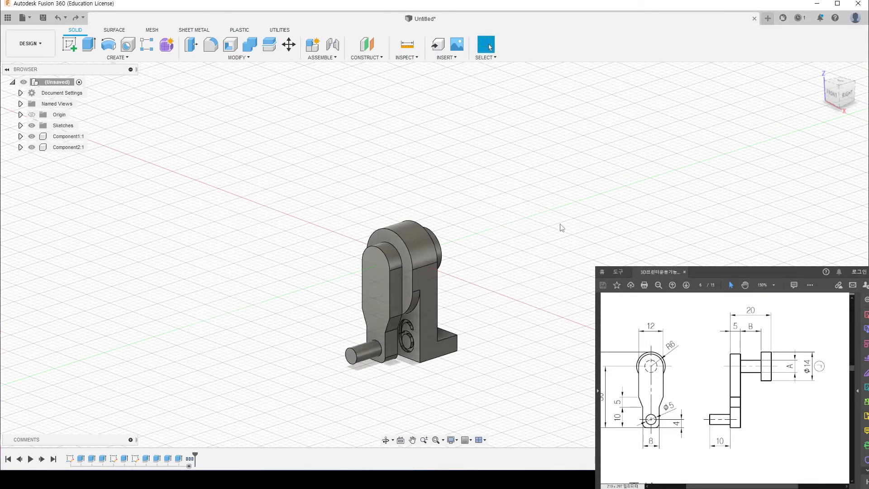
drag(382, 275, 247, 265)
key(ctrl+z)
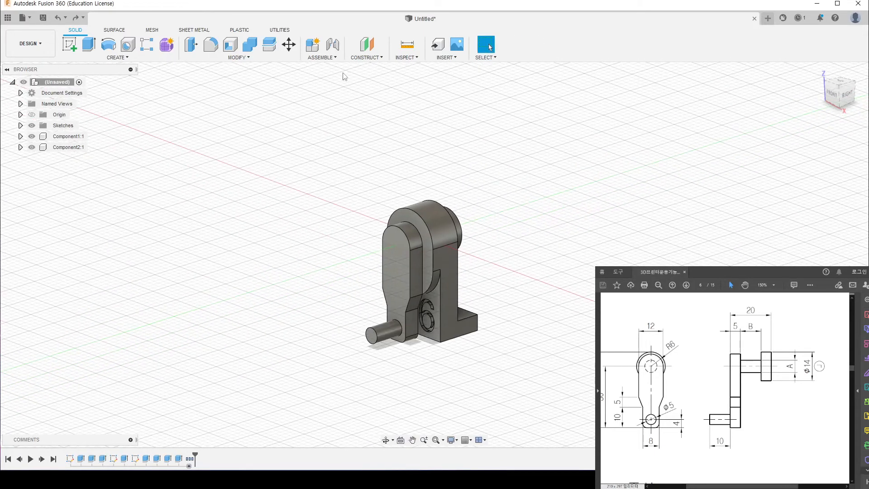
Set up an as-built joint of type Revolute between the crank arm and the bracket.
click(340, 59)
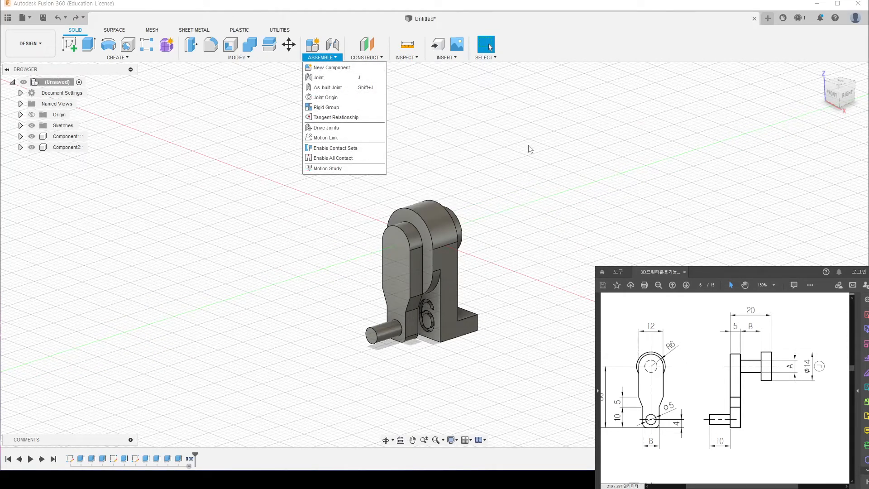
click(324, 90)
mouse_move(480, 181)
shift+middle_down()
mouse_move(493, 188)
mouse_move(456, 185)
mouse_move(466, 190)
shift+middle_up()
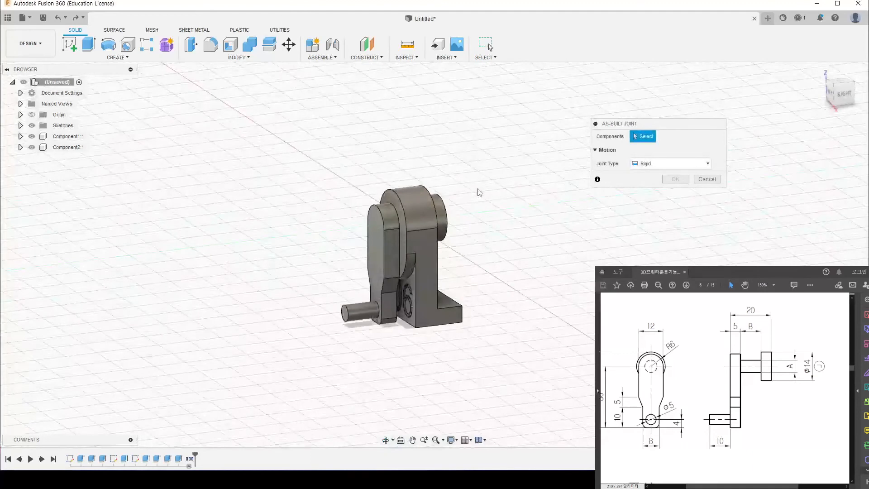
click(371, 281)
click(415, 297)
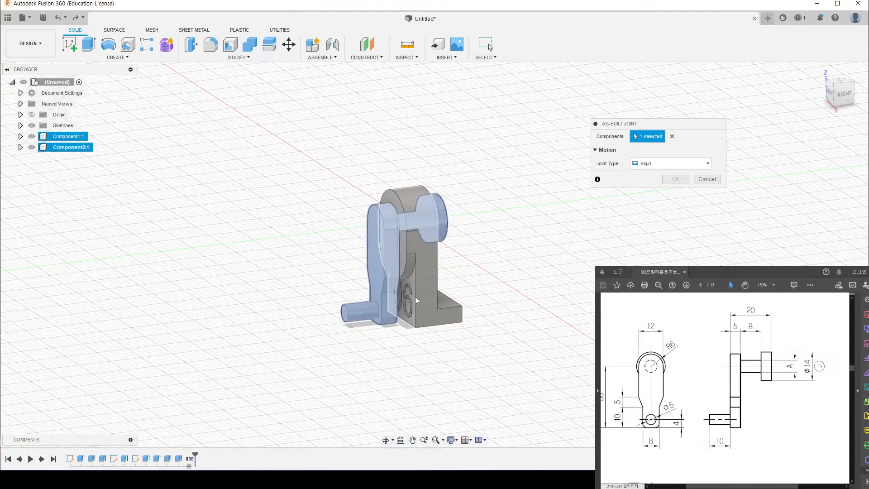
shift+middle_drag(414, 297, 430, 294)
click(652, 163)
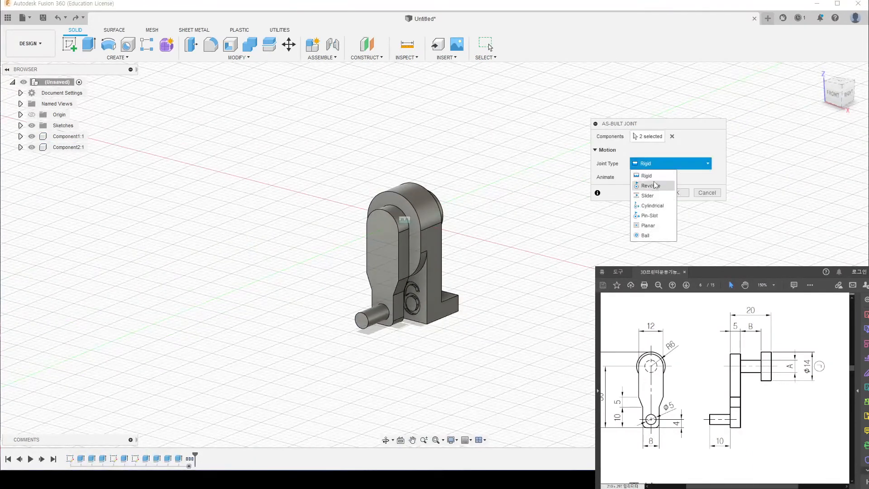
click(653, 184)
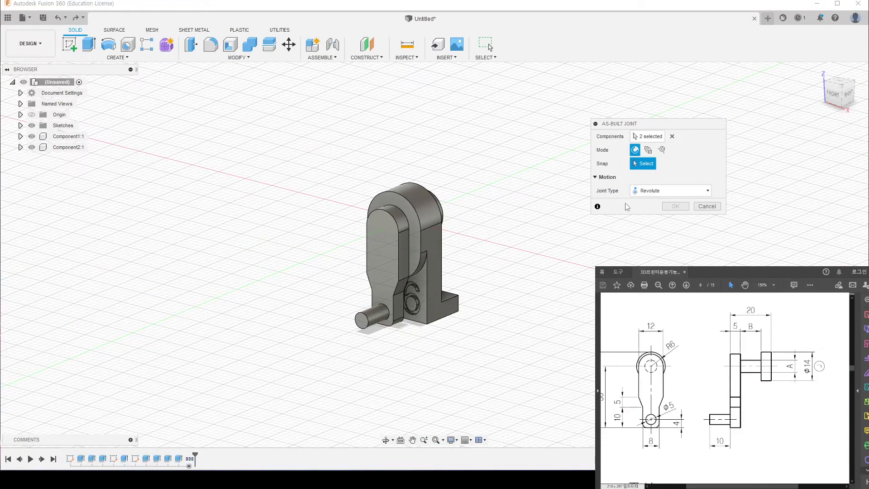
Snap the revolute joint to the centre of the 14 mm disc, preview its rotation about the Z axis and create the joint.
shift+middle_drag(568, 223, 606, 226)
click(430, 231)
click(634, 218)
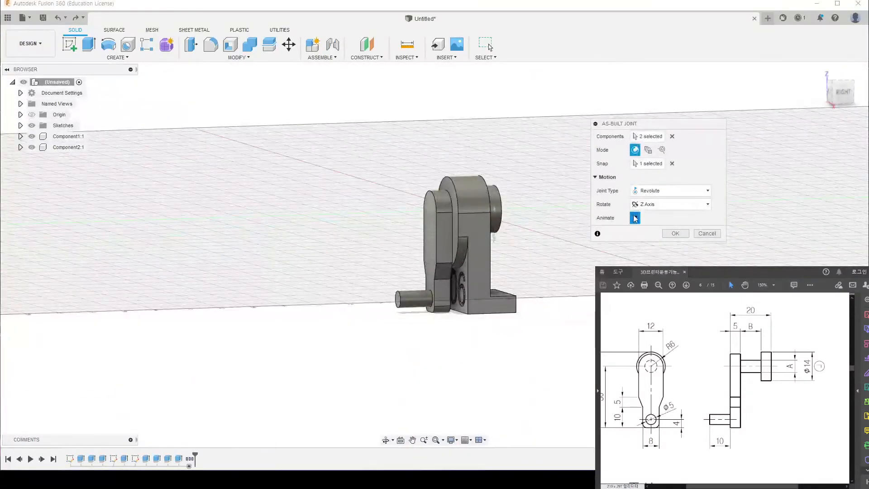
shift+middle_drag(599, 253, 521, 281)
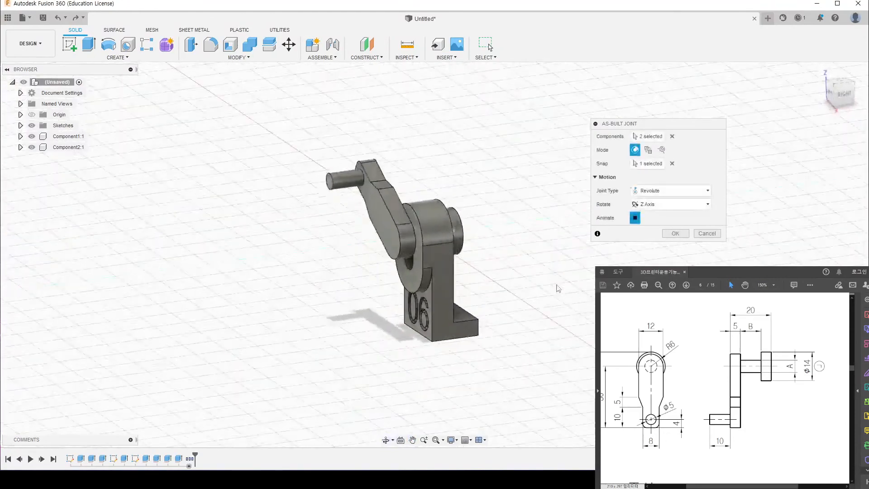
shift+middle_drag(462, 272, 529, 268)
click(676, 234)
Ground the bracket component, Component1.
middle_drag(447, 290, 383, 277)
drag(333, 158, 557, 368)
shift+middle_drag(572, 345, 484, 328)
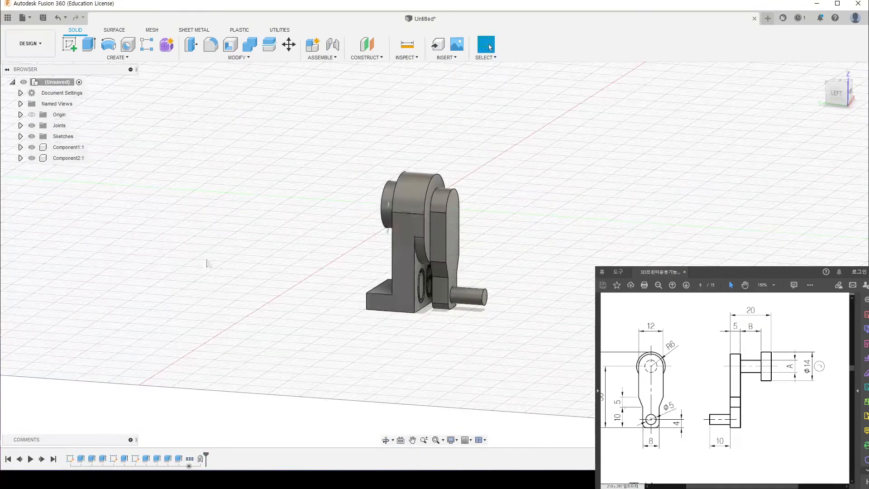
mouse_move(273, 230)
shift+middle_down()
mouse_move(333, 227)
mouse_move(297, 223)
shift+middle_up()
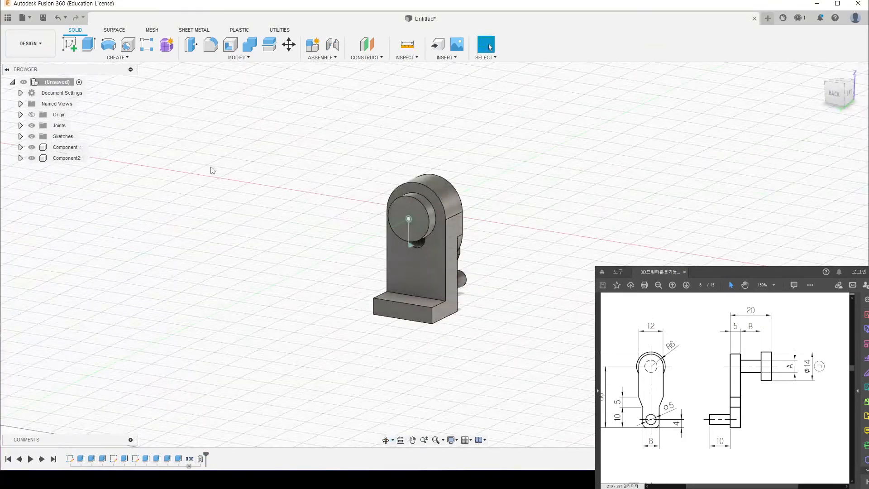
click(68, 147)
shift+middle_drag(253, 186, 321, 176)
right_click(74, 149)
click(94, 166)
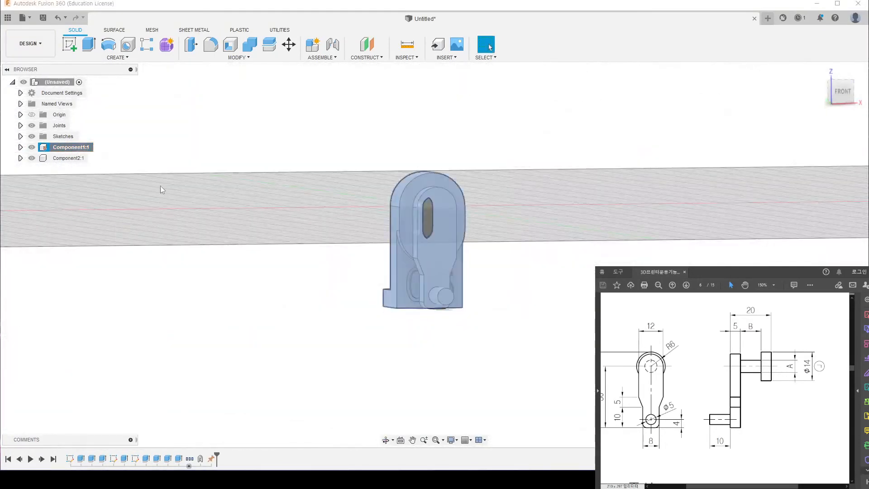
Rotate the crank arm by -180 degrees about the revolute joint so that it points straight up.
shift+middle_drag(253, 210, 359, 239)
click(359, 239)
drag(466, 293, 512, 262)
shift+middle_drag(513, 262, 544, 256)
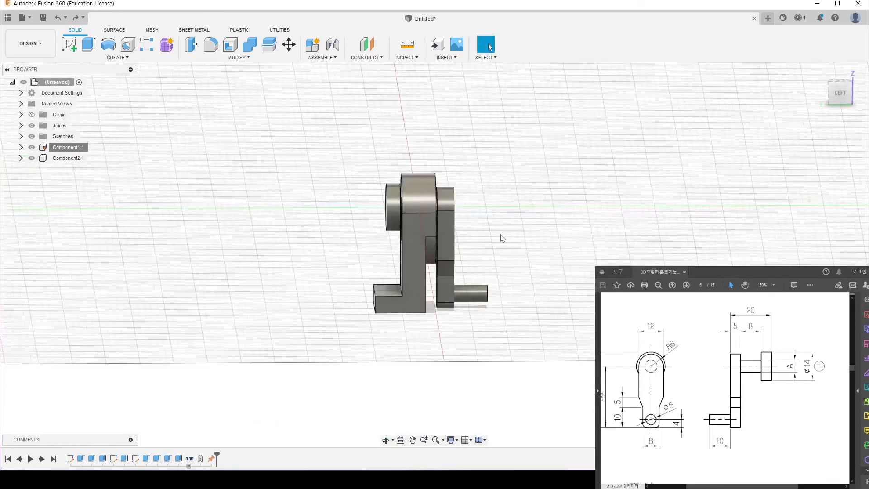
shift+middle_drag(464, 281, 409, 231)
double_click(414, 220)
shift+middle_drag(385, 280, 419, 286)
drag(439, 267, 440, 174)
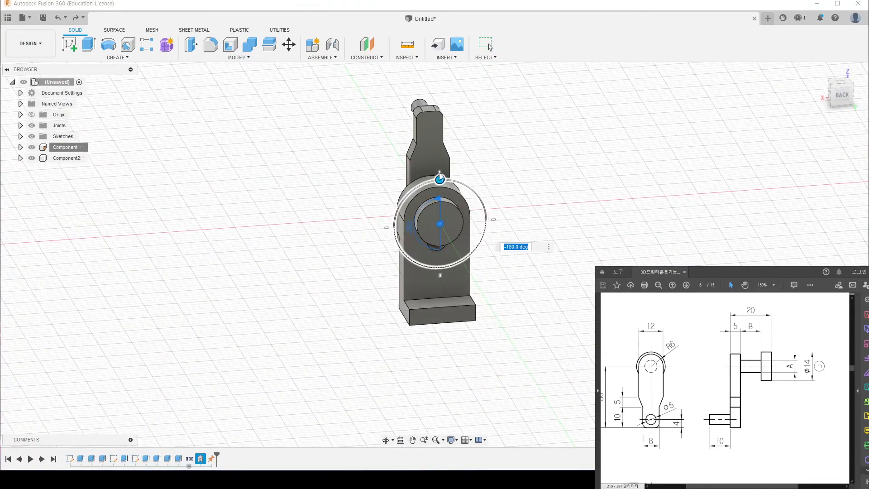
click(532, 198)
shift+middle_drag(495, 199, 506, 224)
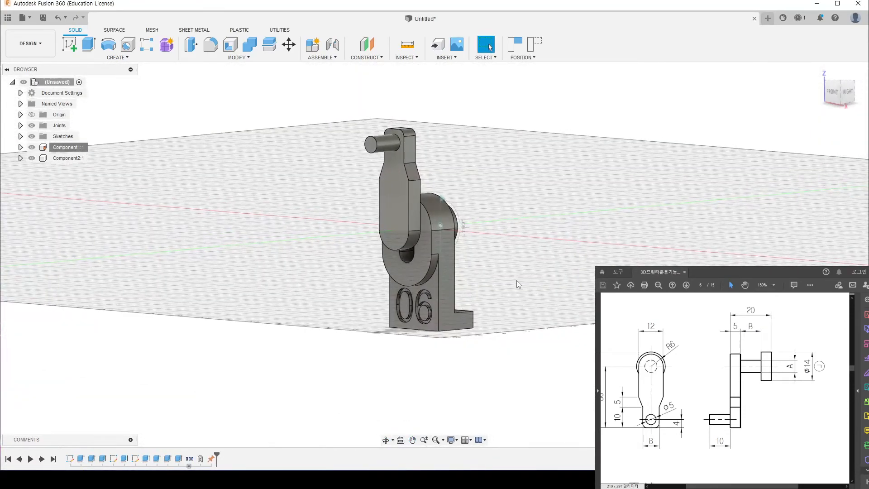
middle_drag(517, 281, 490, 278)
click(26, 18)
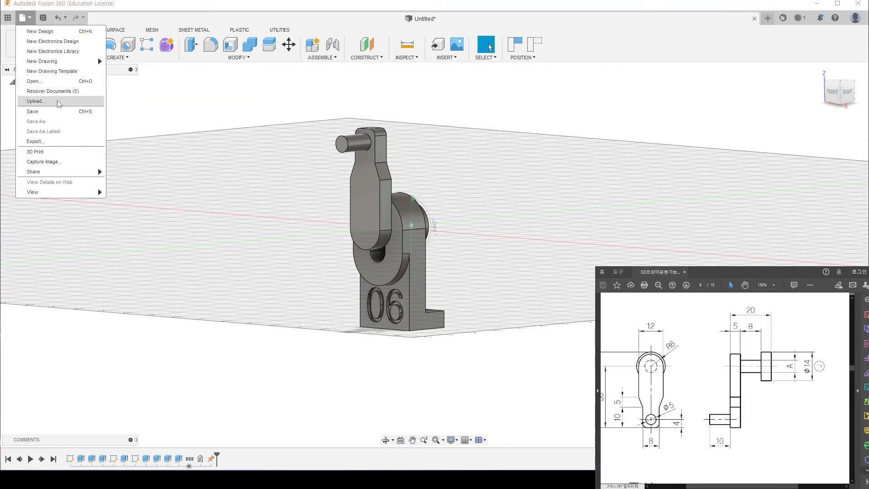
click(35, 141)
click(575, 200)
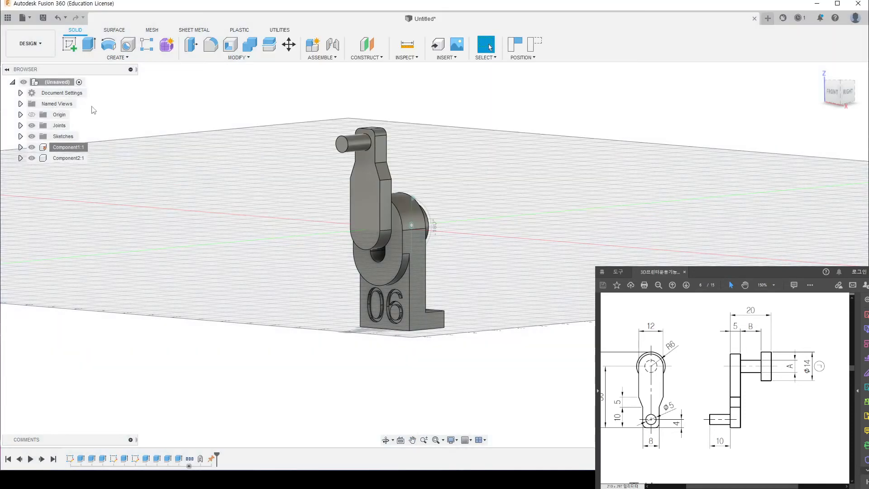
click(22, 18)
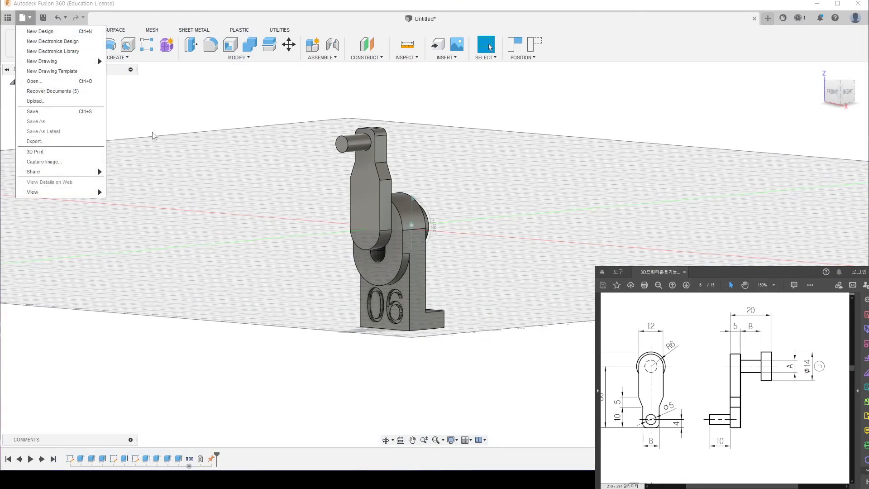
click(72, 83)
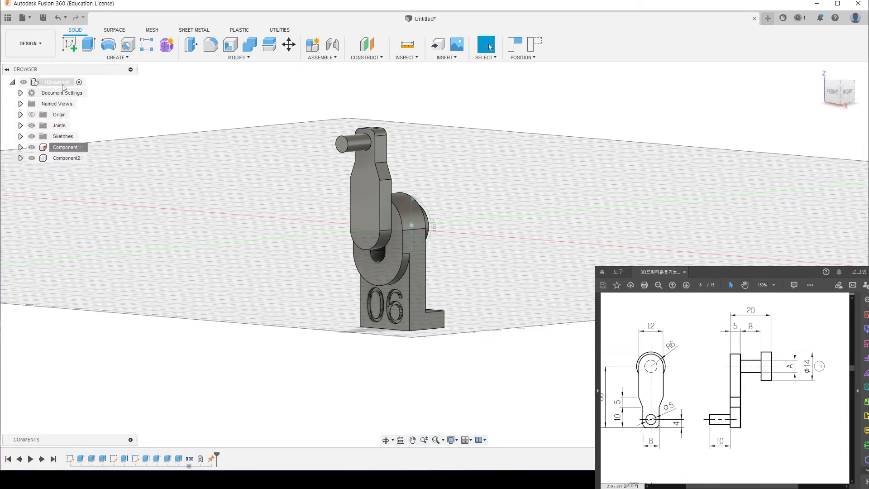
Open the design's export settings and name the Fusion 360 archive (.f3d) file 06.
click(27, 19)
click(36, 142)
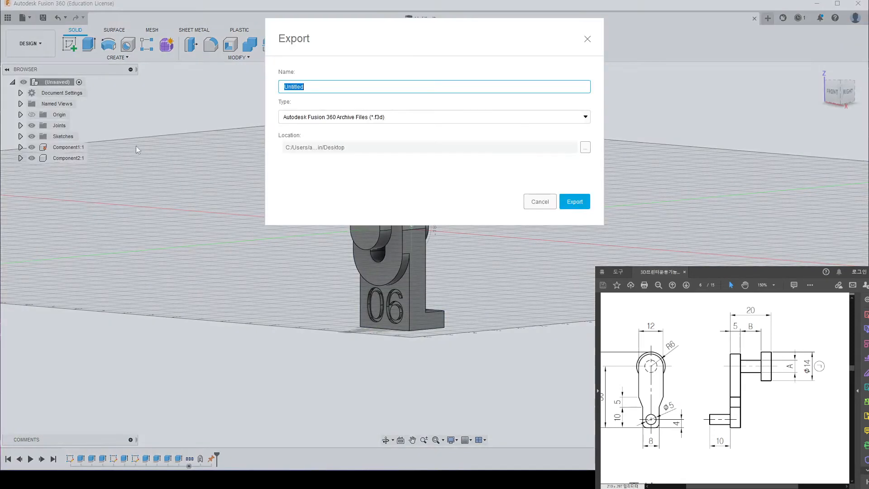
text(06)
Browse for the export location and create a new folder named 06 on the desktop.
click(585, 151)
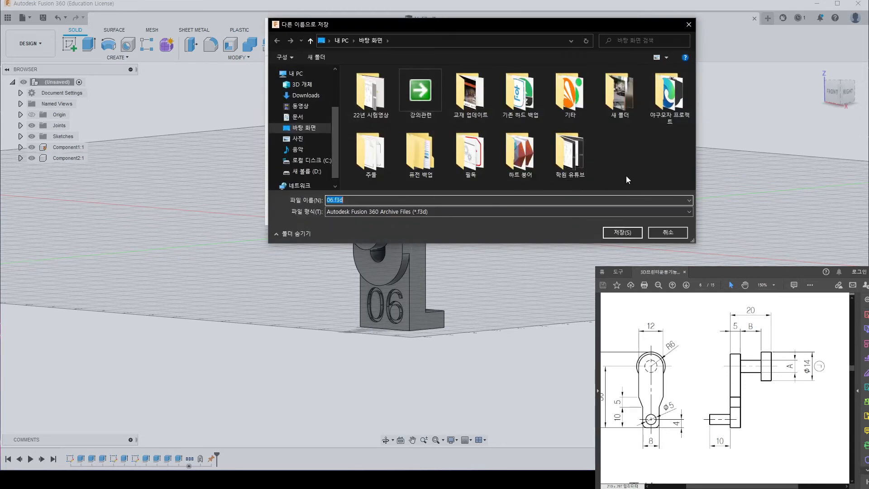
right_click(622, 153)
click(644, 159)
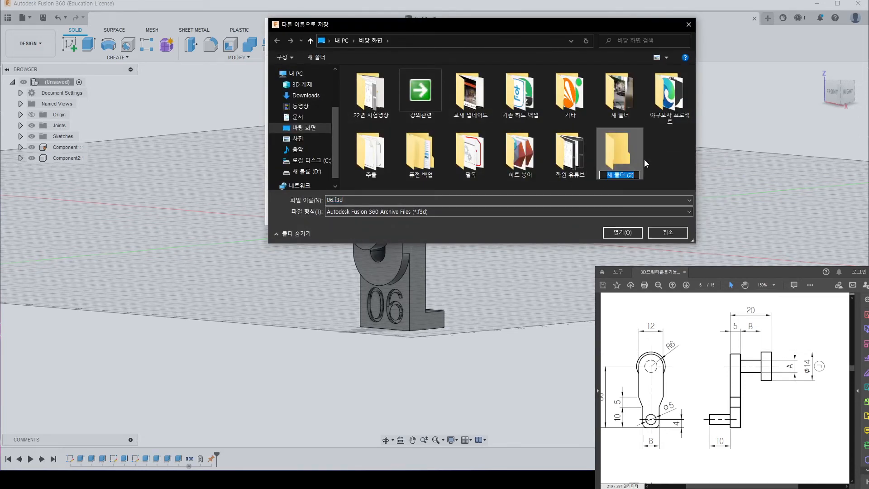
text(06)
key(Return)
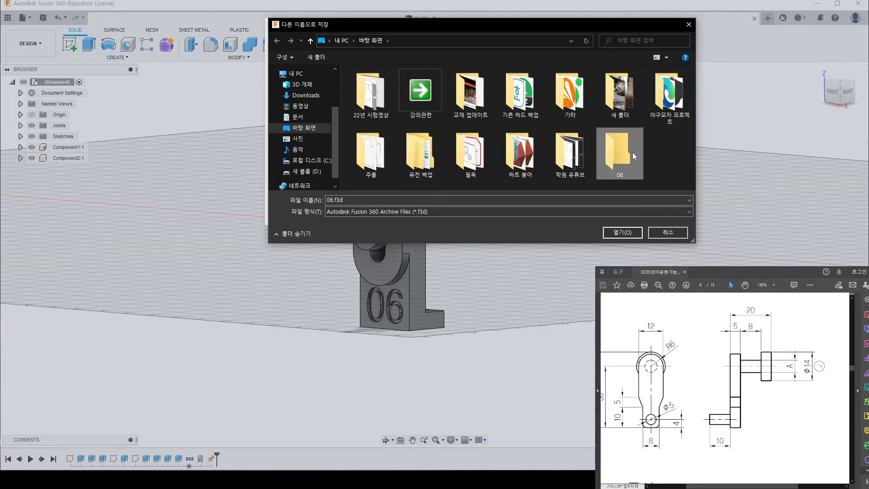
Export the design as the Fusion 360 archive 06.f3d into the 06 folder on the desktop.
double_click(618, 149)
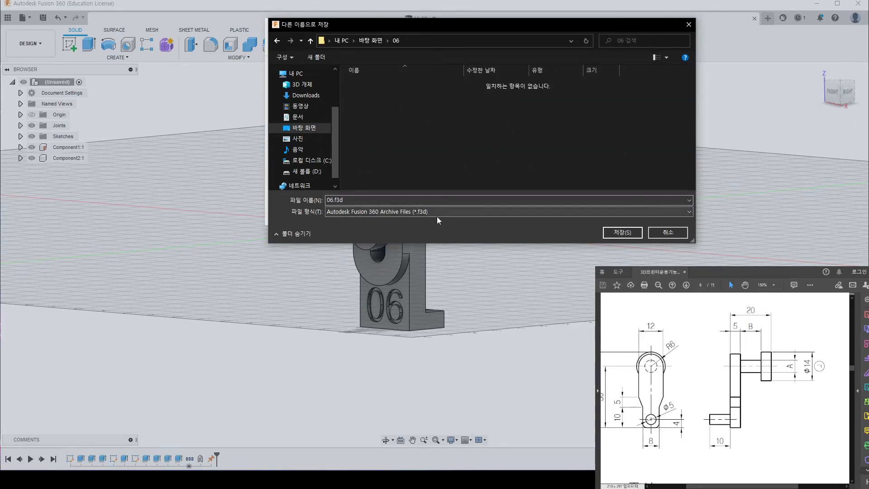
click(621, 233)
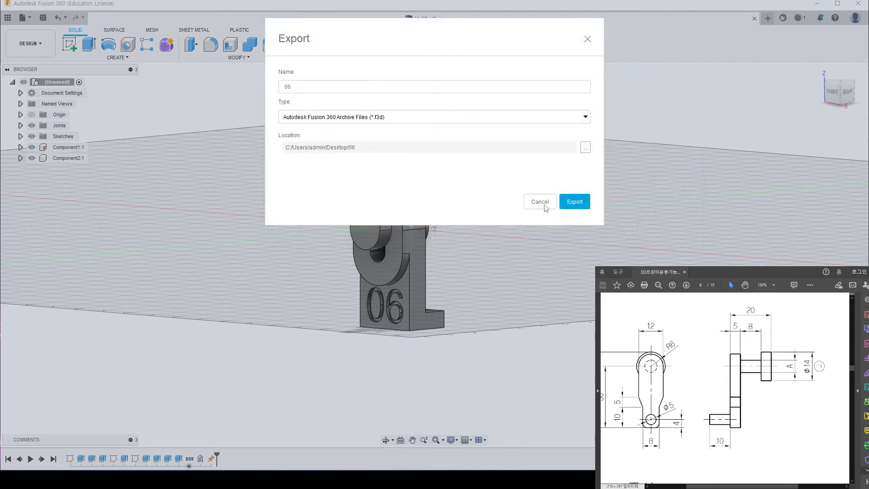
click(574, 201)
Export the design to the same 06 folder as a STEP file named 06.
click(22, 17)
click(61, 142)
text(06)
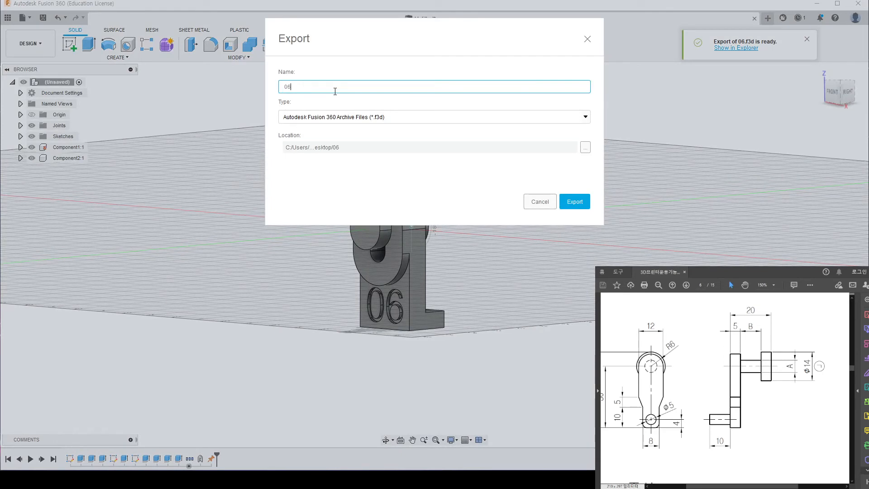
click(326, 116)
scroll(331, 182, down, 1)
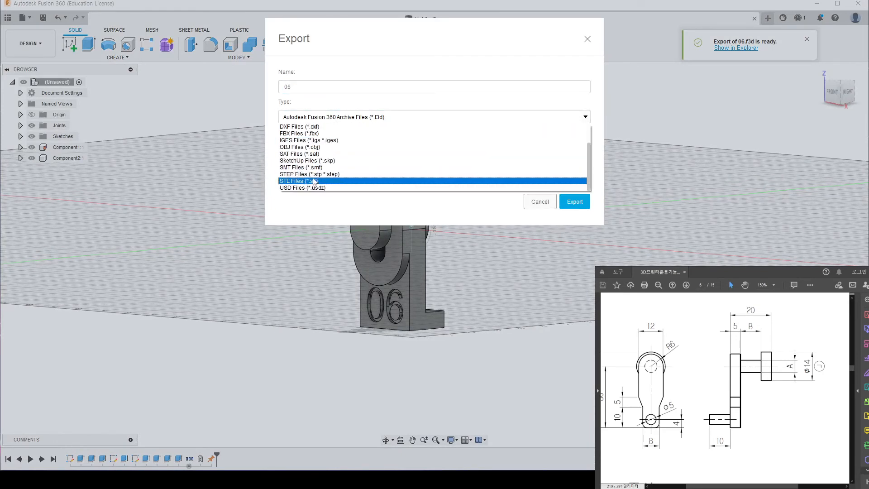
click(313, 181)
click(579, 207)
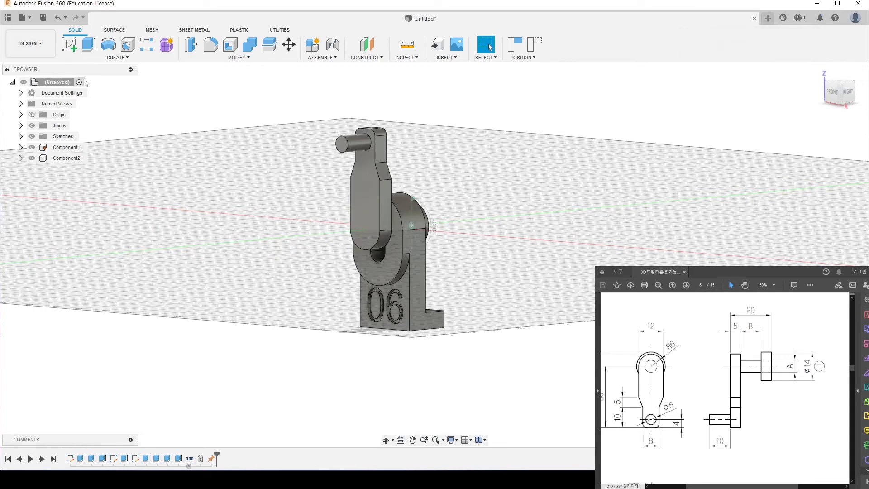
right_click(61, 82)
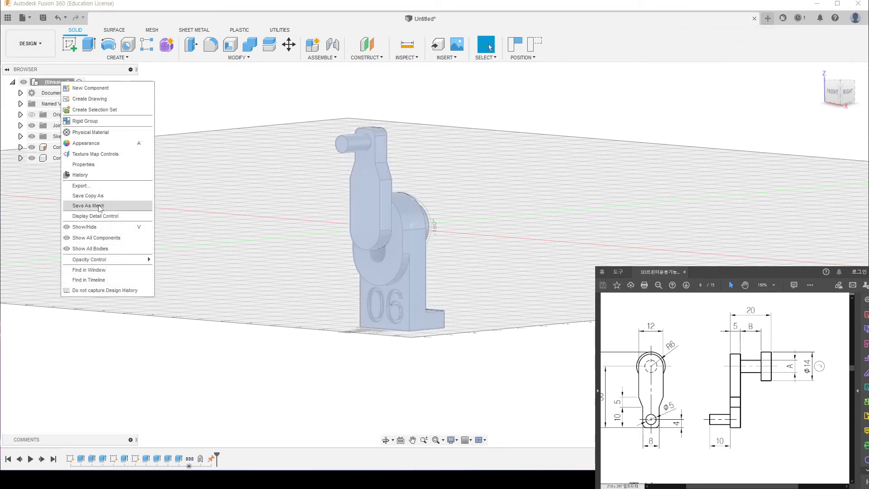
click(183, 162)
click(22, 18)
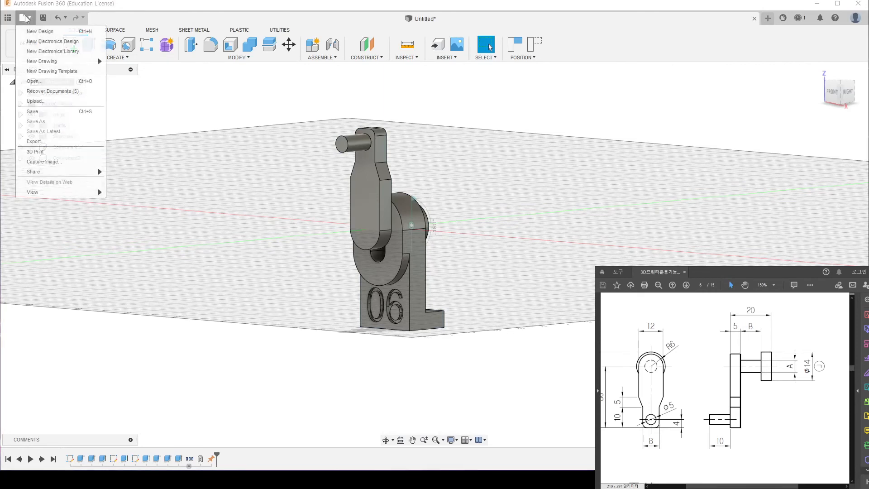
click(52, 143)
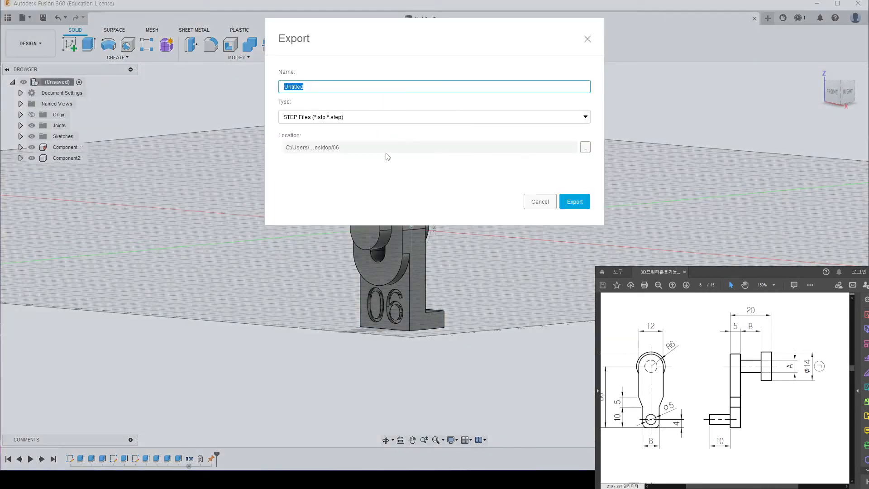
click(531, 202)
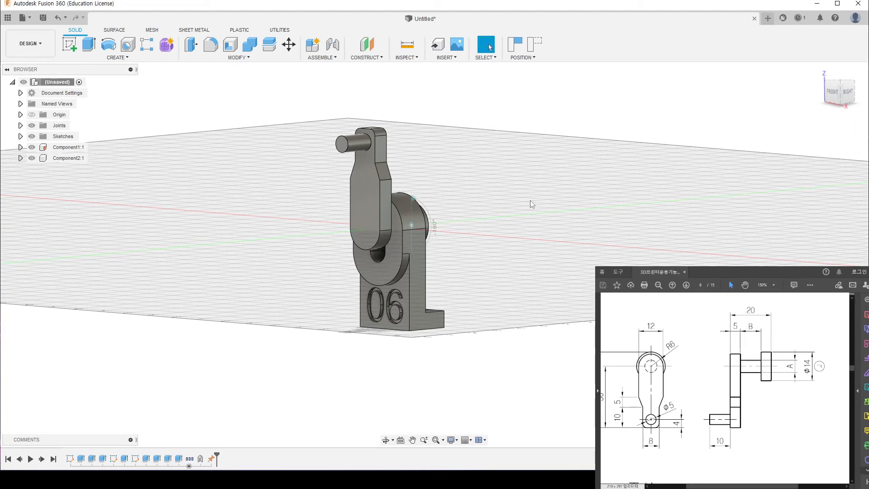
click(29, 18)
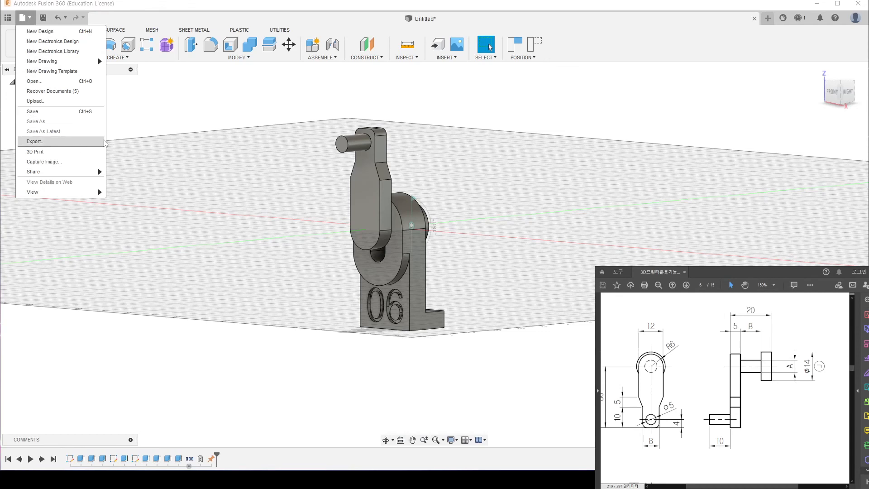
click(188, 140)
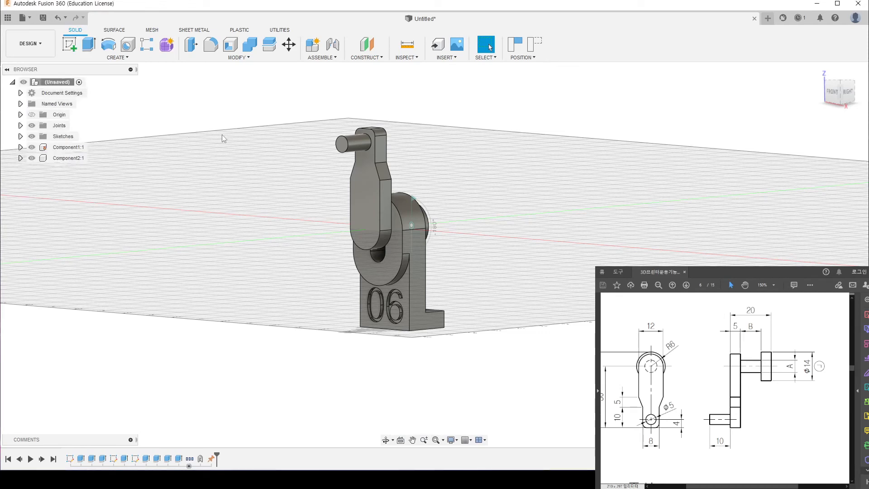
Save the whole assembly as one binary STL mesh in millimetres with high refinement, named 06, in the 06 folder.
click(12, 83)
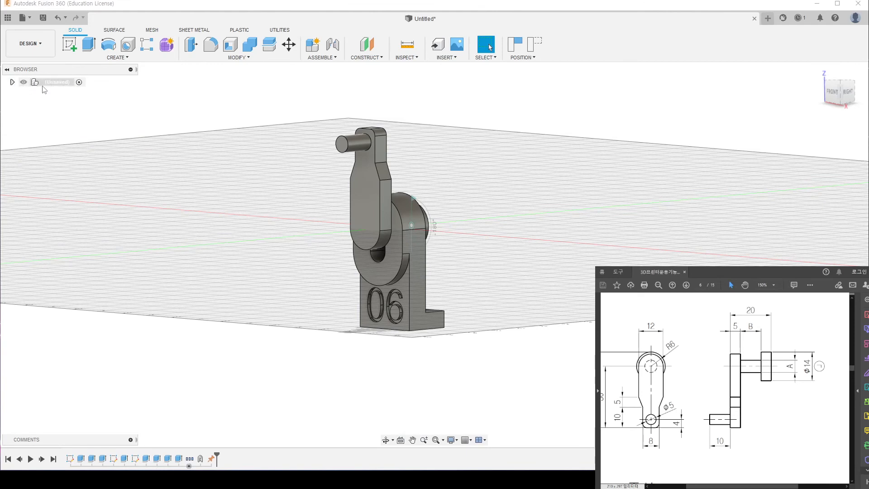
click(48, 86)
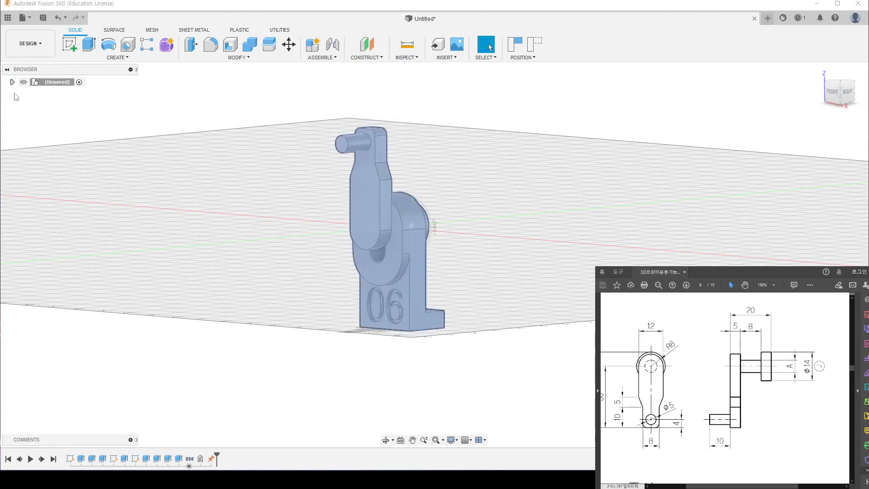
right_click(47, 88)
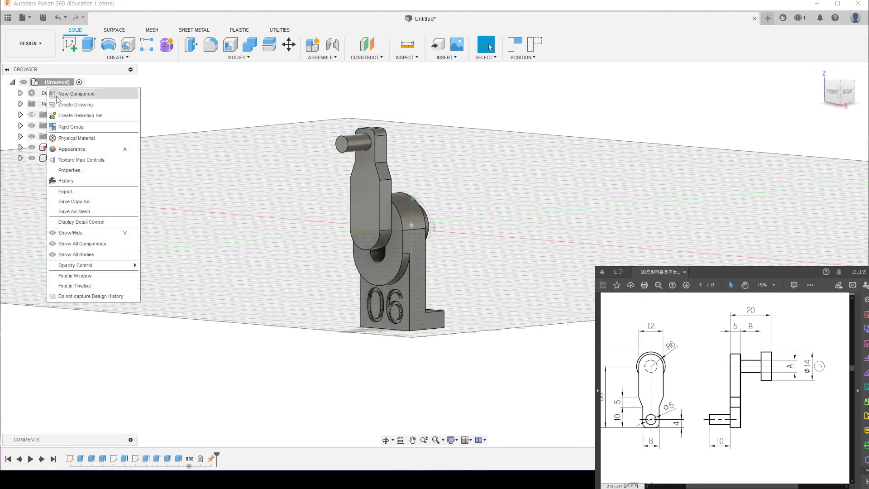
click(82, 211)
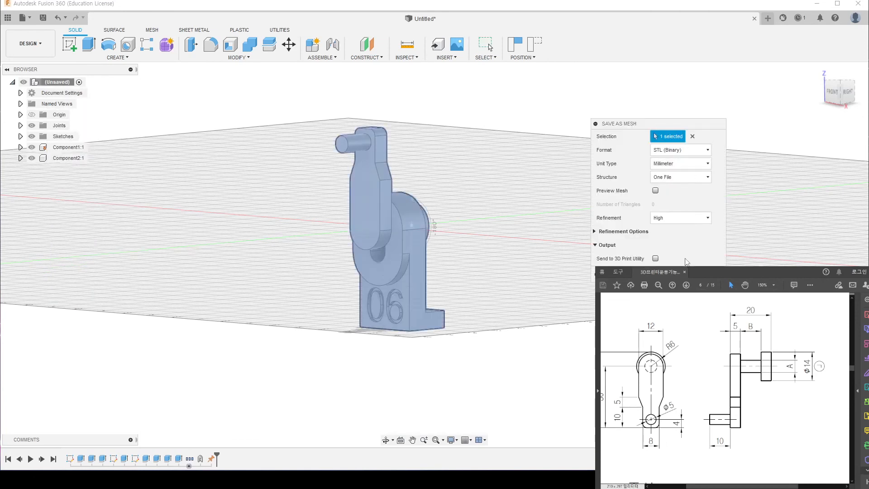
key(Return)
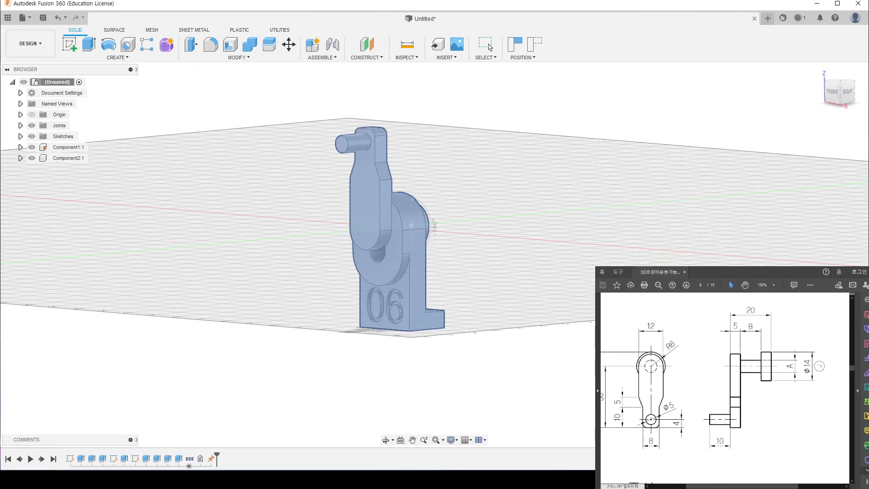
text(06)
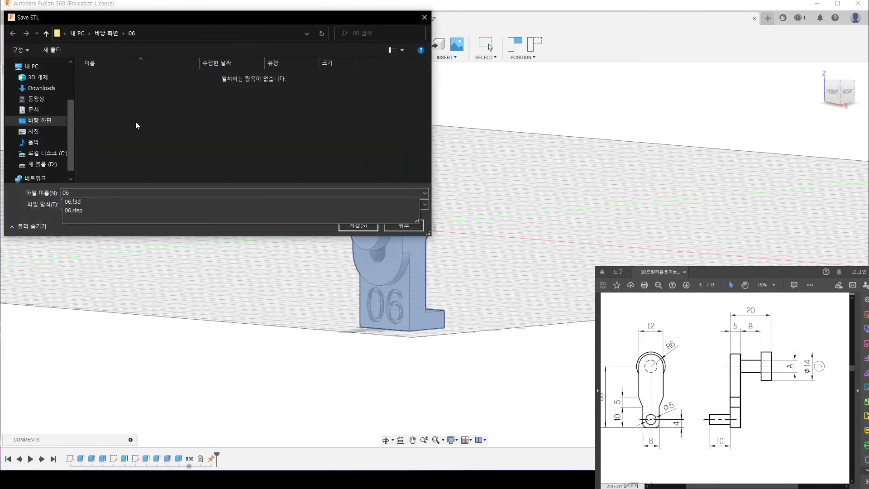
click(136, 122)
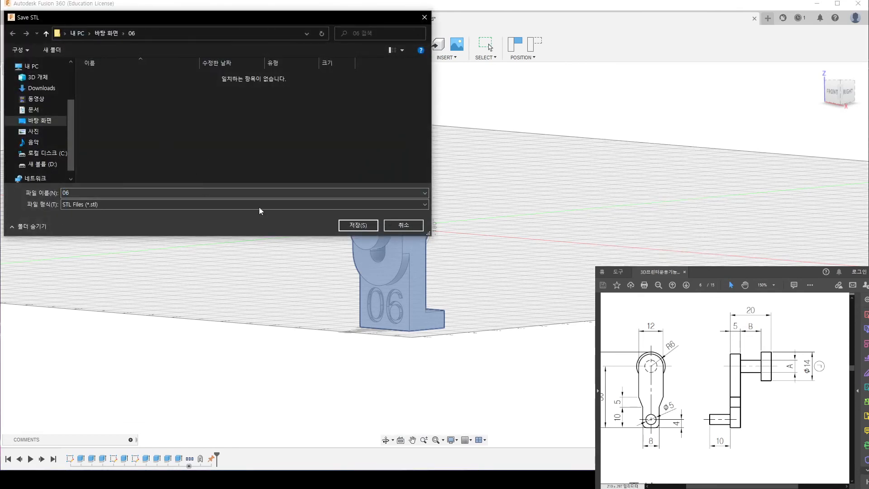
click(358, 225)
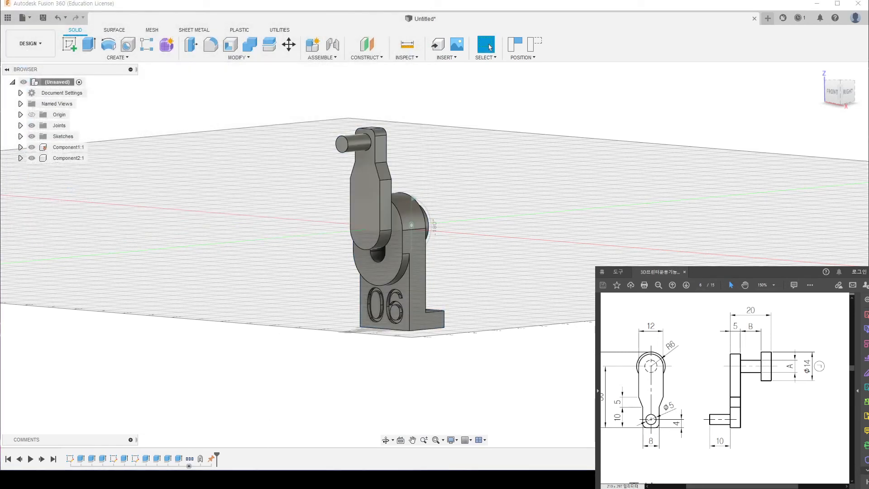
Switch to File Explorer and examine the exported f3d, STEP and STL files in folder 06 with enlarged icons.
drag(868, 86, 83, 99)
drag(137, 239, 48, 154)
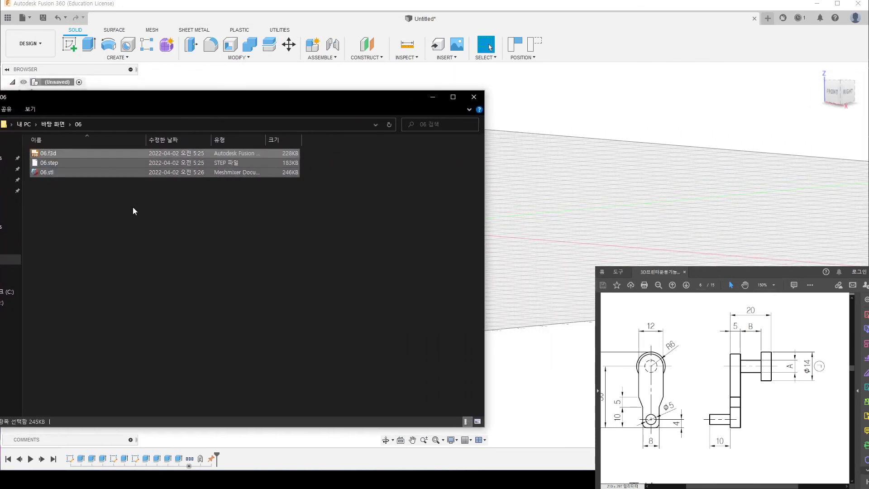
ctrl+scroll(132, 208, up, 5)
ctrl+scroll(171, 240, up, 2)
click(253, 265)
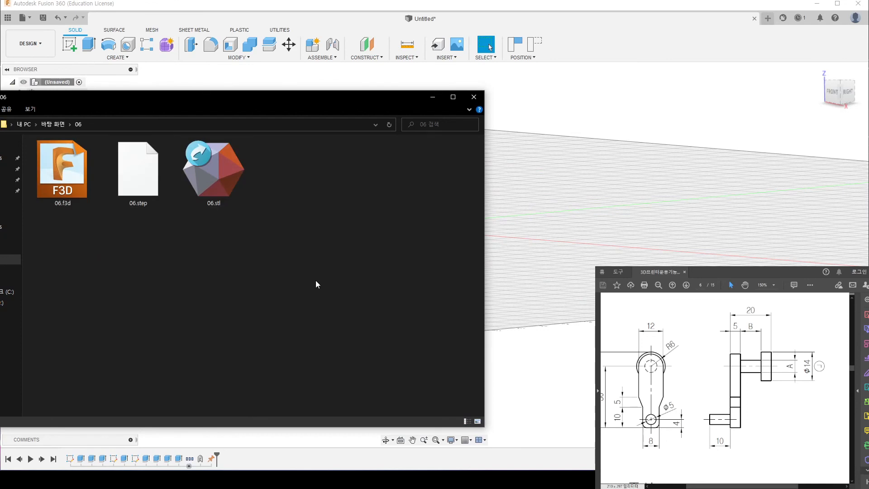
drag(240, 99, 268, 132)
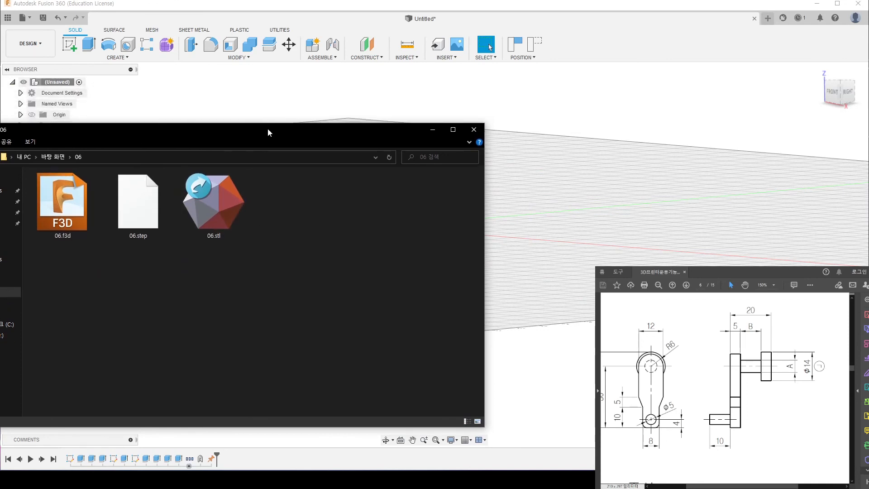
drag(305, 273, 53, 172)
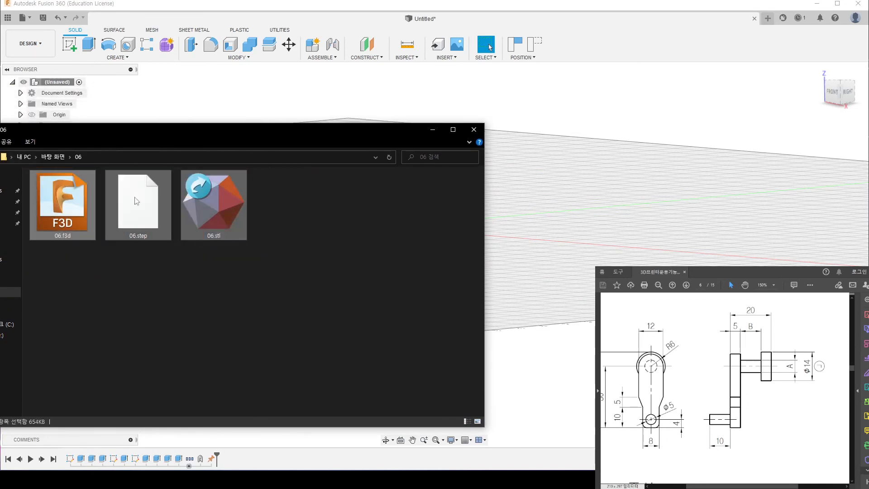
click(354, 267)
click(213, 216)
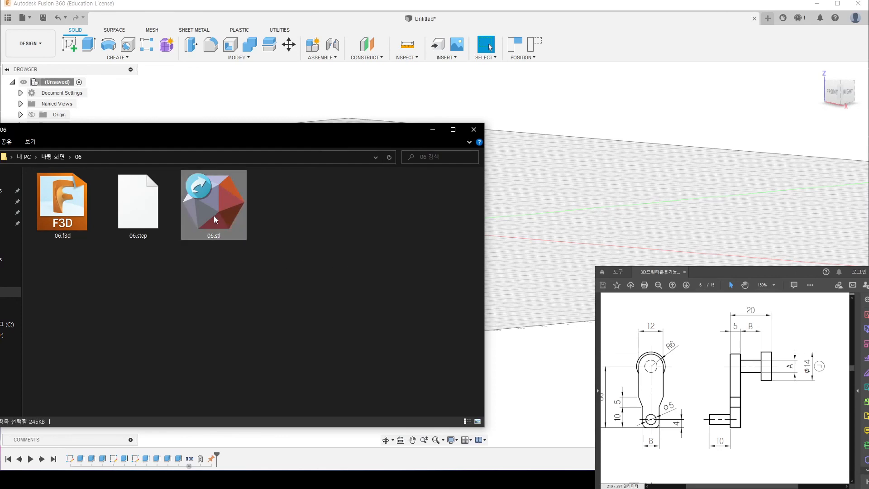
click(418, 225)
click(435, 125)
shift+middle_drag(575, 116, 595, 128)
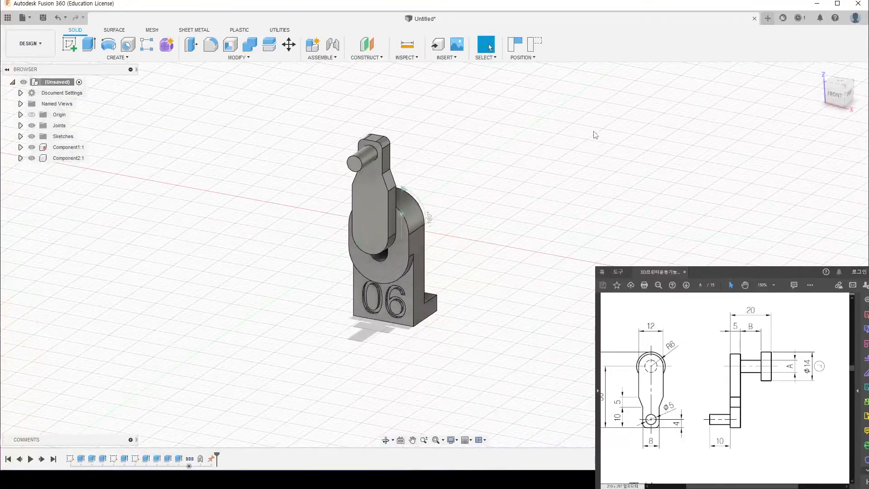
shift+middle_drag(542, 163, 565, 195)
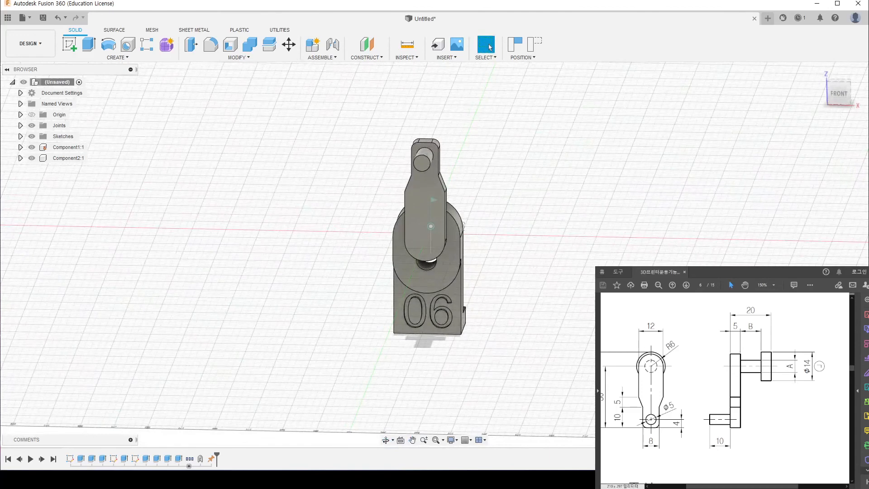